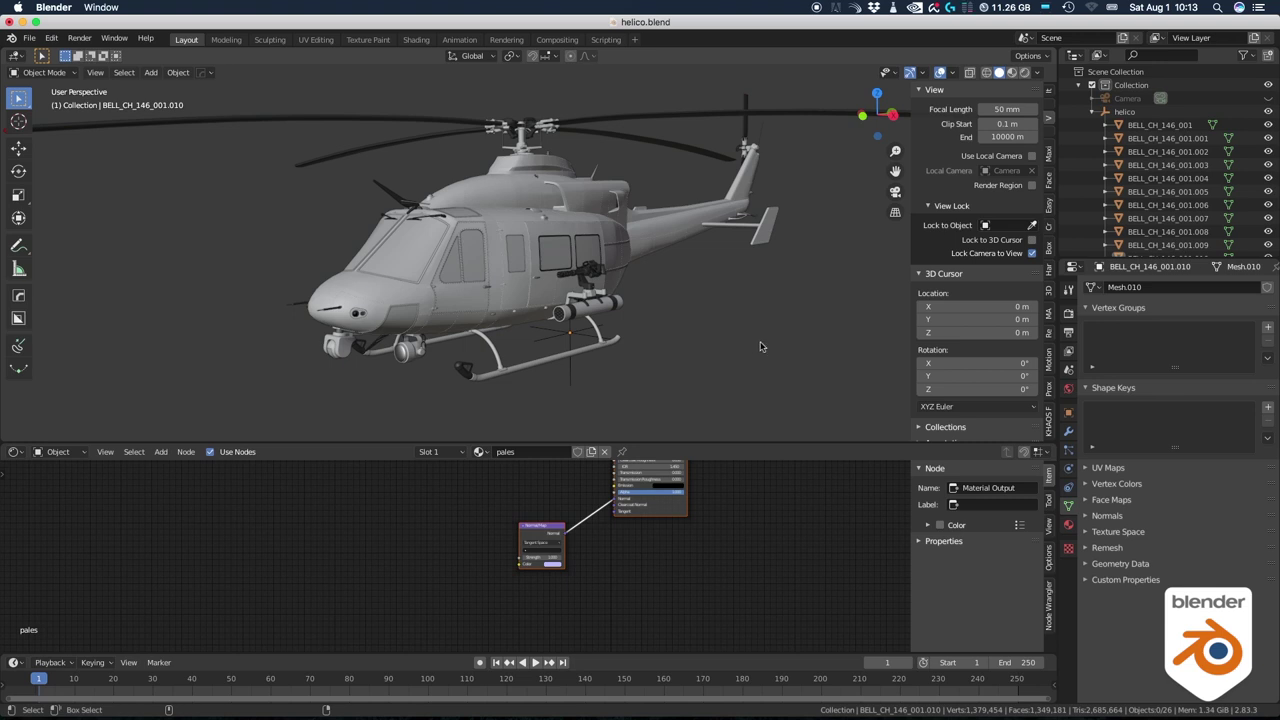
View the helicopter from far away and select one of its parts.
scroll(768, 354, "down", 6)
middle_click_drag(768, 354, 391, 214, "shift")
scroll(322, 196, "down", 3)
left_click(323, 159)
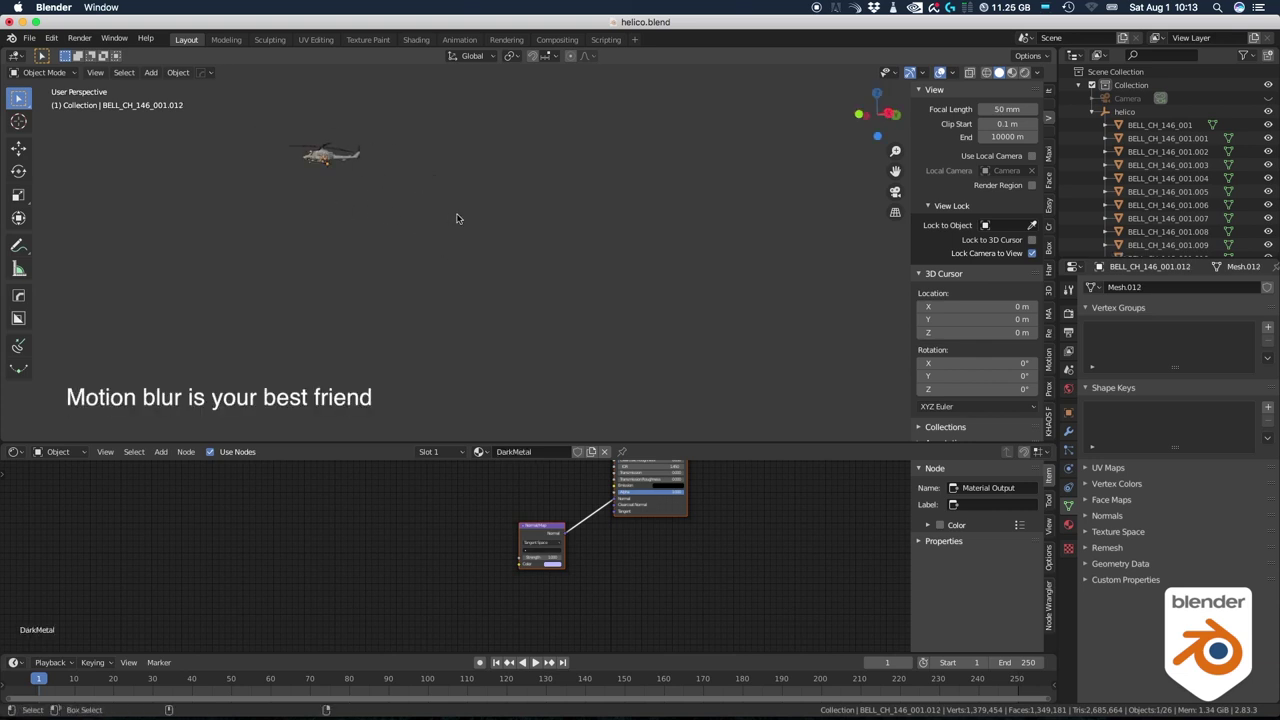
Frame the helicopter close up, switch the viewport to Material Preview shading, and examine its camouflage surface from another angle.
key("KP_Decimal")
middle_click_drag(684, 311, 552, 297)
key("shift+z")
key("shift+alt+z")
left_click(541, 219)
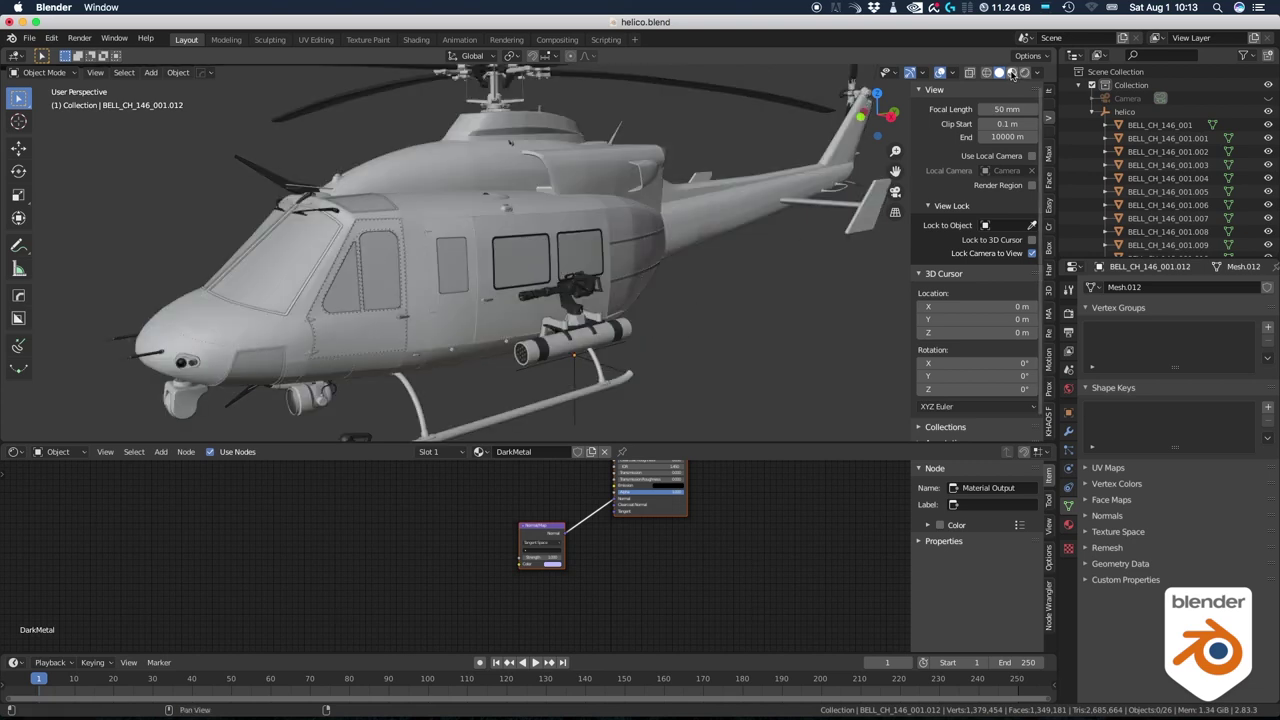
left_click(1012, 73)
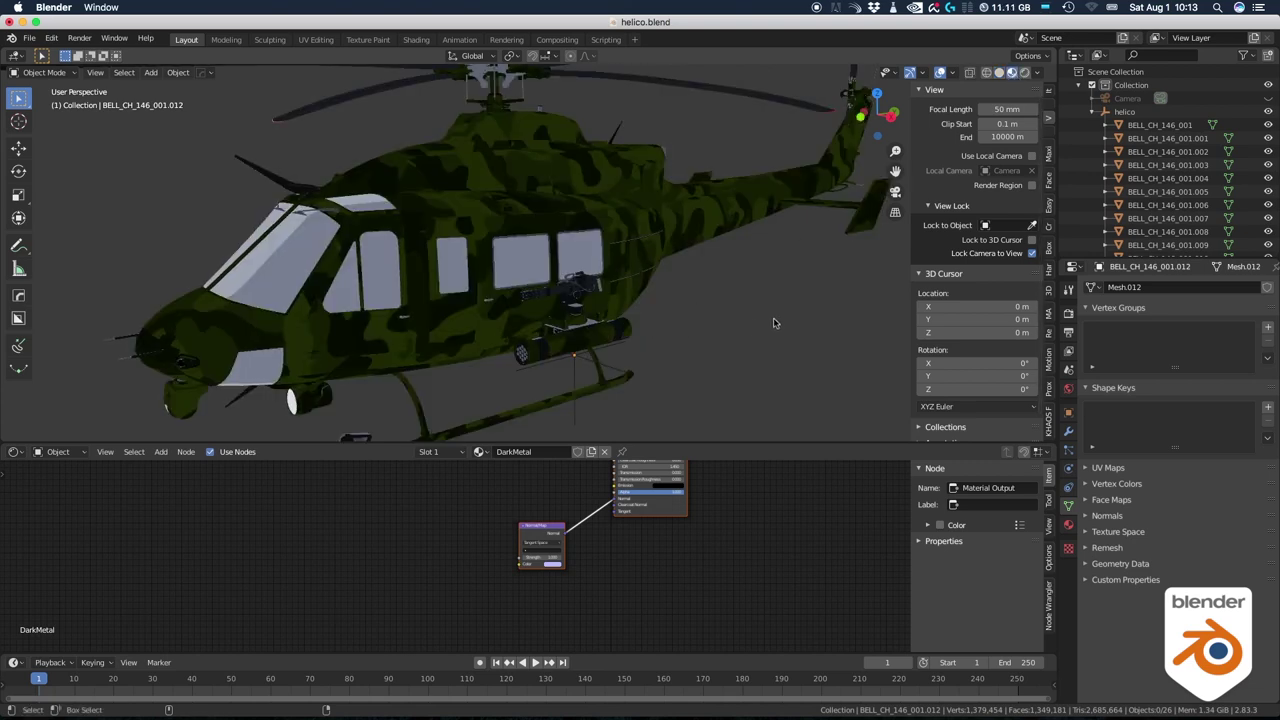
mouse_move(772, 318)
middle_mouse_down()
mouse_move(732, 323)
mouse_move(704, 302)
mouse_move(617, 320)
mouse_move(660, 332)
mouse_move(697, 306)
mouse_move(714, 317)
mouse_move(694, 300)
middle_mouse_up()
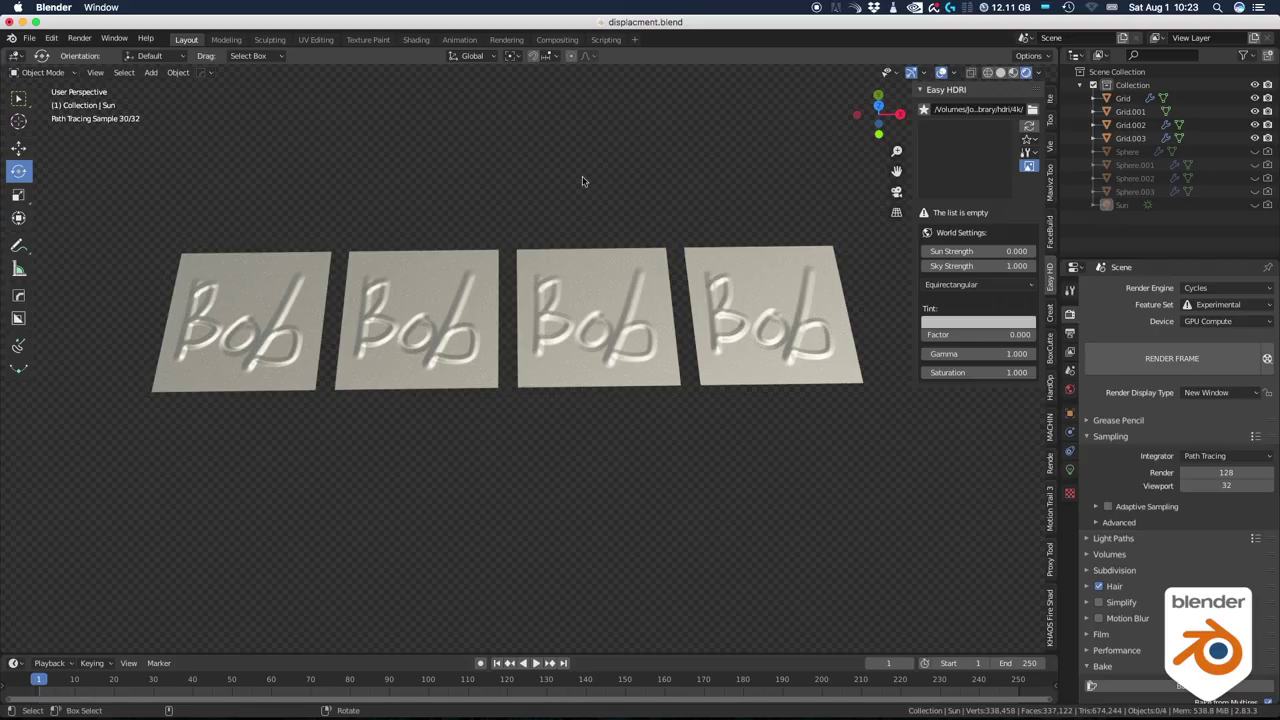
Select each of the four "Bob" planes in turn to compare their relief, and clear the selection.
left_click(271, 266)
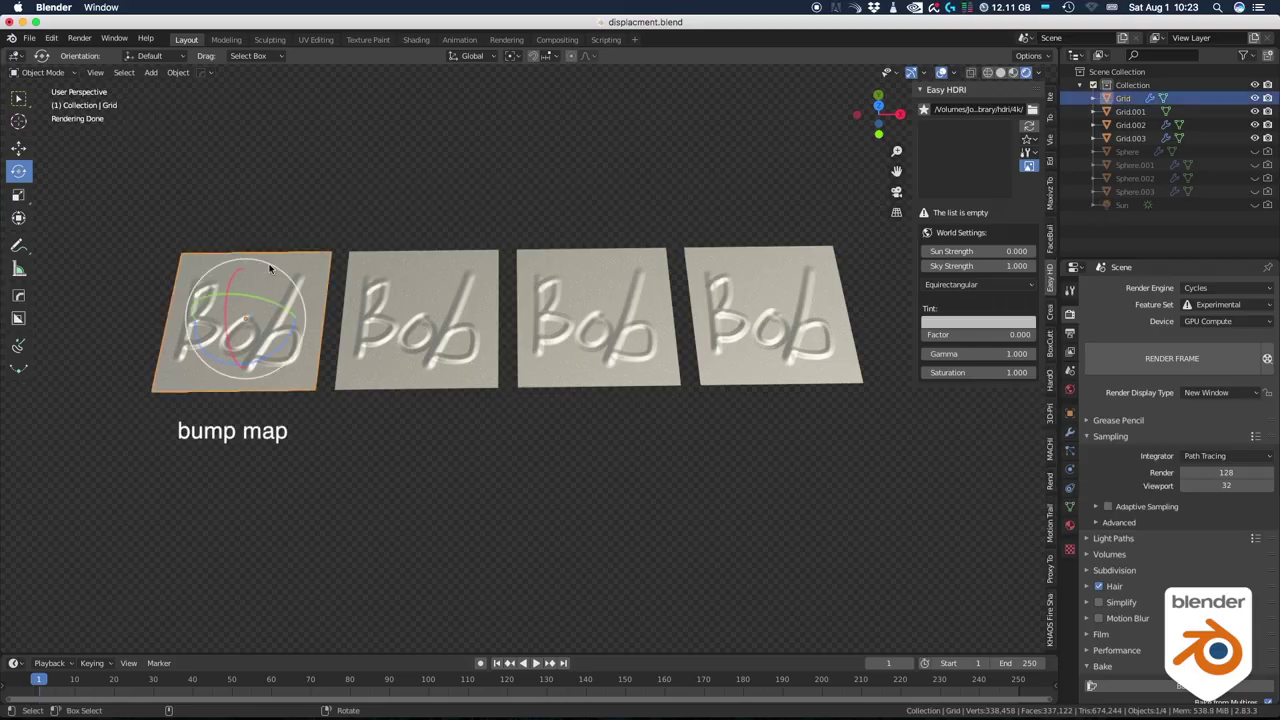
left_click(418, 262)
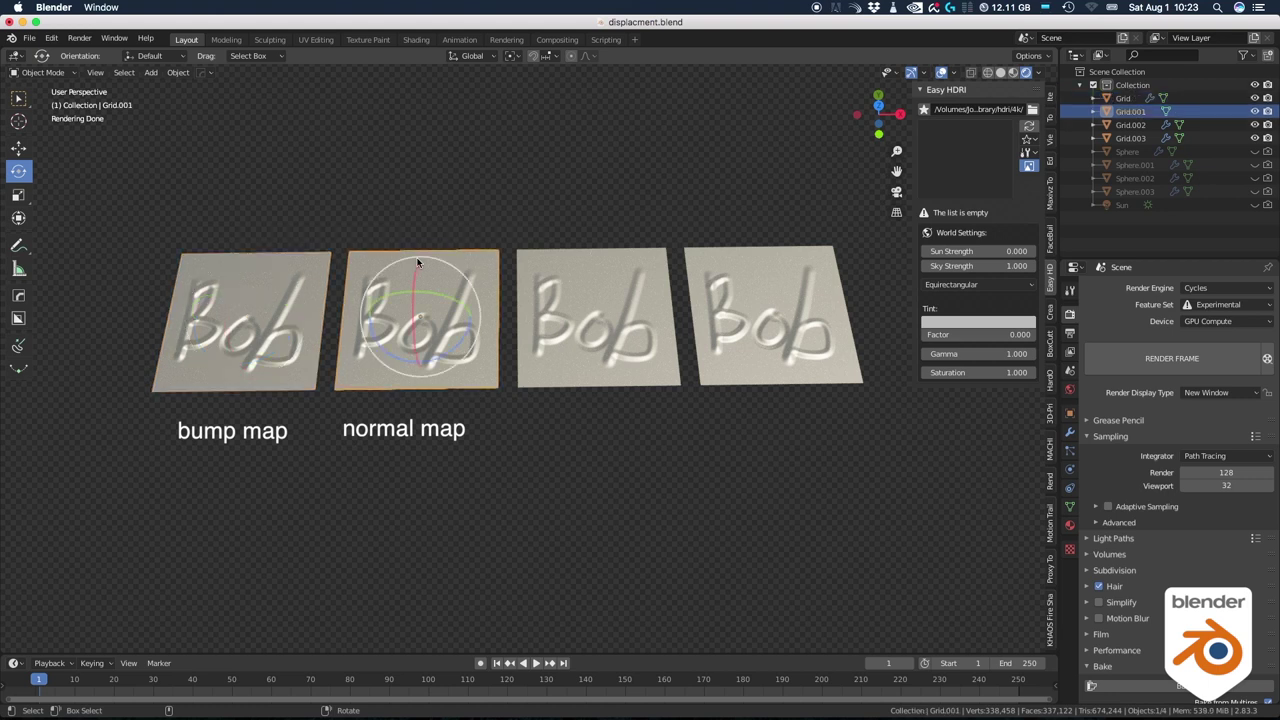
left_click(584, 265)
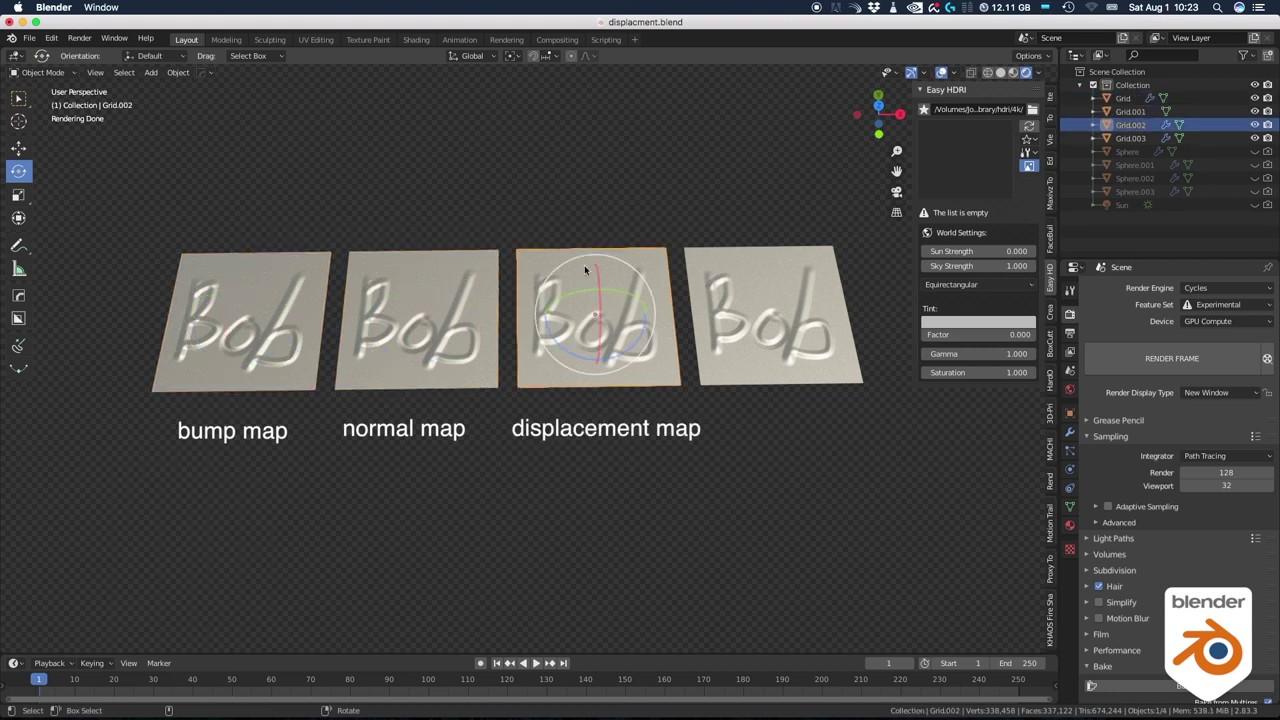
left_click(745, 261)
left_click(557, 172)
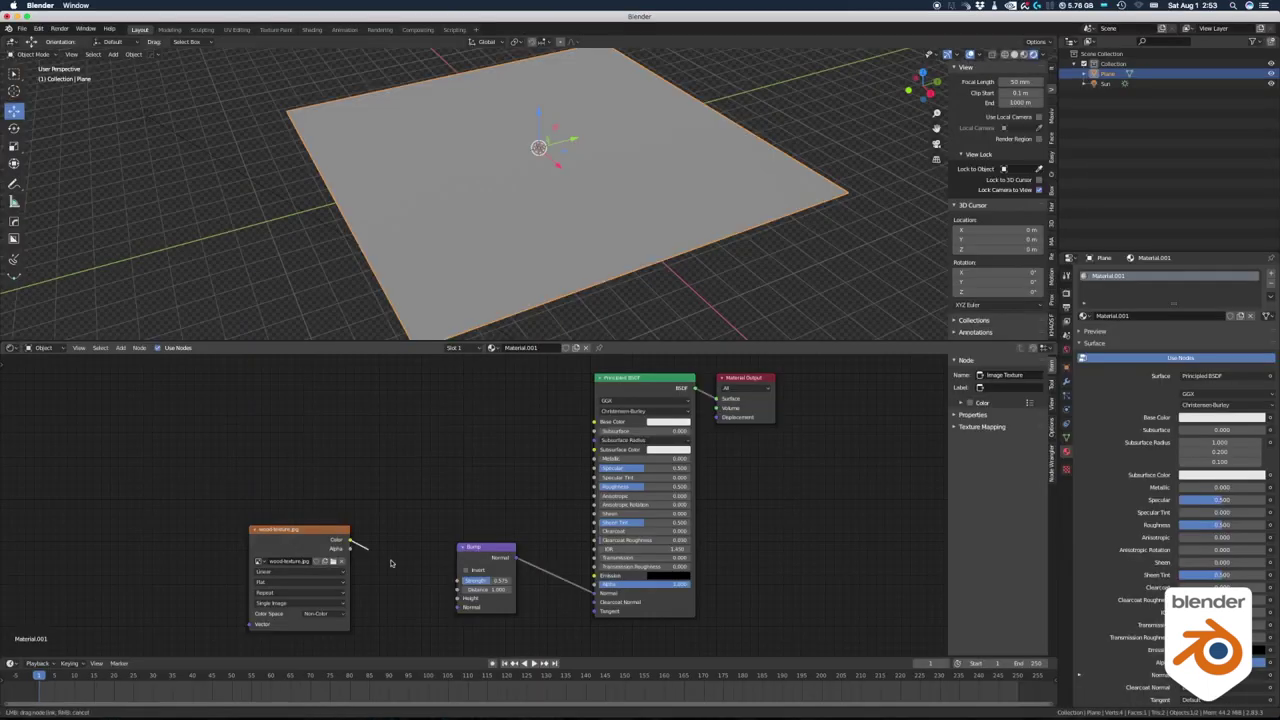
Connect the wood image texture's Color output to the Bump node's Height and the Principled BSDF's Base Color.
left_click_drag(350, 540, 459, 598)
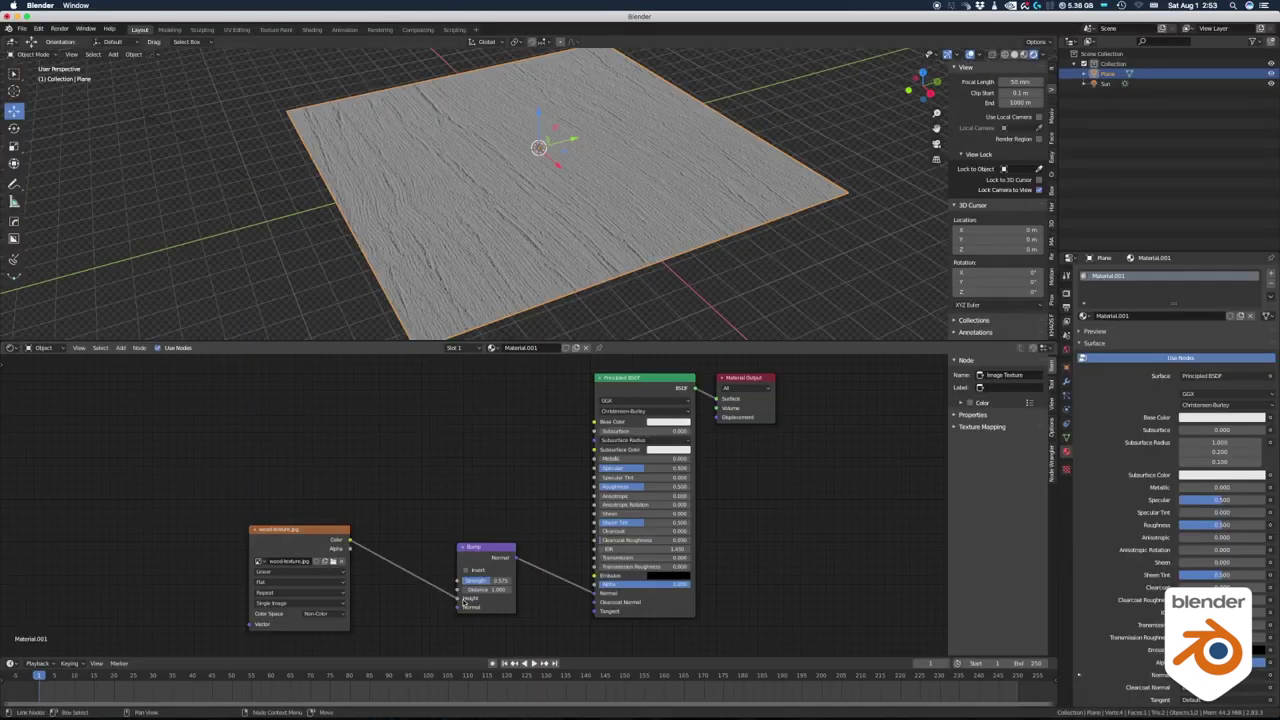
left_click_drag(350, 540, 594, 422)
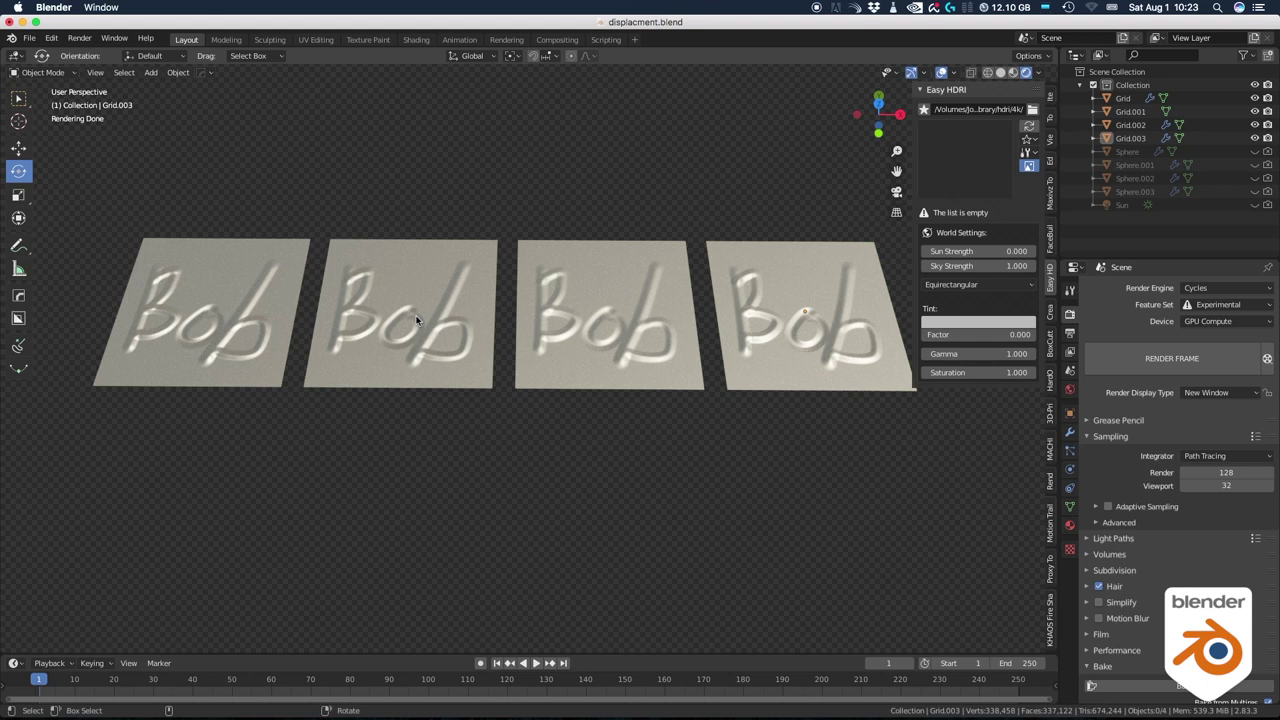
Turn on the wireframe overlay for the four "Bob" planes and clear the selection.
left_click(589, 300)
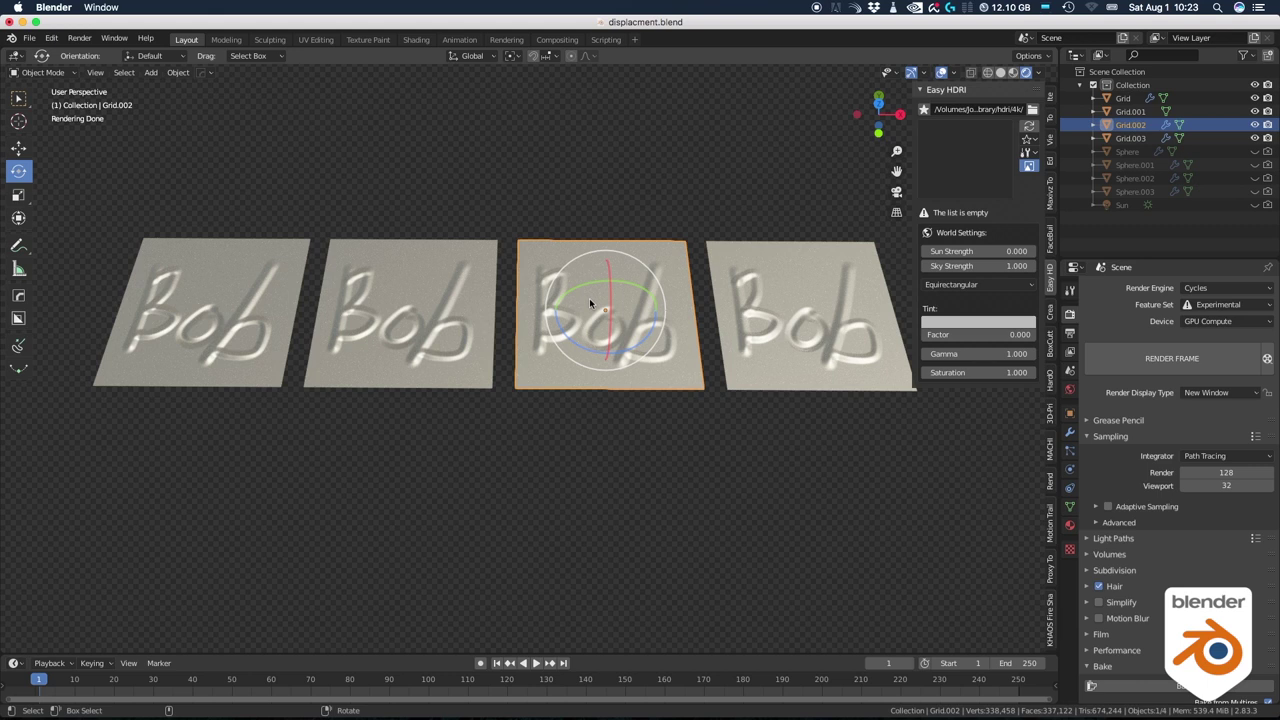
key("z")
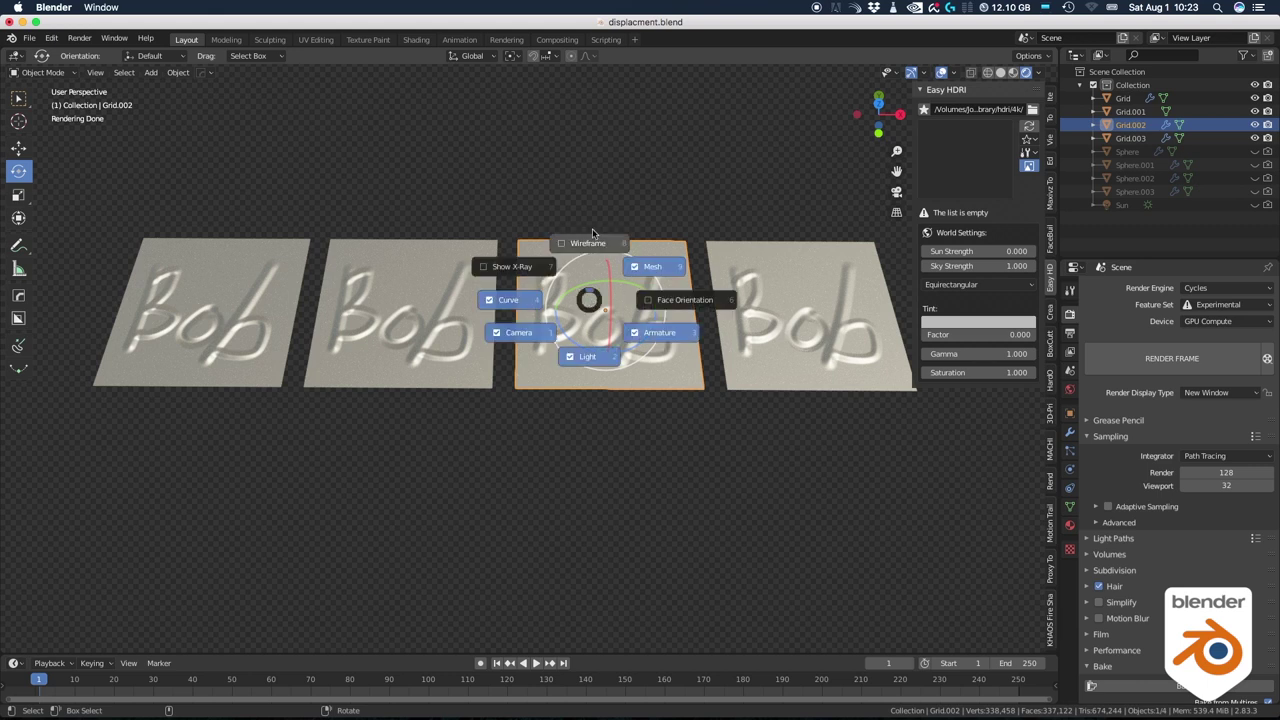
left_click(592, 228)
left_click(599, 201)
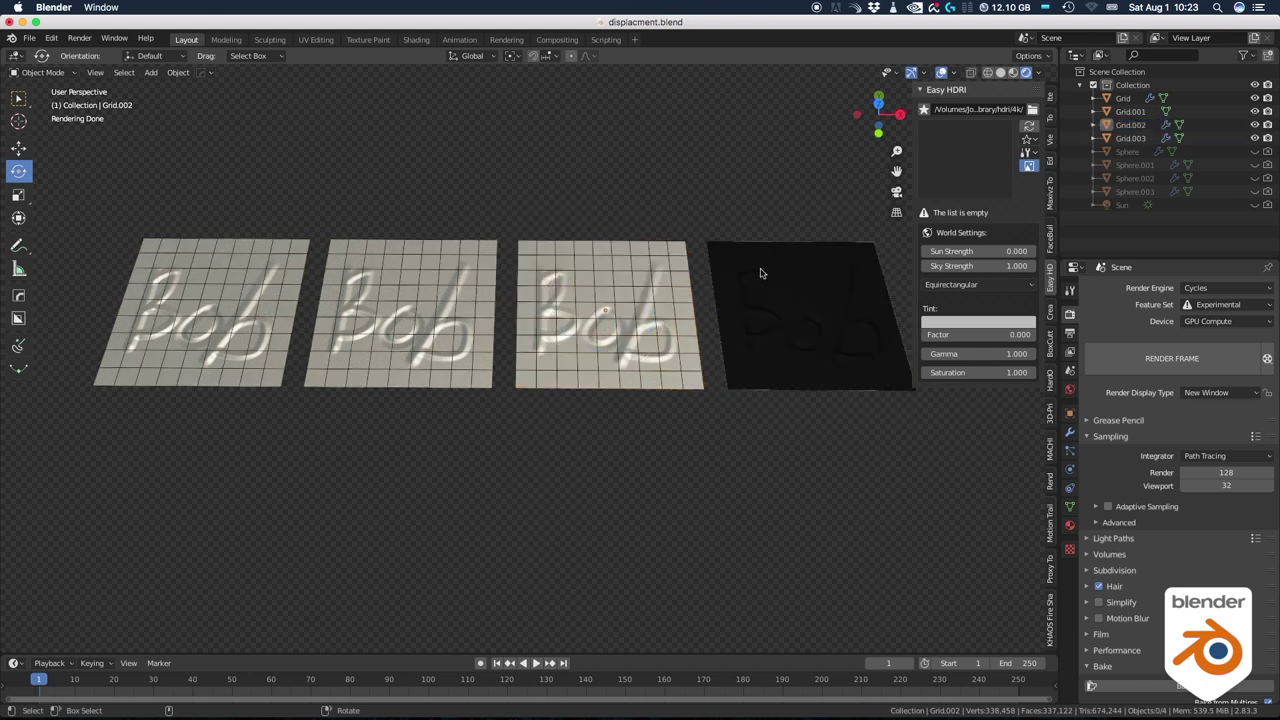
Select the fourth "Bob" plane and examine its wireframe up close.
left_click(809, 322)
middle_click_drag(809, 322, 585, 407, "shift")
scroll(585, 407, "up", 10)
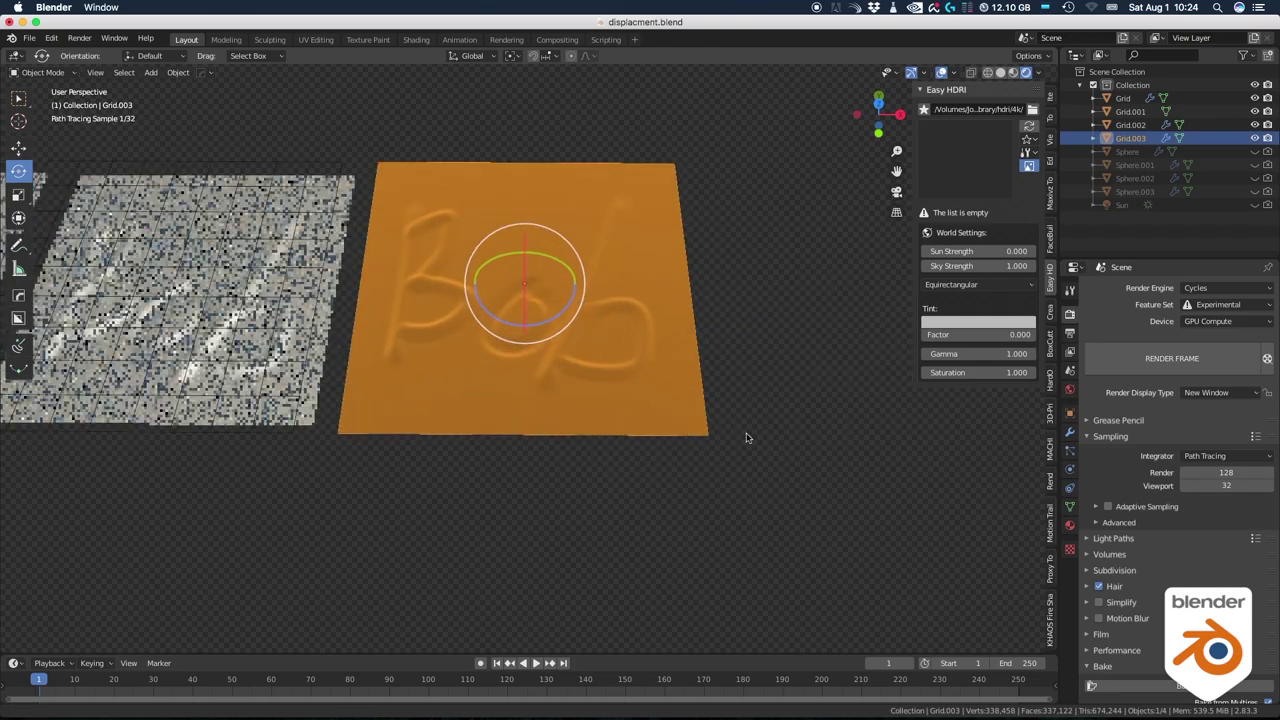
scroll(597, 402, "down", 10)
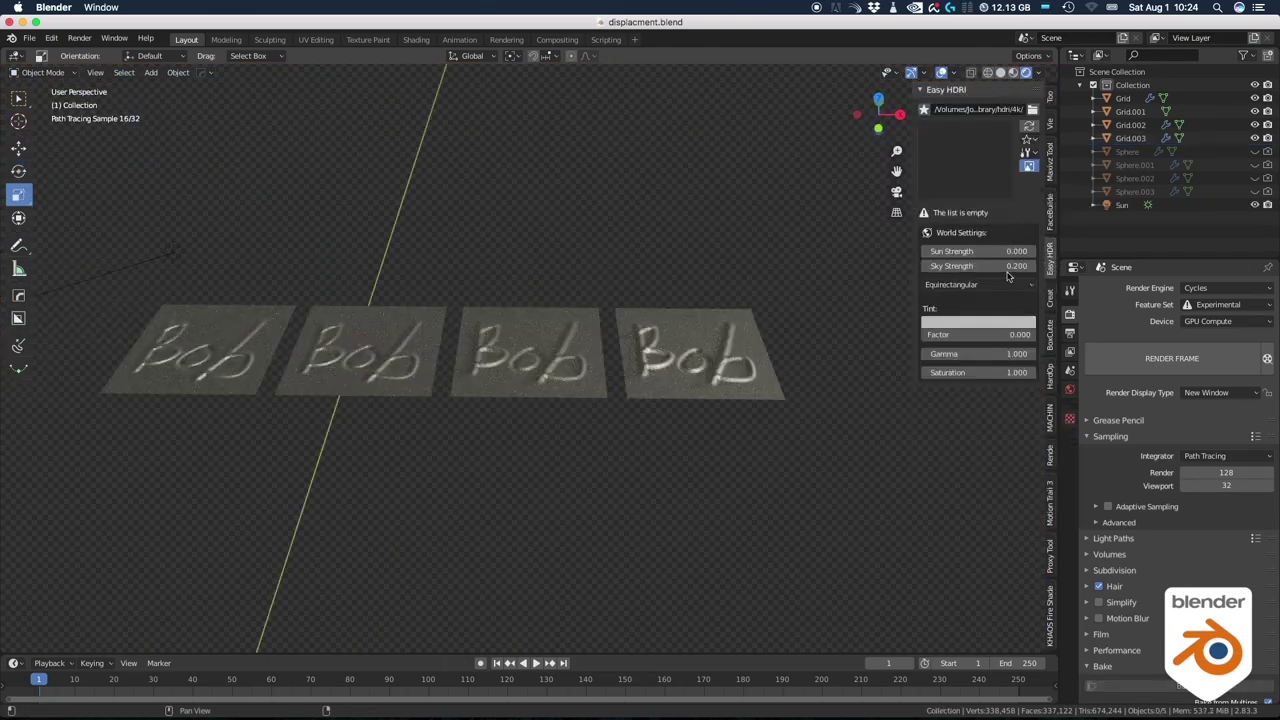
Set the HDRI Sky Strength to 0 and view the planes' relief from another angle.
left_click(1008, 268)
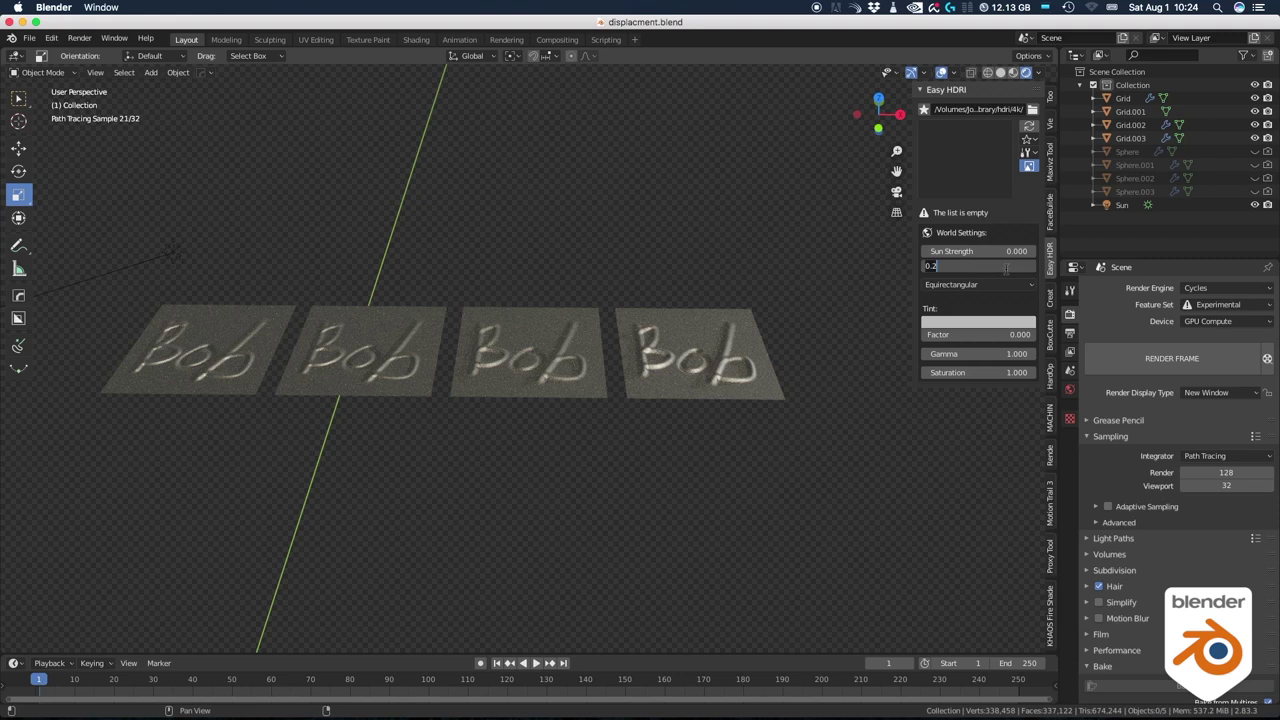
type("0")
key("Return")
middle_click_drag(814, 241, 620, 223)
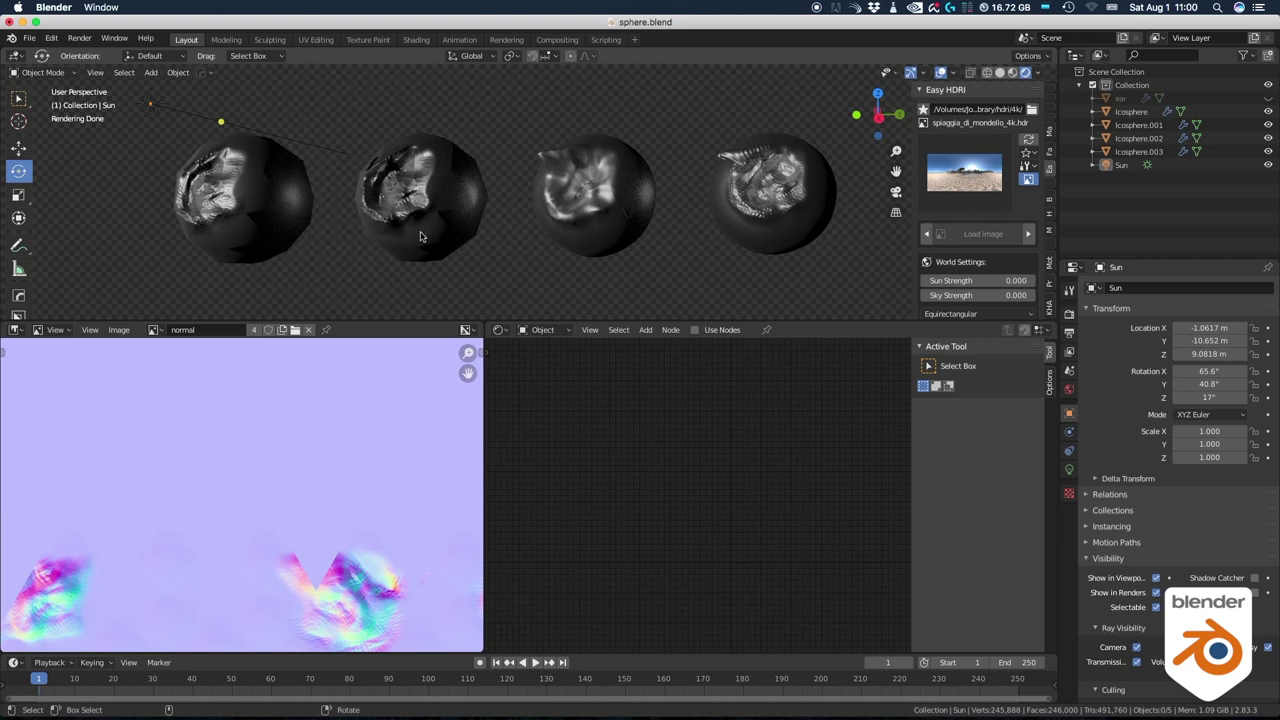
Rotate the sun freely to about 64.7°, 43.1°, 24.8° and turn on the wireframe overlay for the spheres.
left_click(150, 106)
left_click_drag(160, 108, 179, 121)
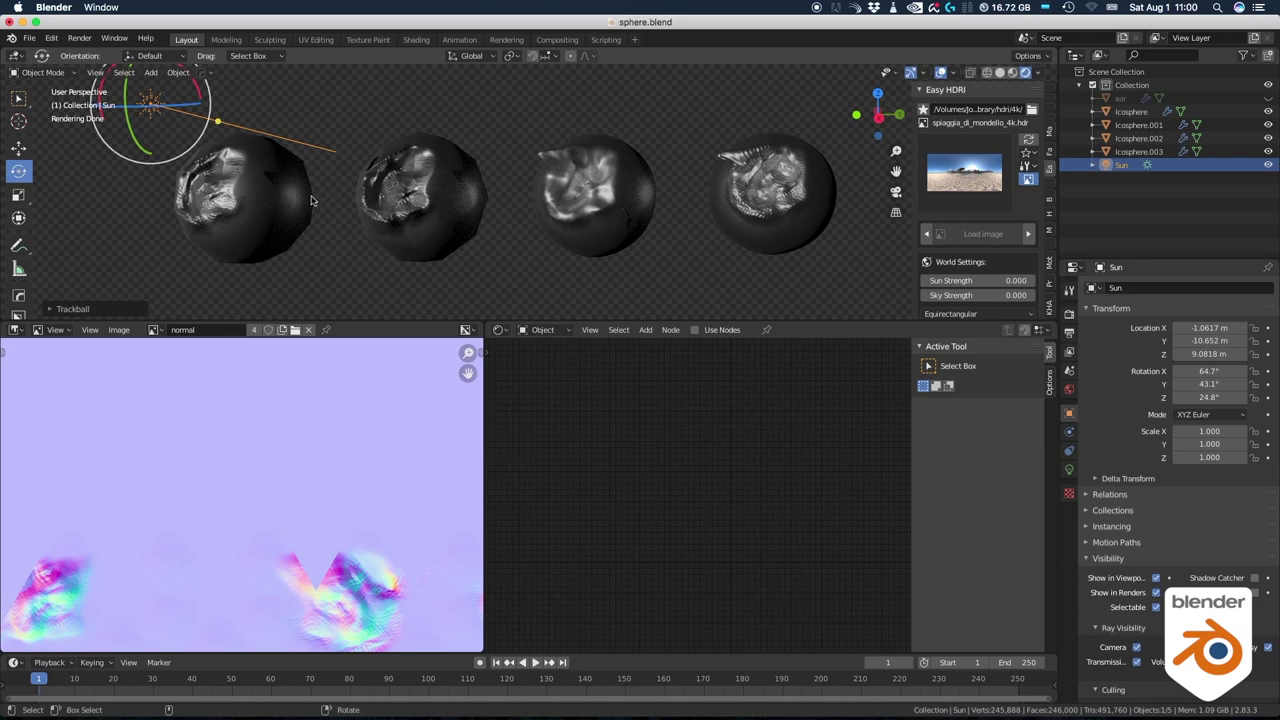
key("z")
left_click(288, 175)
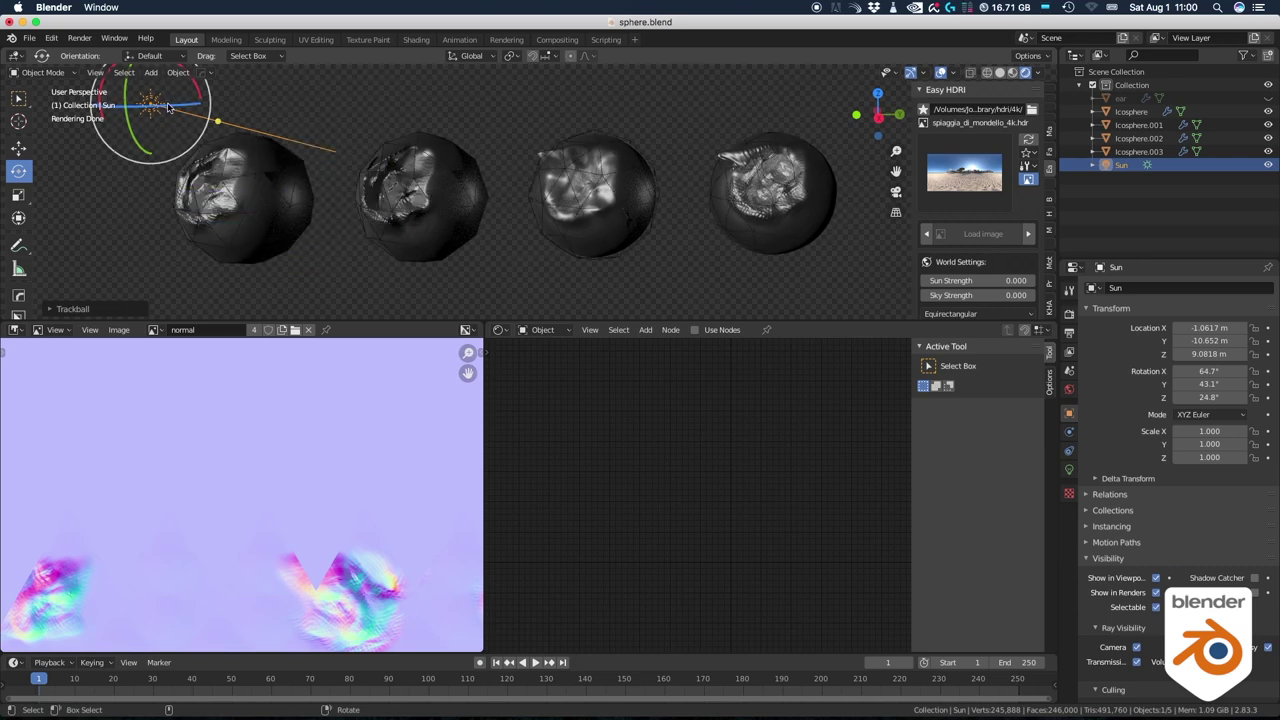
Rotate the sun around the Z axis to about -26.7° and deselect it.
left_click_drag(172, 107, 130, 118)
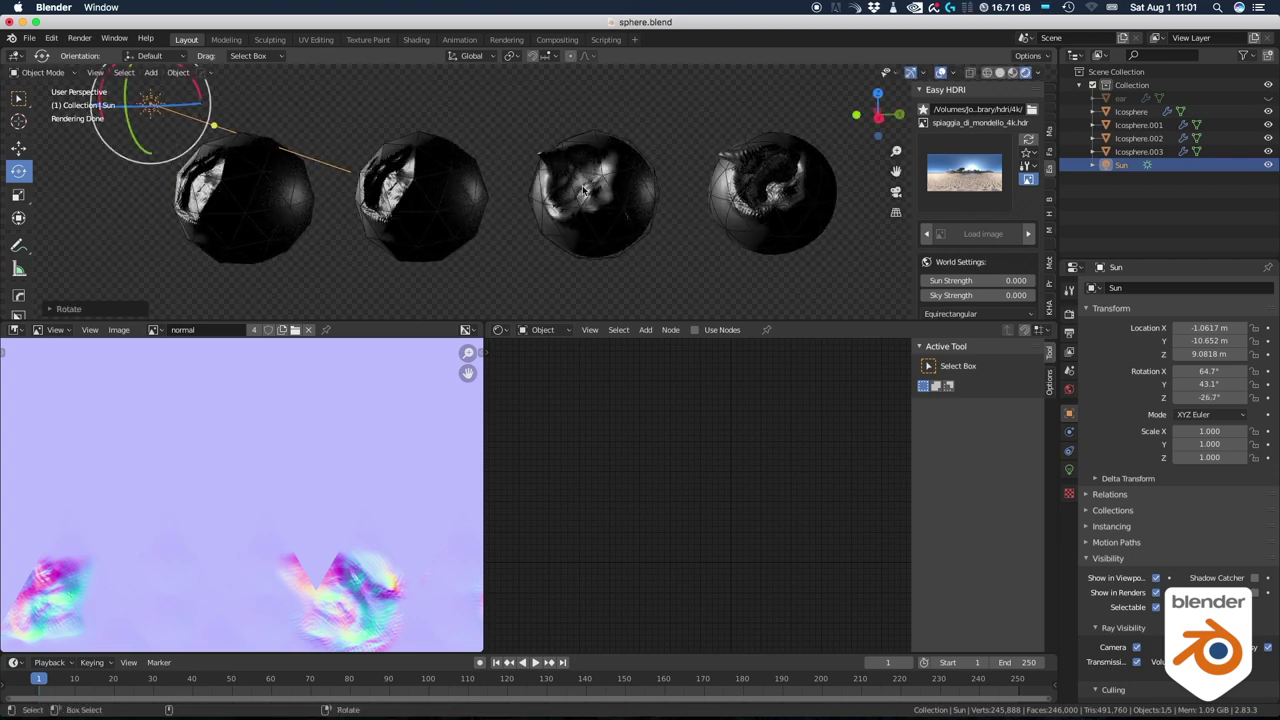
left_click(373, 122)
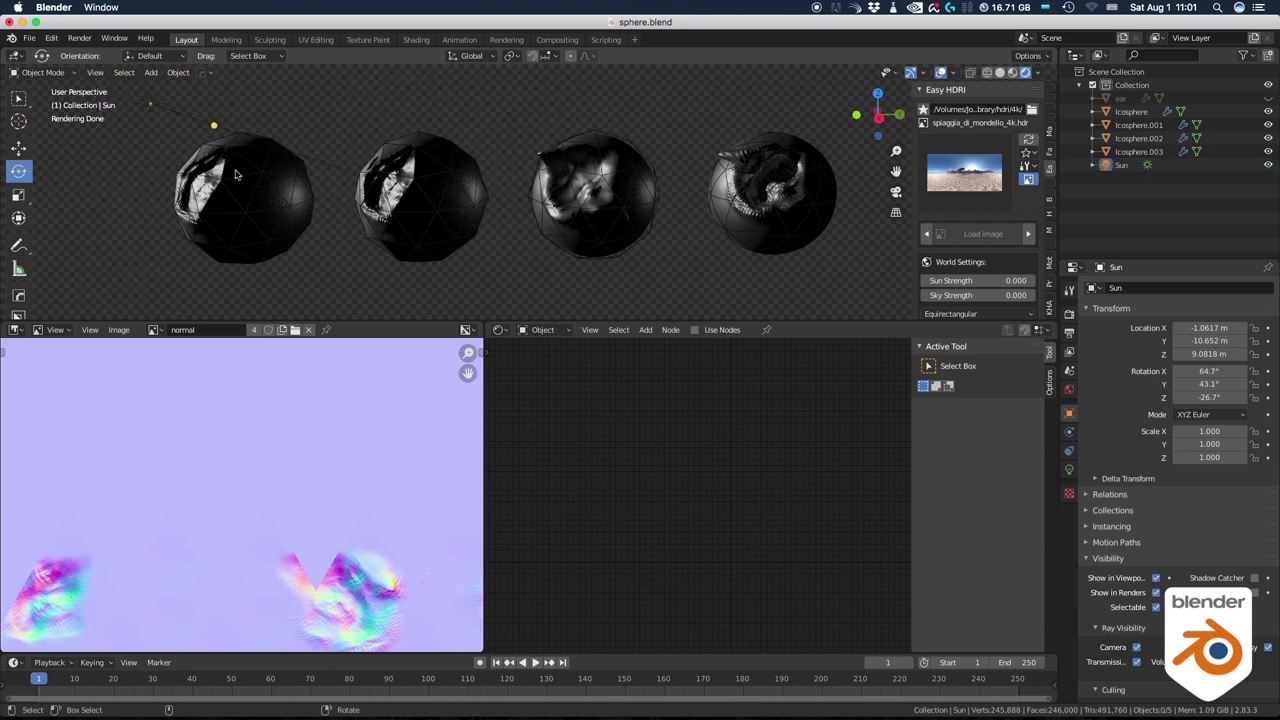
Set the first sphere's Subdivision viewport level to 2 and deselect it.
left_click(250, 180)
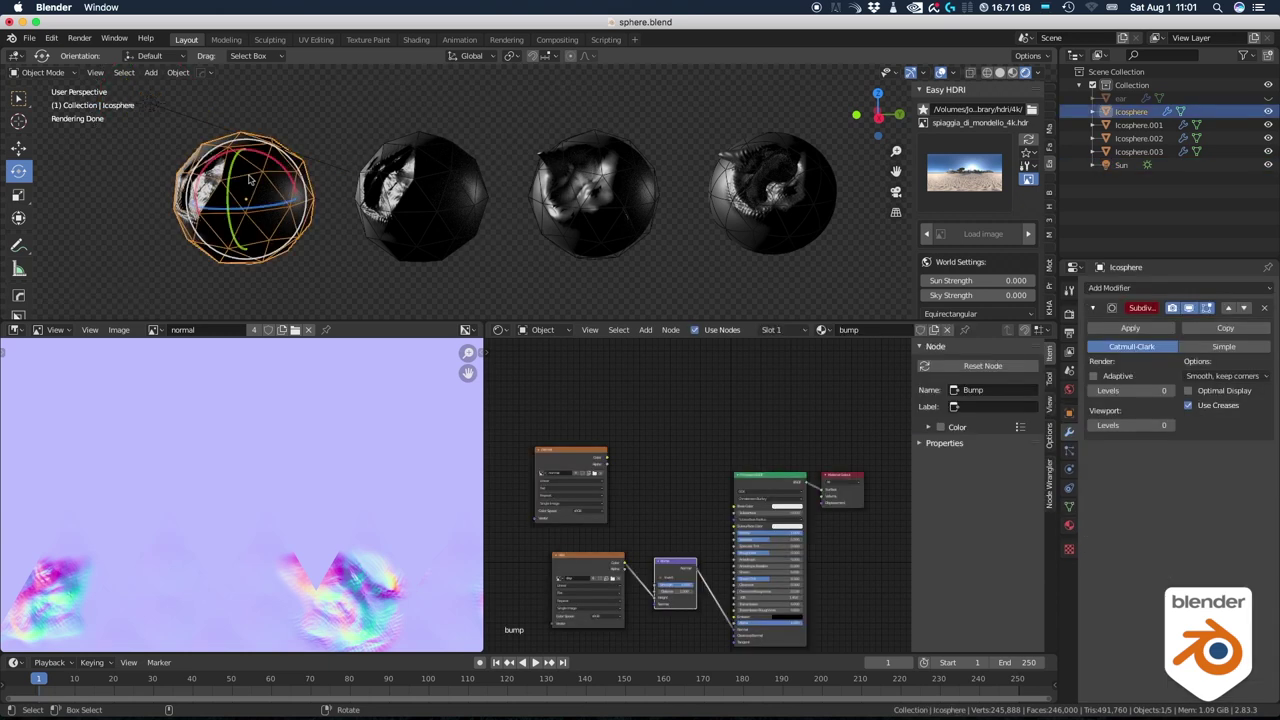
left_click(1172, 427)
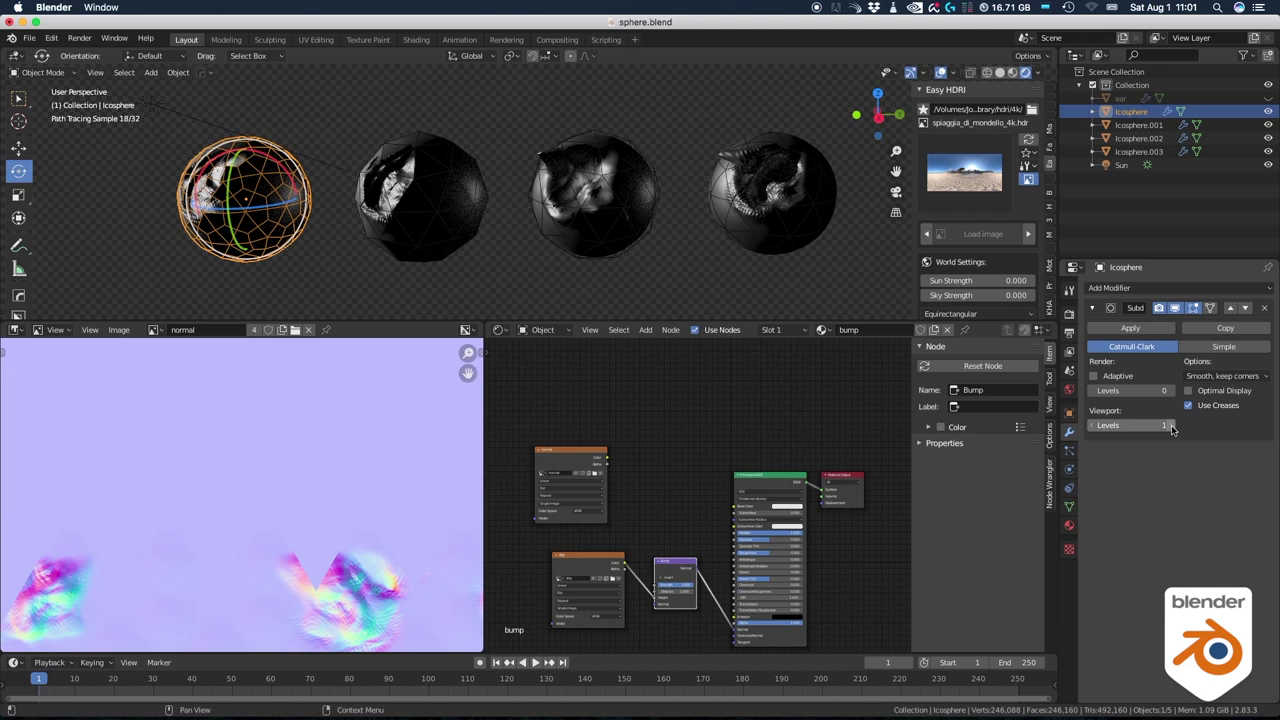
left_click(1172, 427)
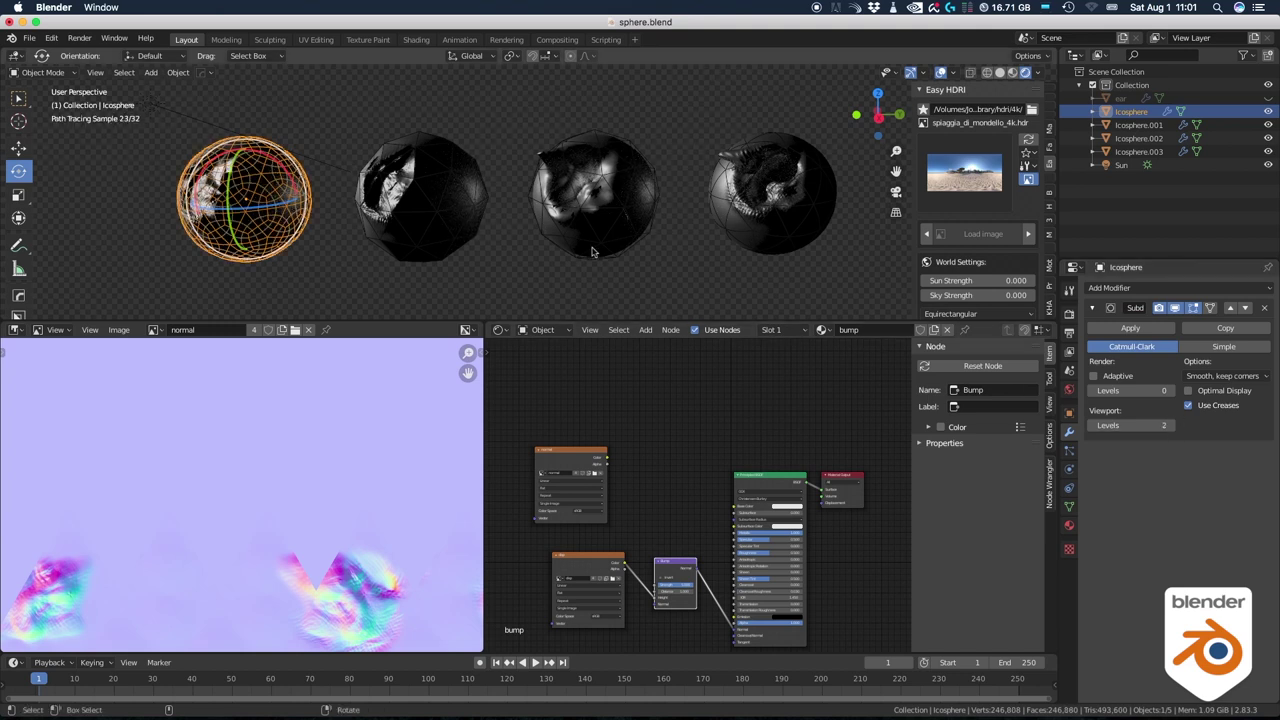
key("alt+a")
Enable Adaptive subdivision on the third sphere and check the Feature Set in the render settings.
left_click(594, 195)
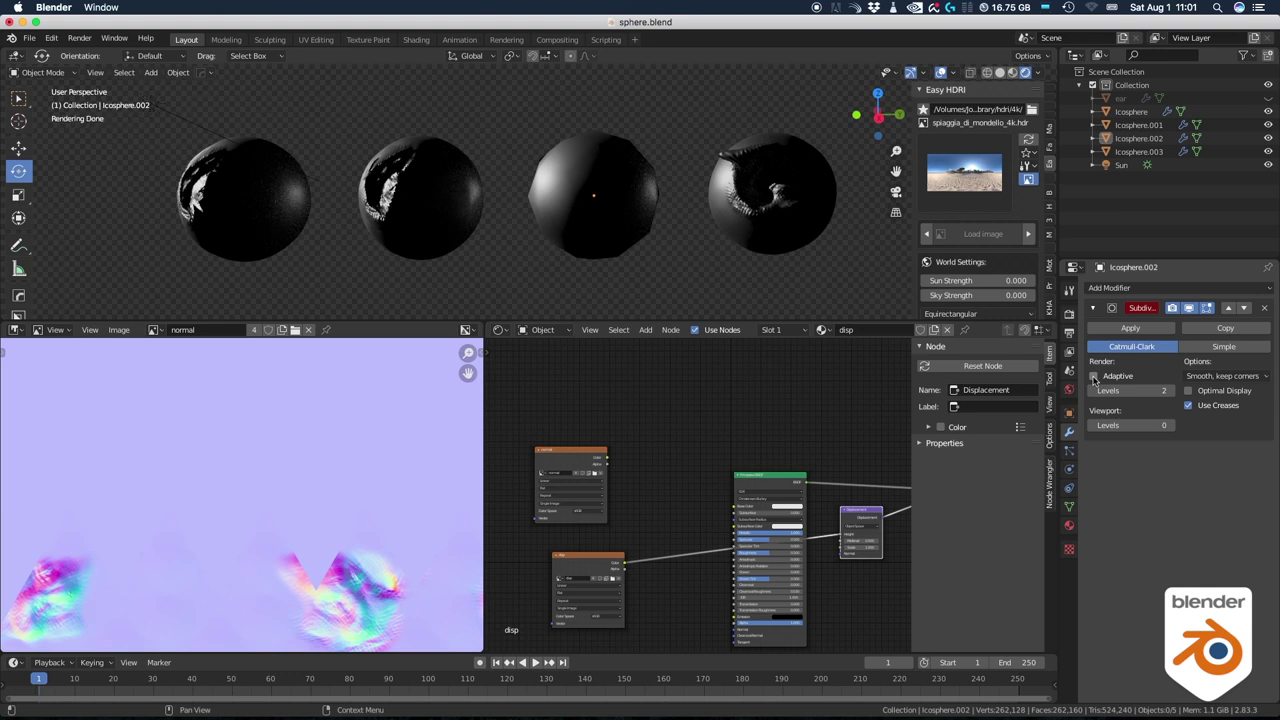
left_click(1094, 378)
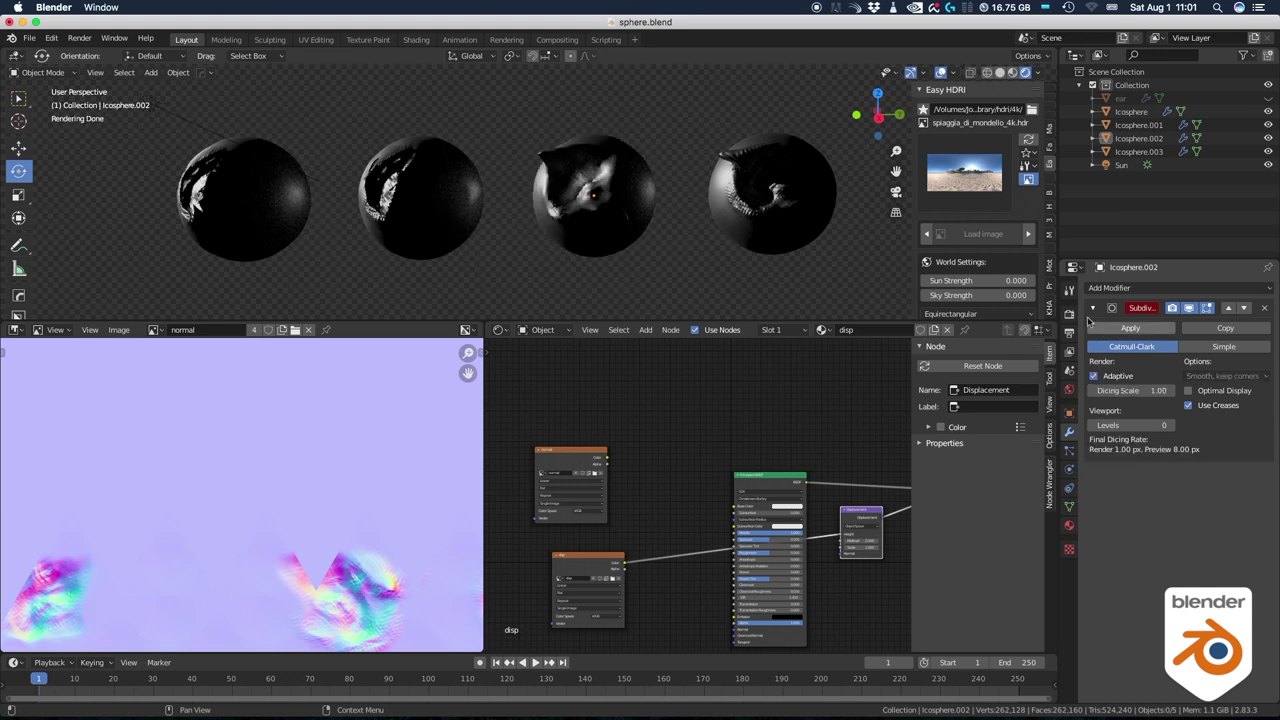
left_click(1069, 313)
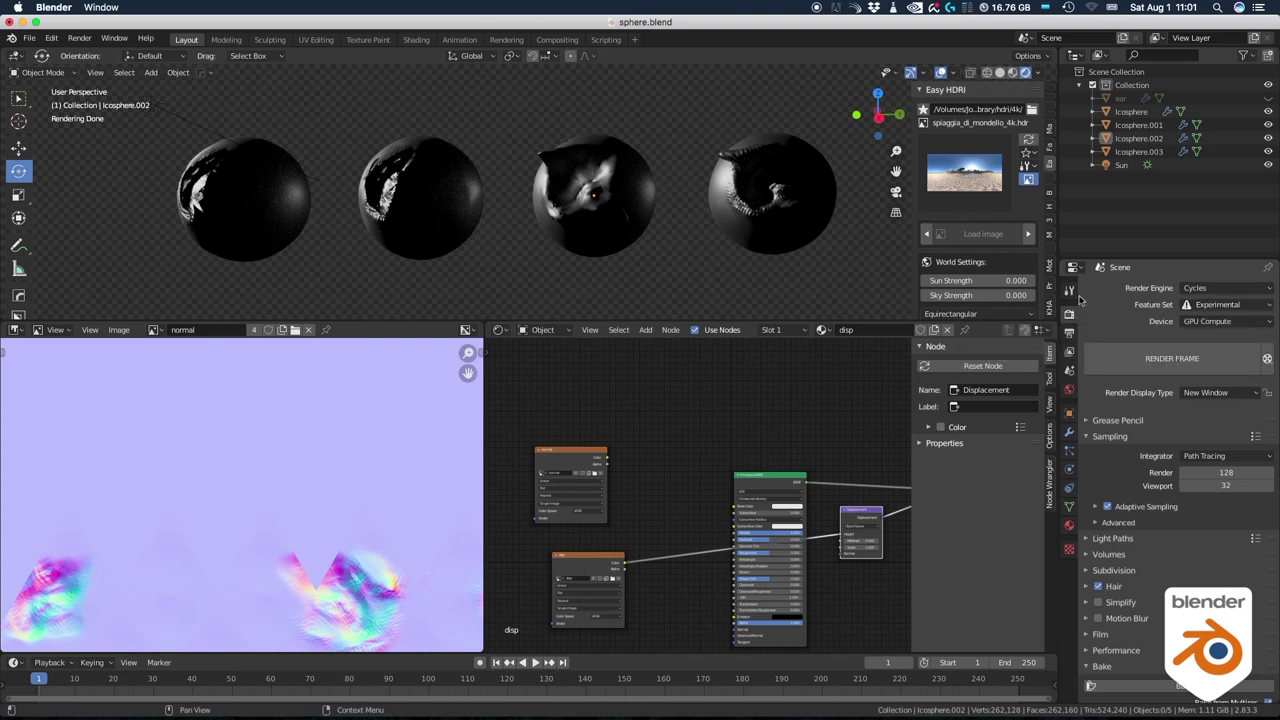
Set the Subdivision viewport level of the third sphere, Icosphere.002, to 6.
left_click(1140, 138)
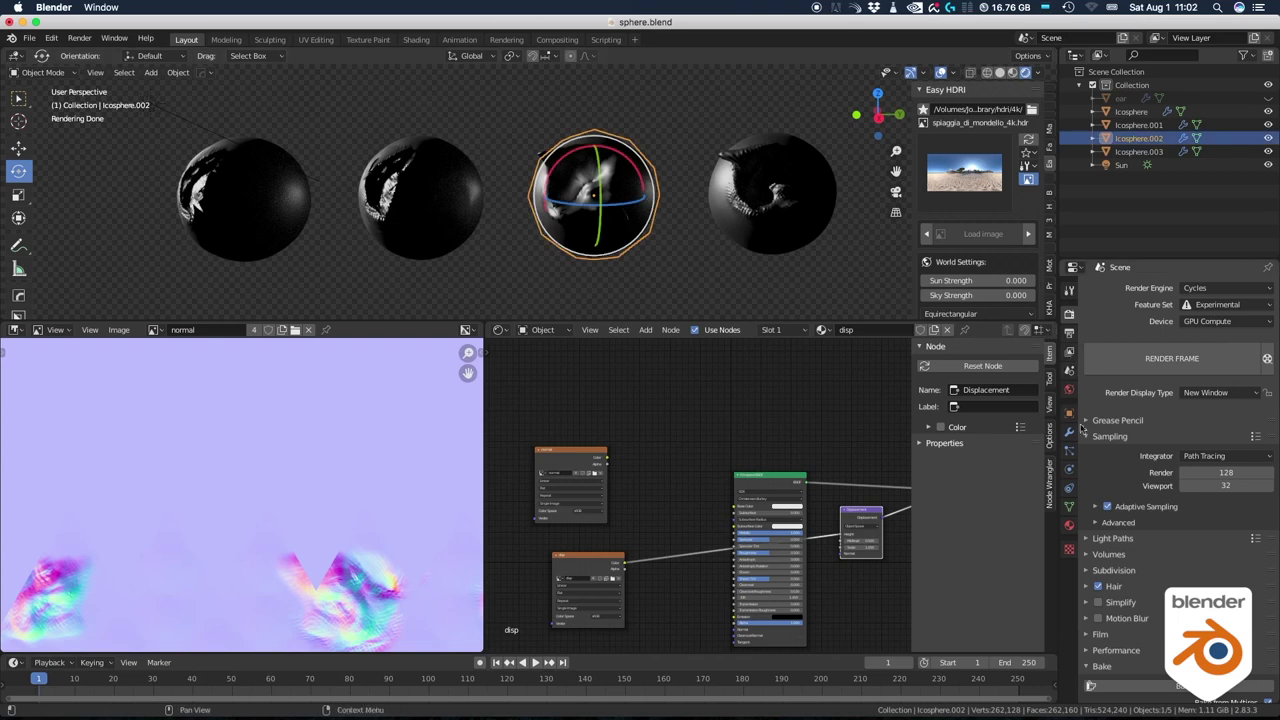
left_click(1069, 430)
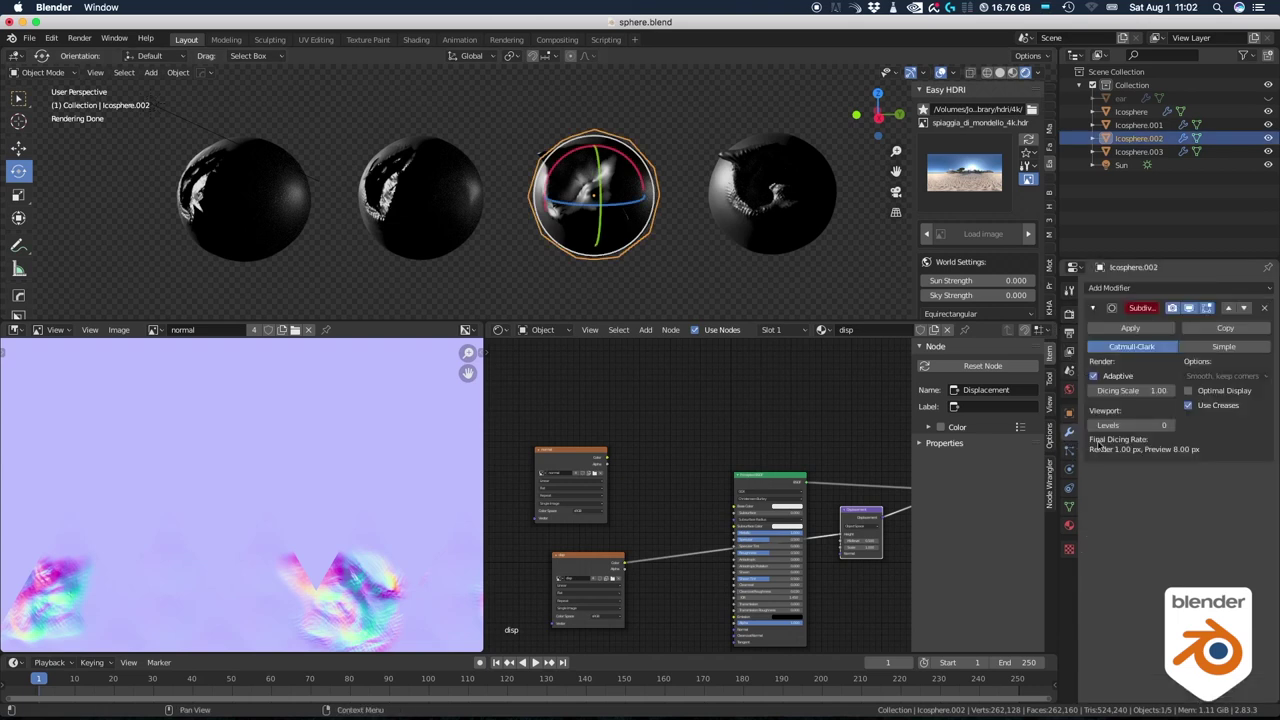
left_click(1174, 426)
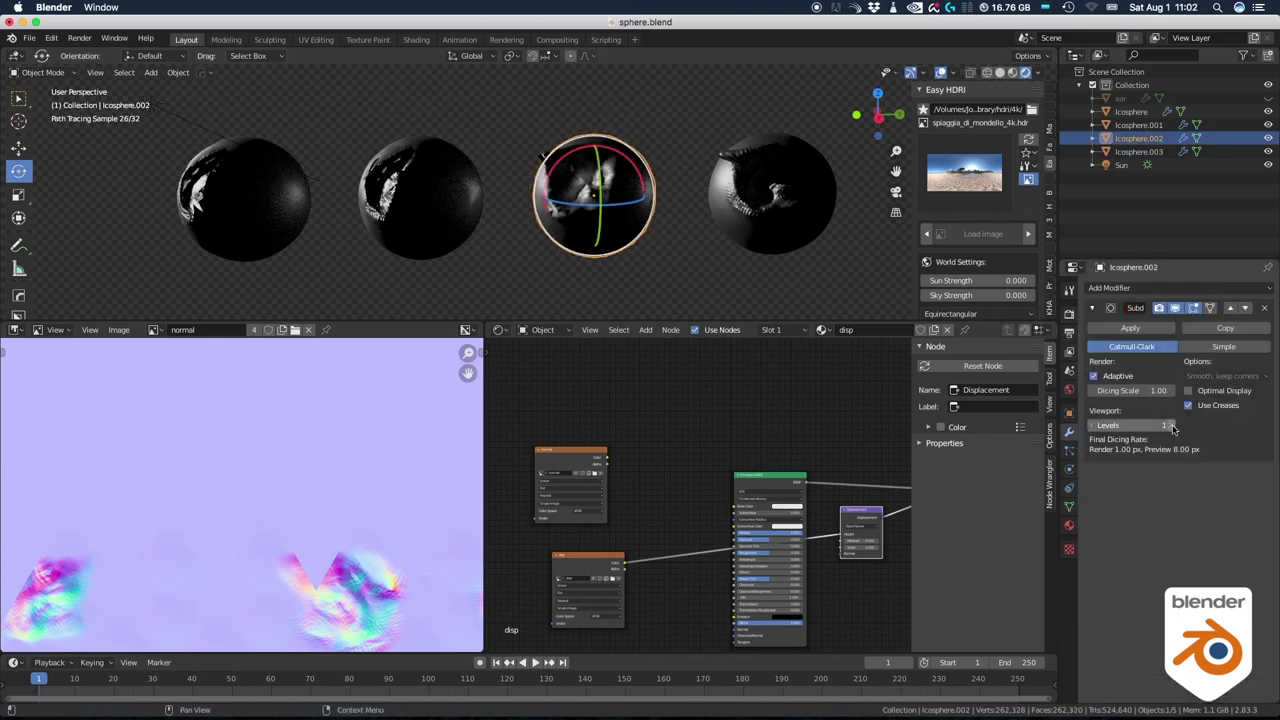
left_click(1174, 426)
key("w")
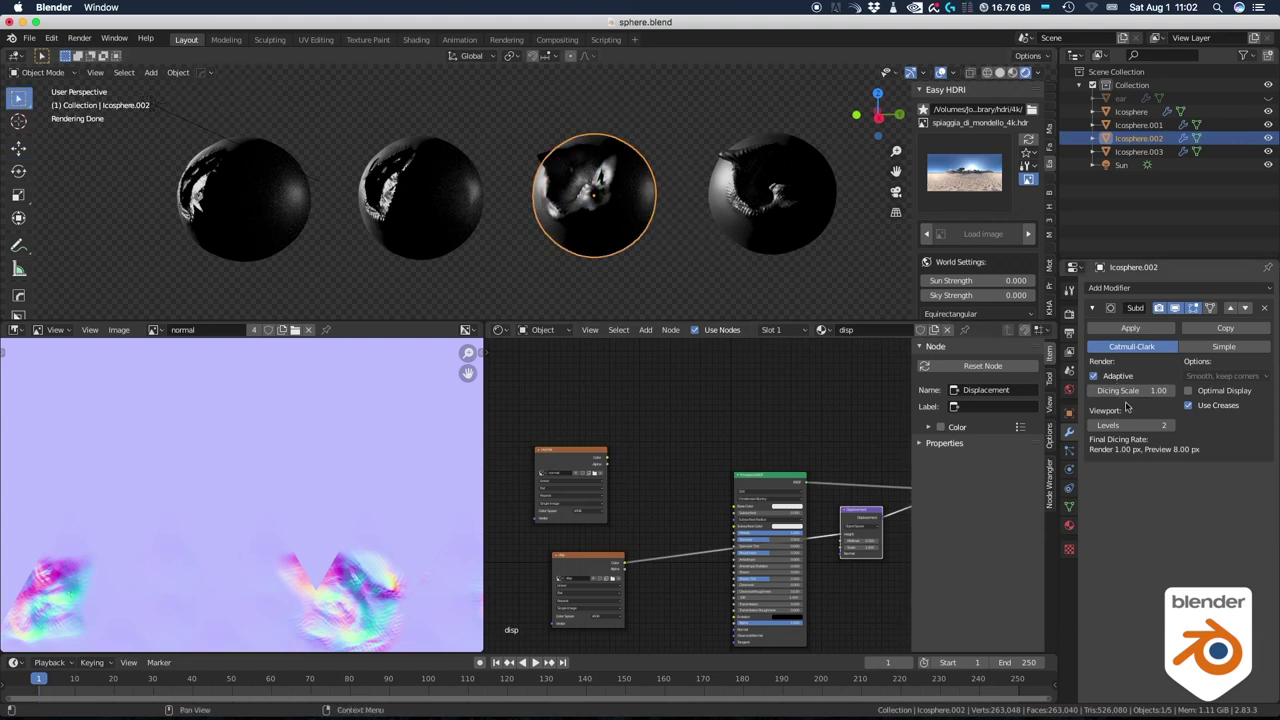
left_click(1174, 426)
left_click(1174, 426)
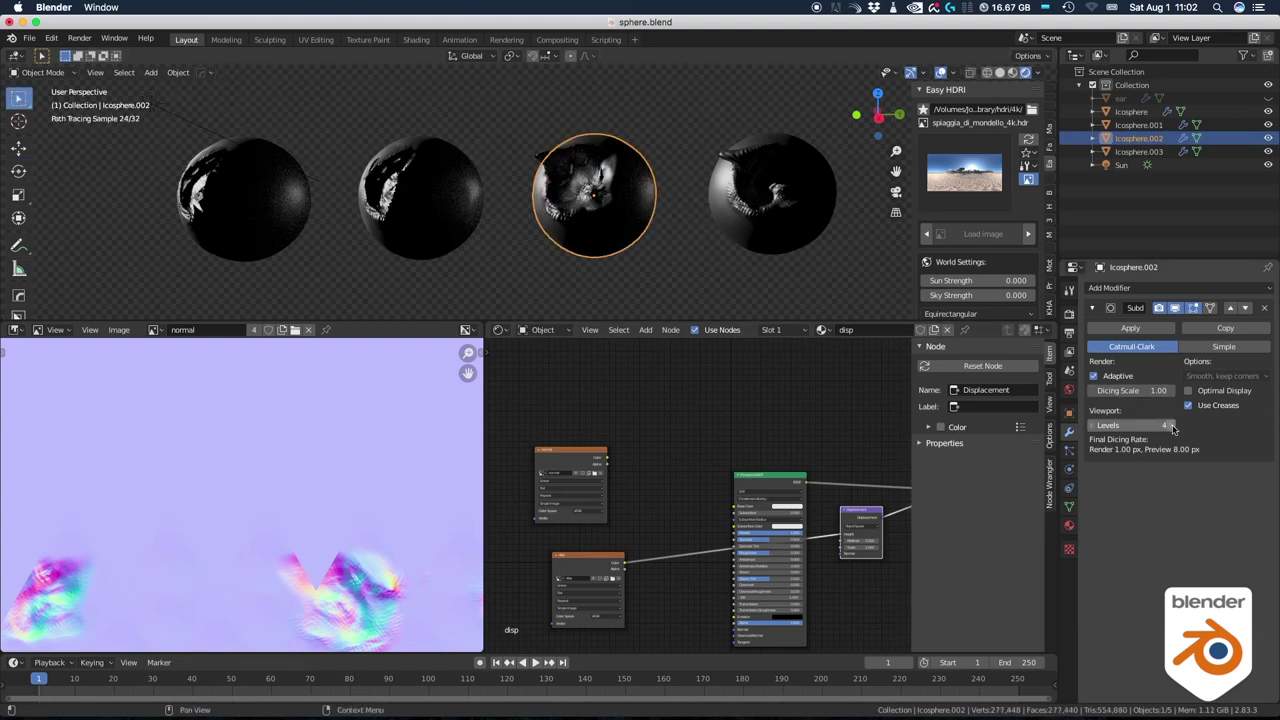
left_click(1174, 426)
left_click(1174, 426)
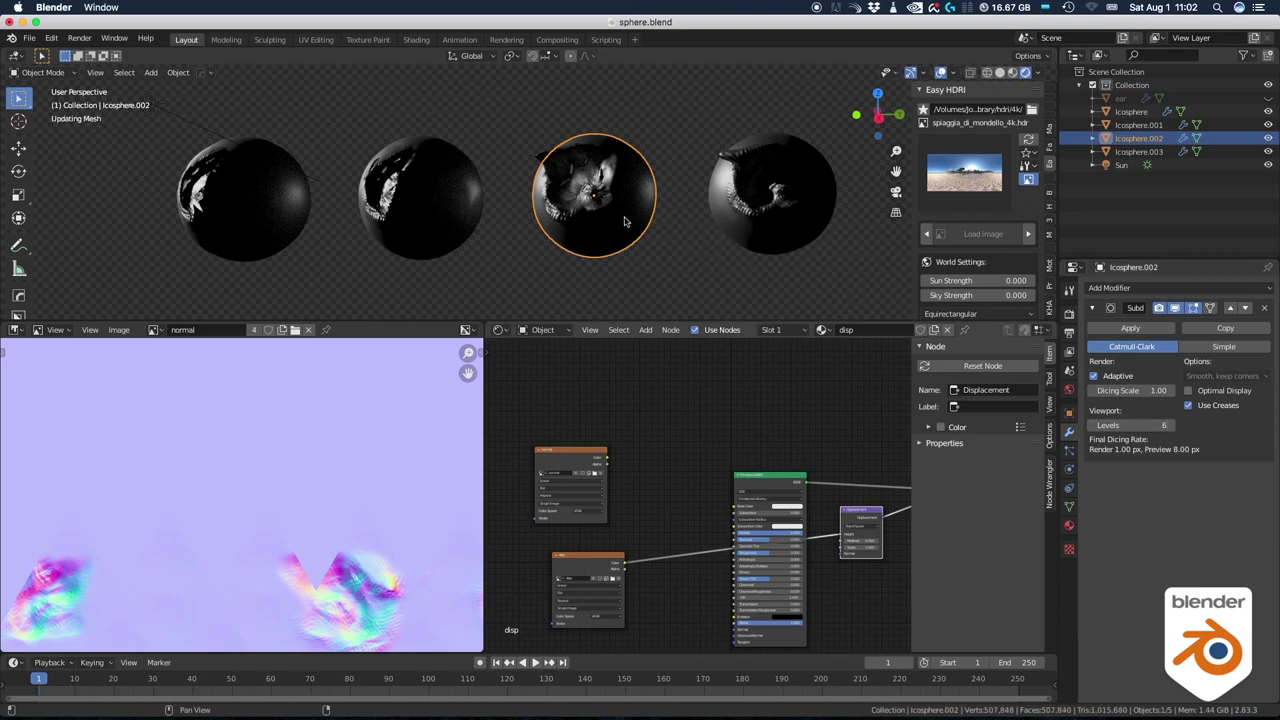
Select the fourth sphere to view its Multires modifier, and clear the selection.
left_click(797, 217)
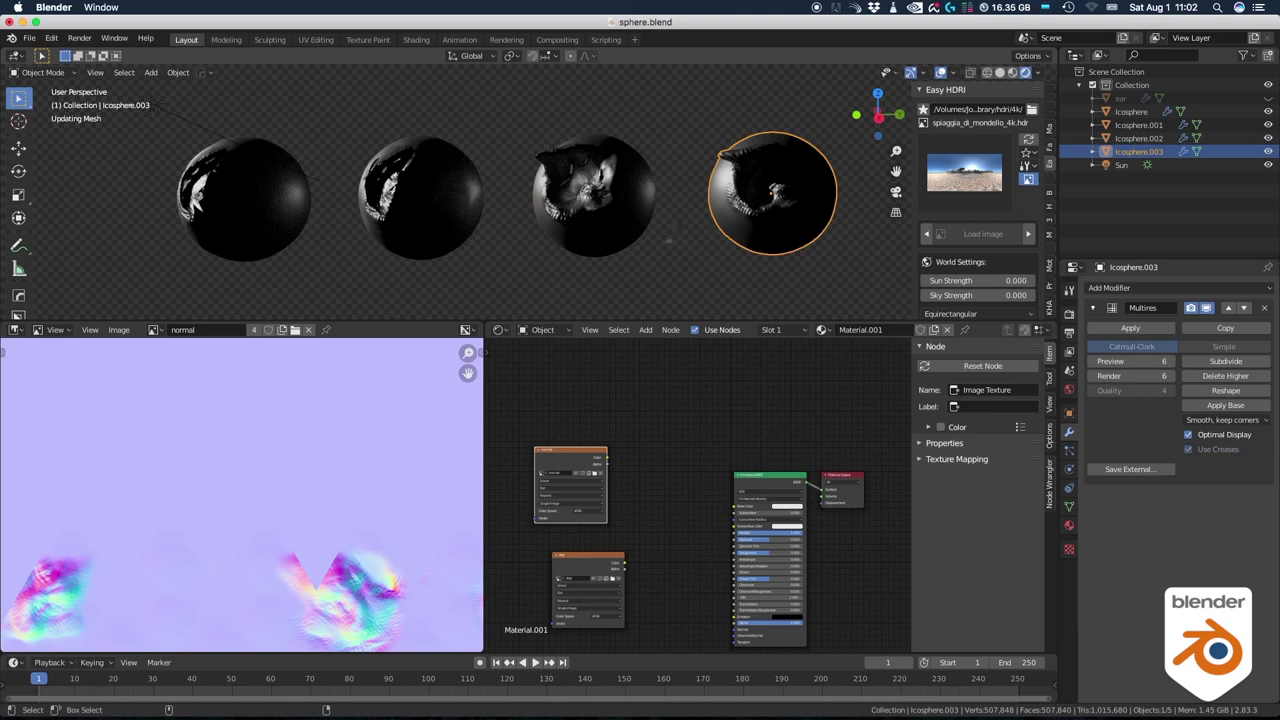
left_click(668, 241)
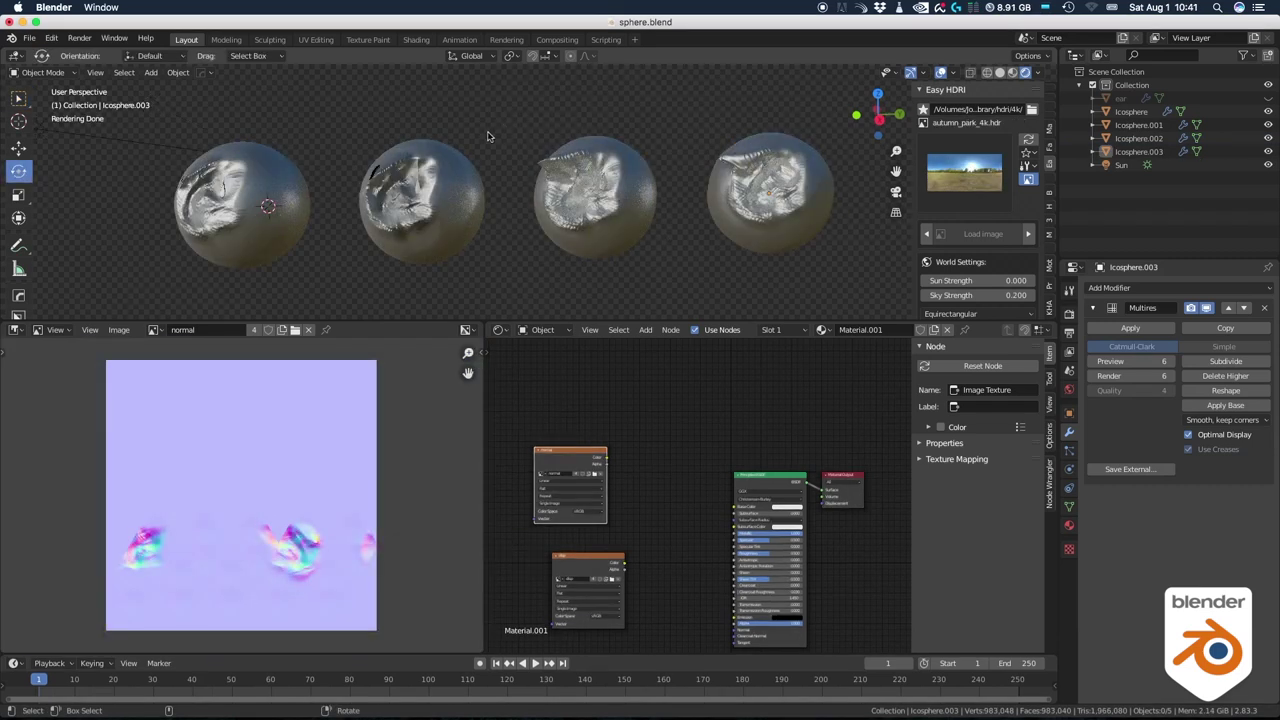
Select the fourth, third and second spheres in turn and examine the ear relief on the spheres from different viewing angles.
key("alt")
left_click(742, 181)
key("alt+a")
left_click(637, 226)
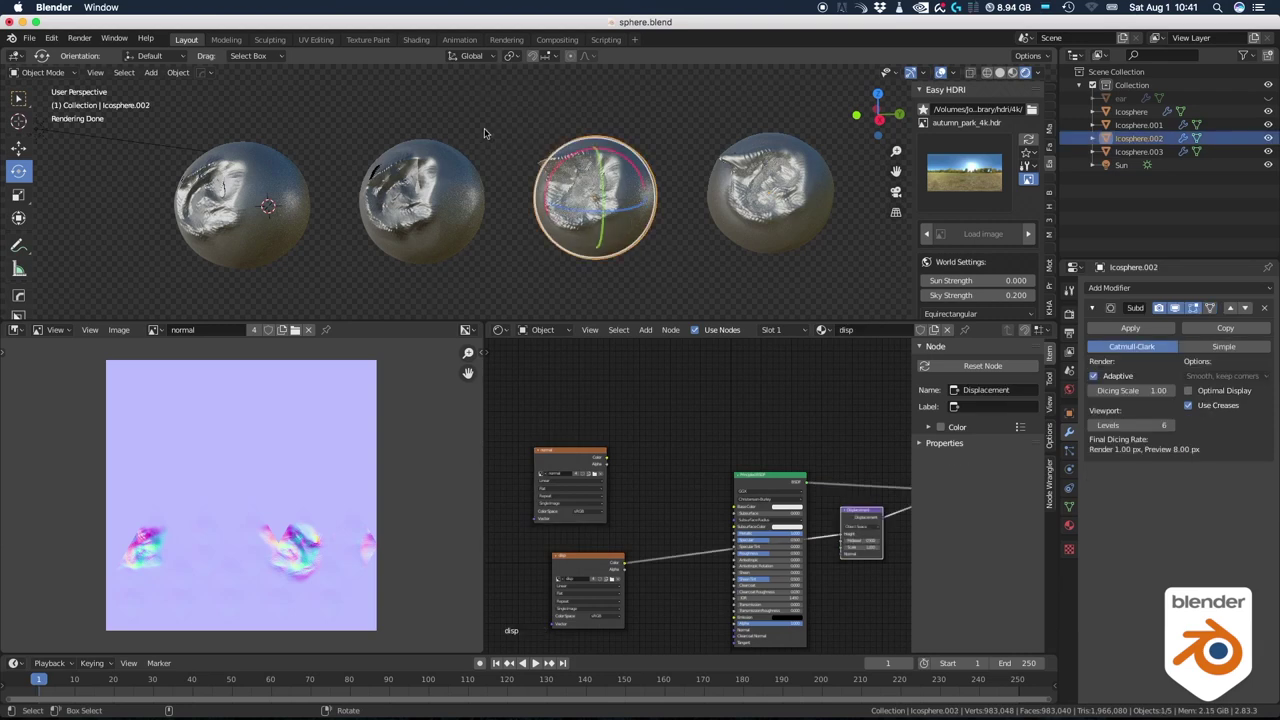
left_click(440, 155)
middle_click_drag(420, 120, 478, 124, "shift")
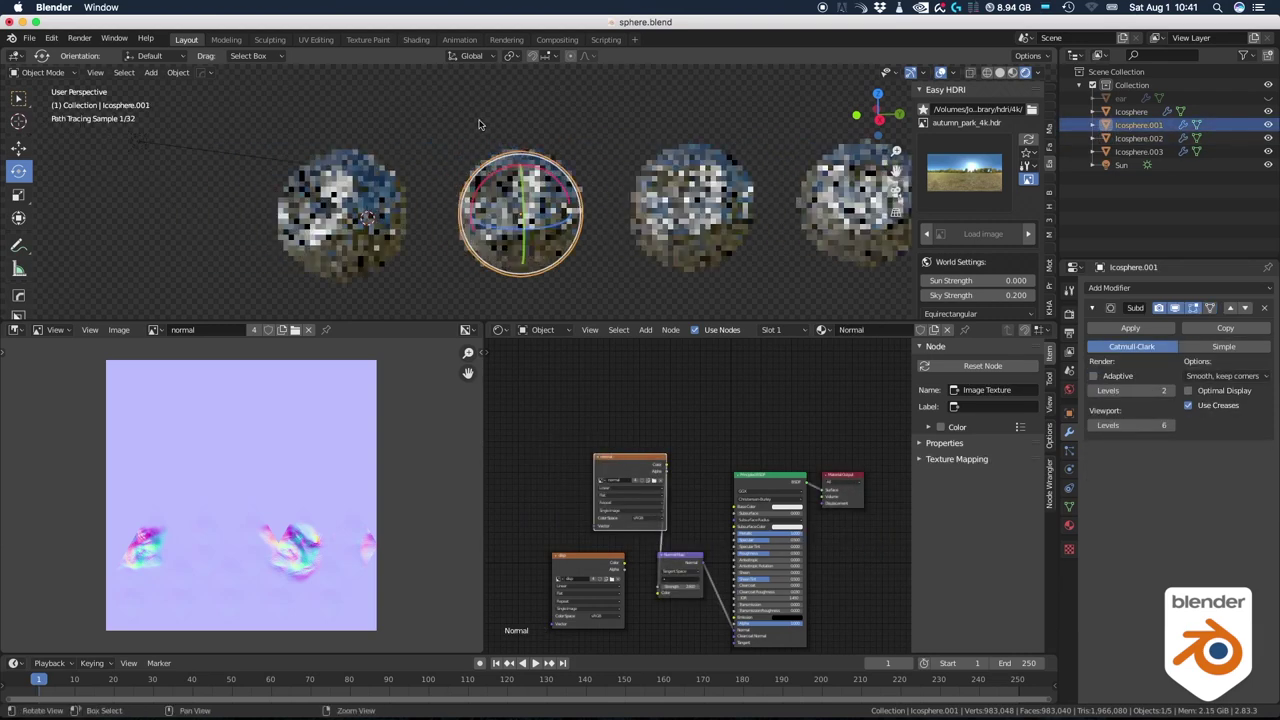
scroll(486, 123, "up", 3)
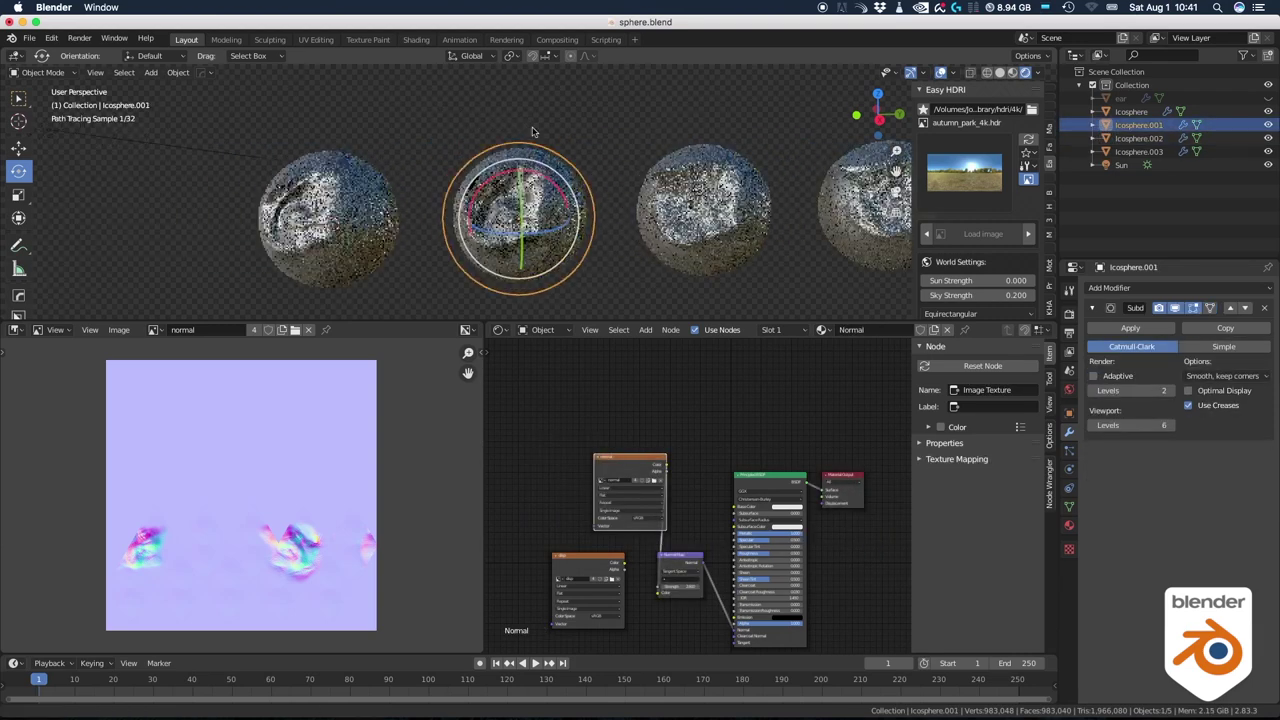
left_click(689, 119)
mouse_move(634, 243)
middle_mouse_down("shift")
mouse_move(634, 208)
mouse_move(572, 110)
middle_mouse_up("shift")
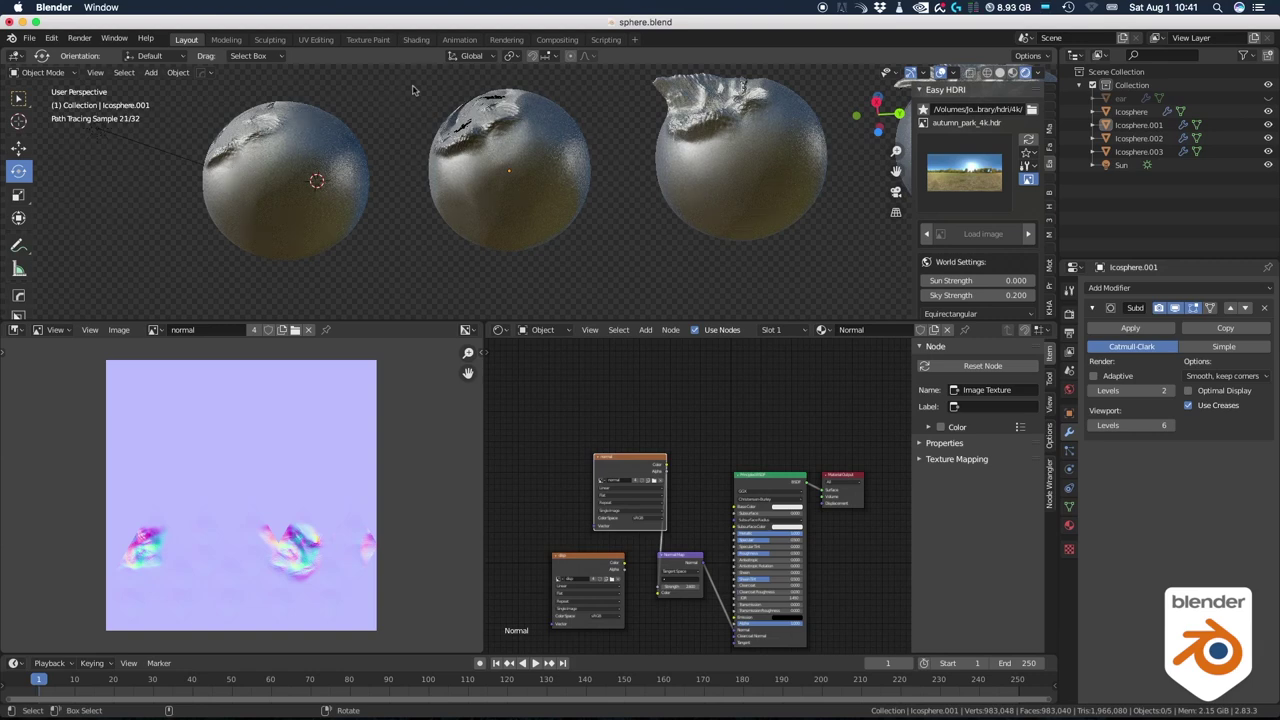
mouse_move(412, 90)
middle_mouse_down()
mouse_move(424, 160)
mouse_move(448, 198)
middle_mouse_up()
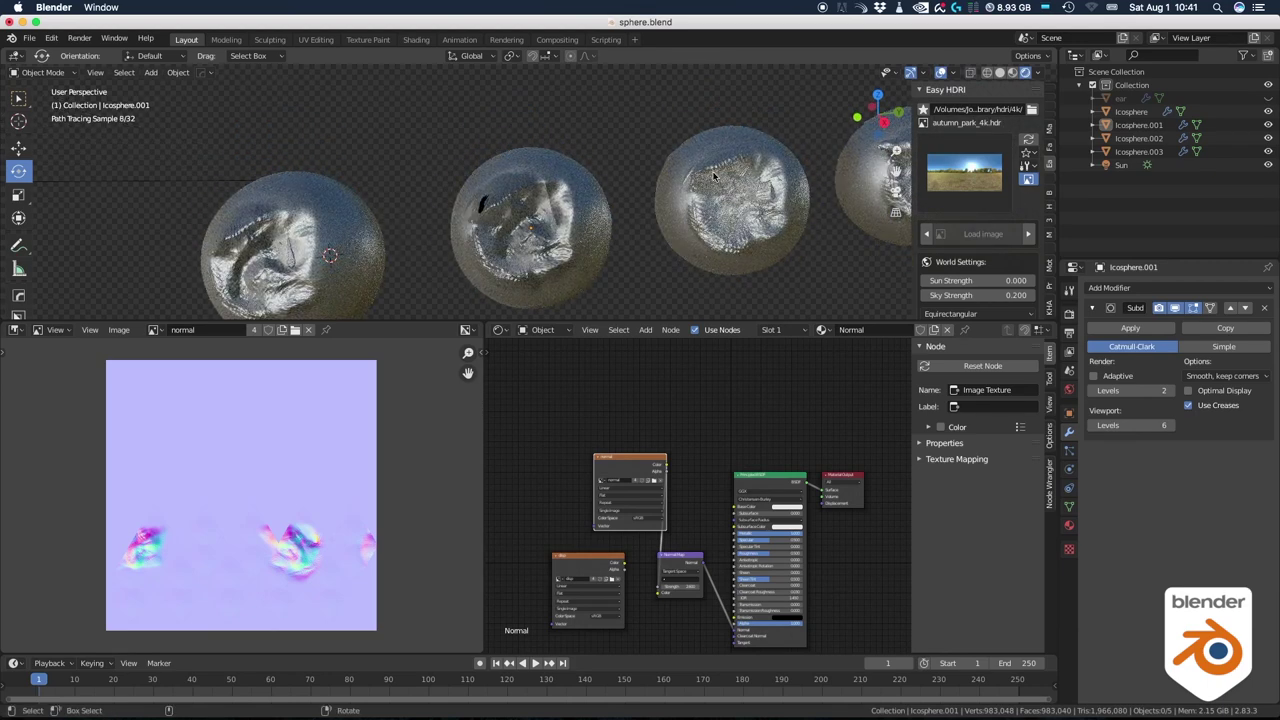
mouse_move(740, 167)
middle_mouse_down()
mouse_move(616, 128)
mouse_move(632, 186)
middle_mouse_up()
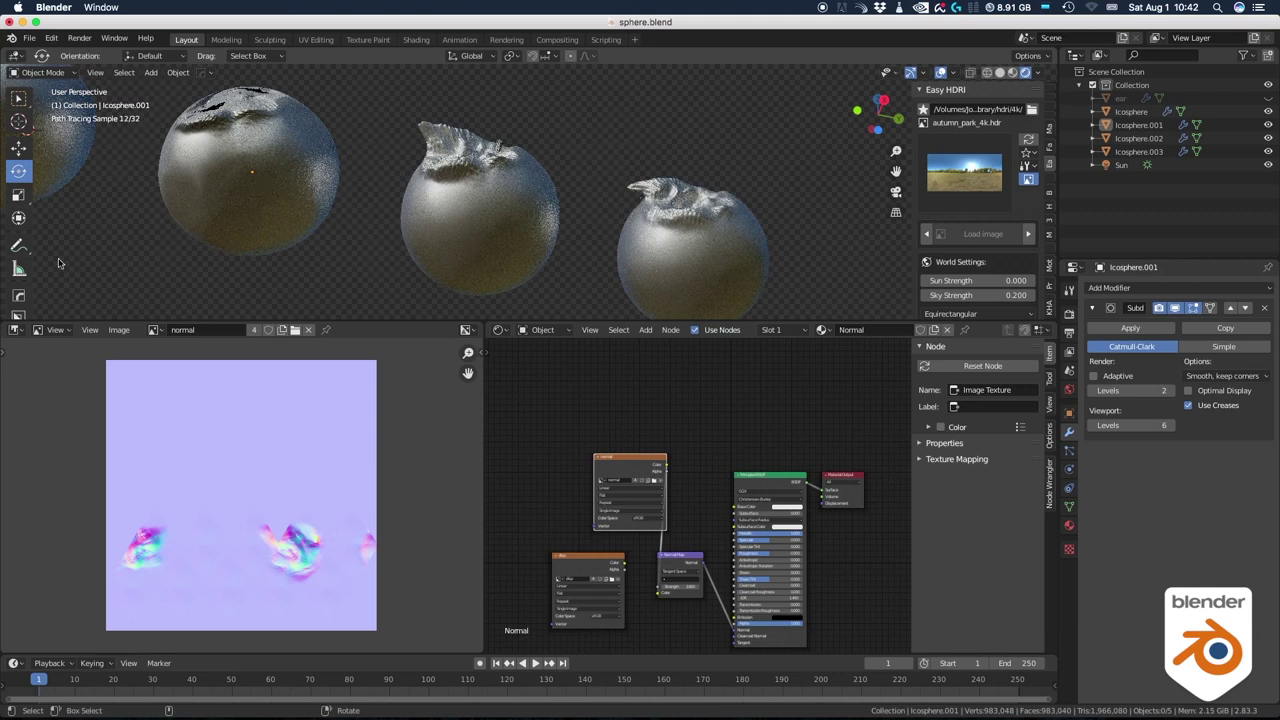
Draw annotation strokes pointing toward the fourth sphere and one along the raised ear of the third sphere, and leave the annotation tool.
left_click(18, 246)
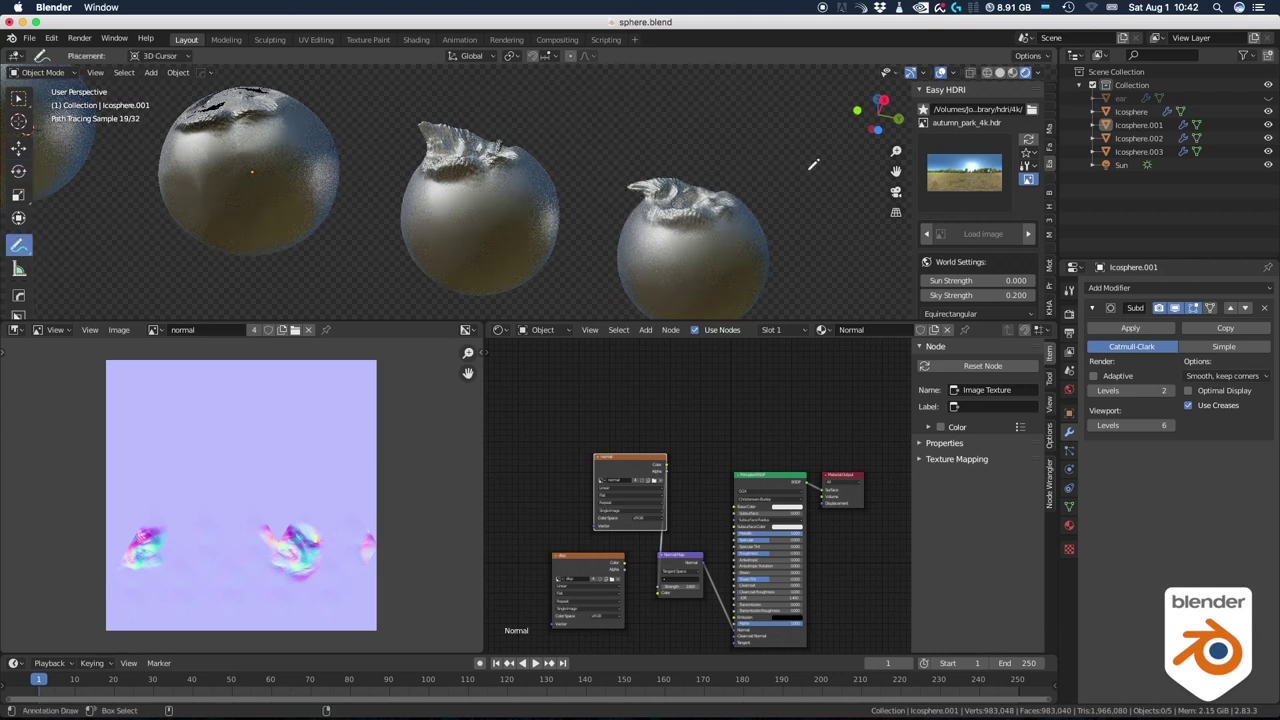
left_click_drag(791, 192, 757, 207)
left_click_drag(806, 163, 744, 192)
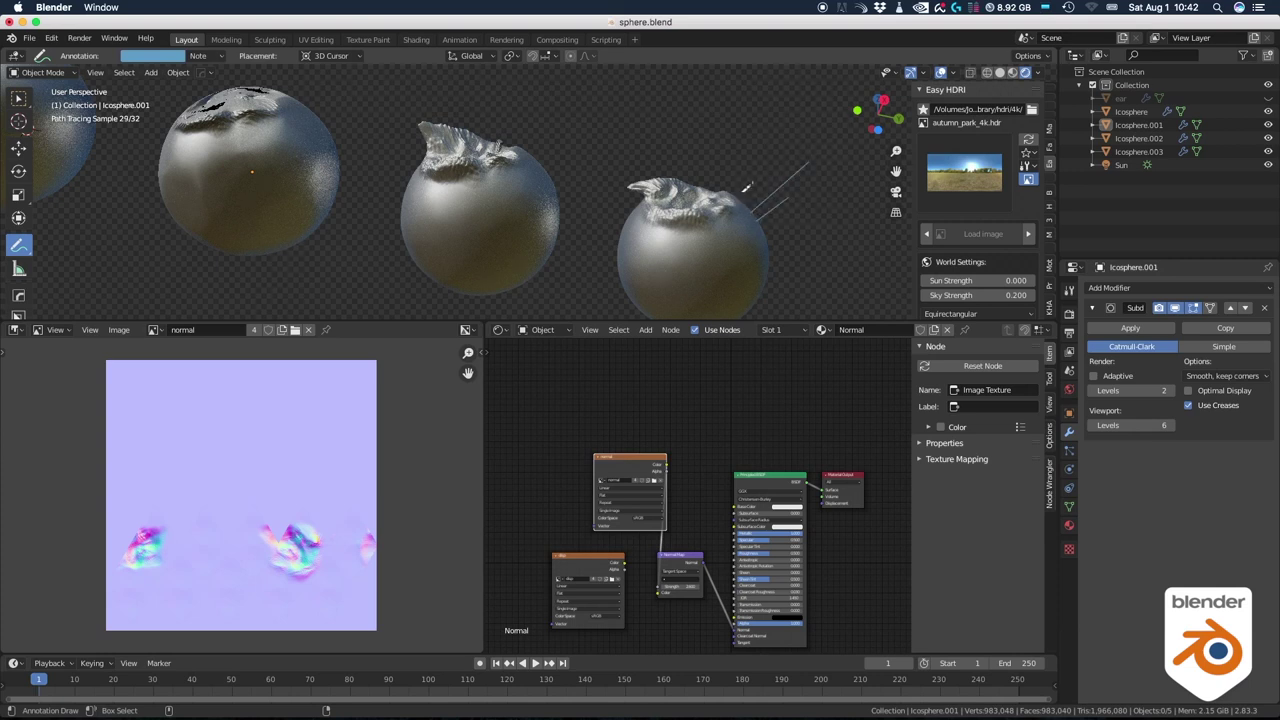
left_click_drag(760, 120, 738, 198)
left_click_drag(434, 146, 413, 85)
key("w")
mouse_move(443, 77)
middle_mouse_down()
mouse_move(490, 129)
mouse_move(479, 222)
mouse_move(431, 200)
mouse_move(522, 171)
mouse_move(440, 260)
middle_mouse_up()
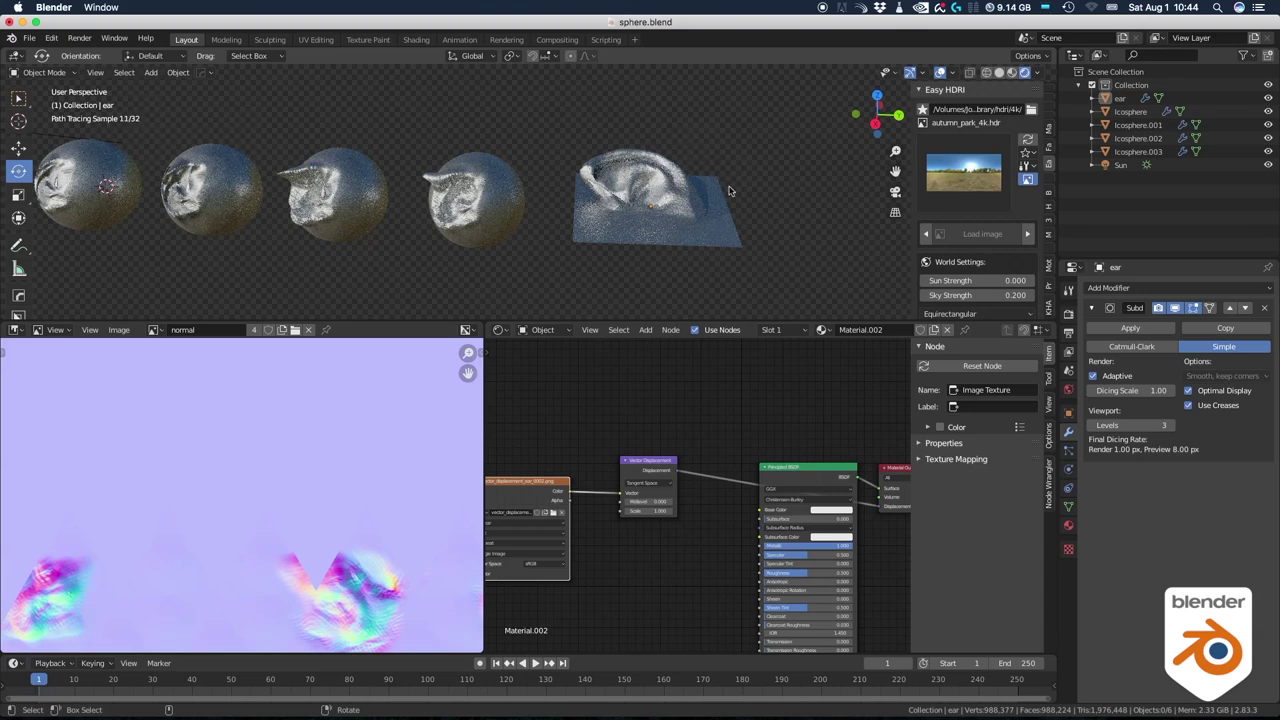
Examine the vector-displaced ear plane beside the row of spheres from behind, the side and the front.
mouse_move(726, 198)
middle_mouse_down()
mouse_move(500, 183)
mouse_move(605, 200)
mouse_move(535, 233)
middle_mouse_up()
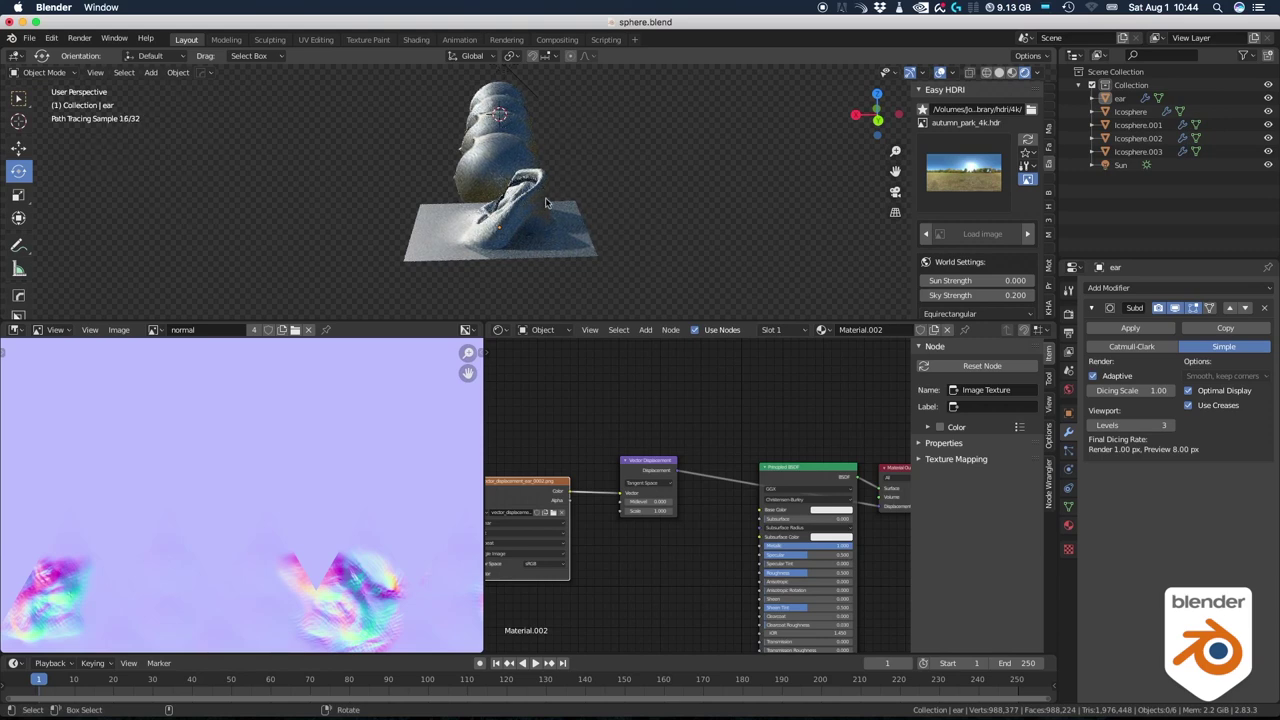
middle_click_drag(546, 203, 482, 203)
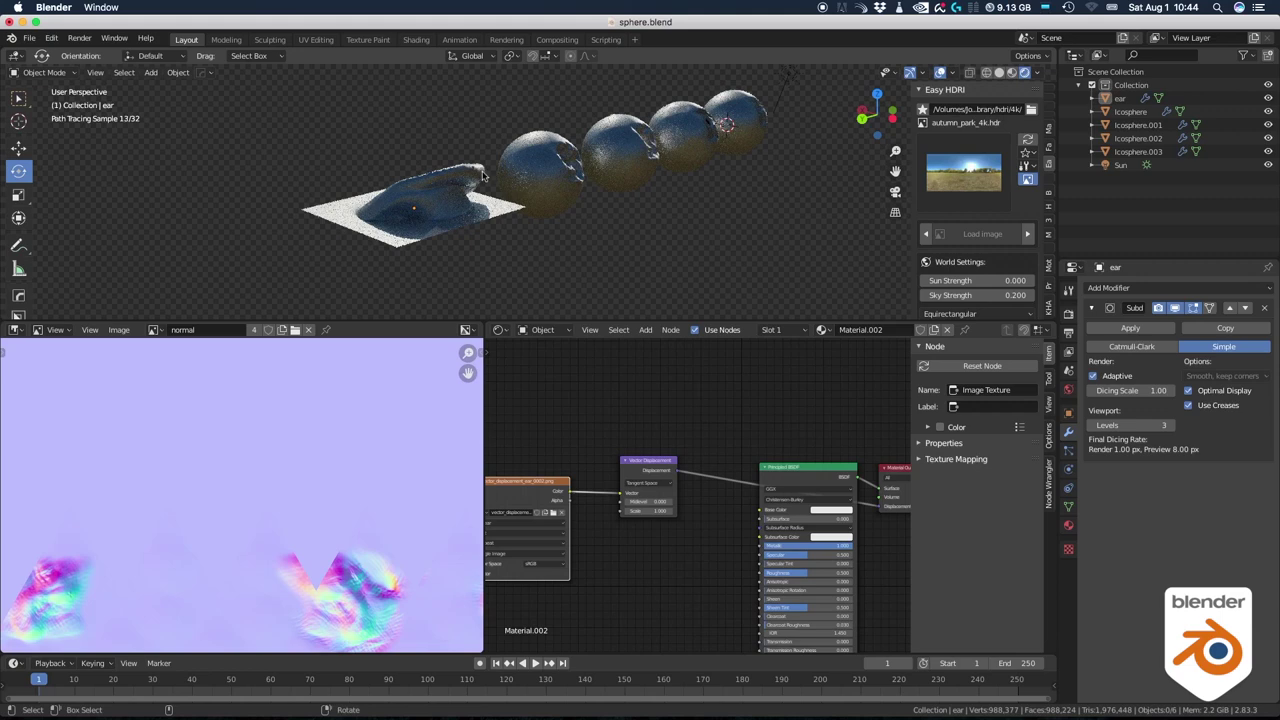
middle_click_drag(390, 159, 695, 198)
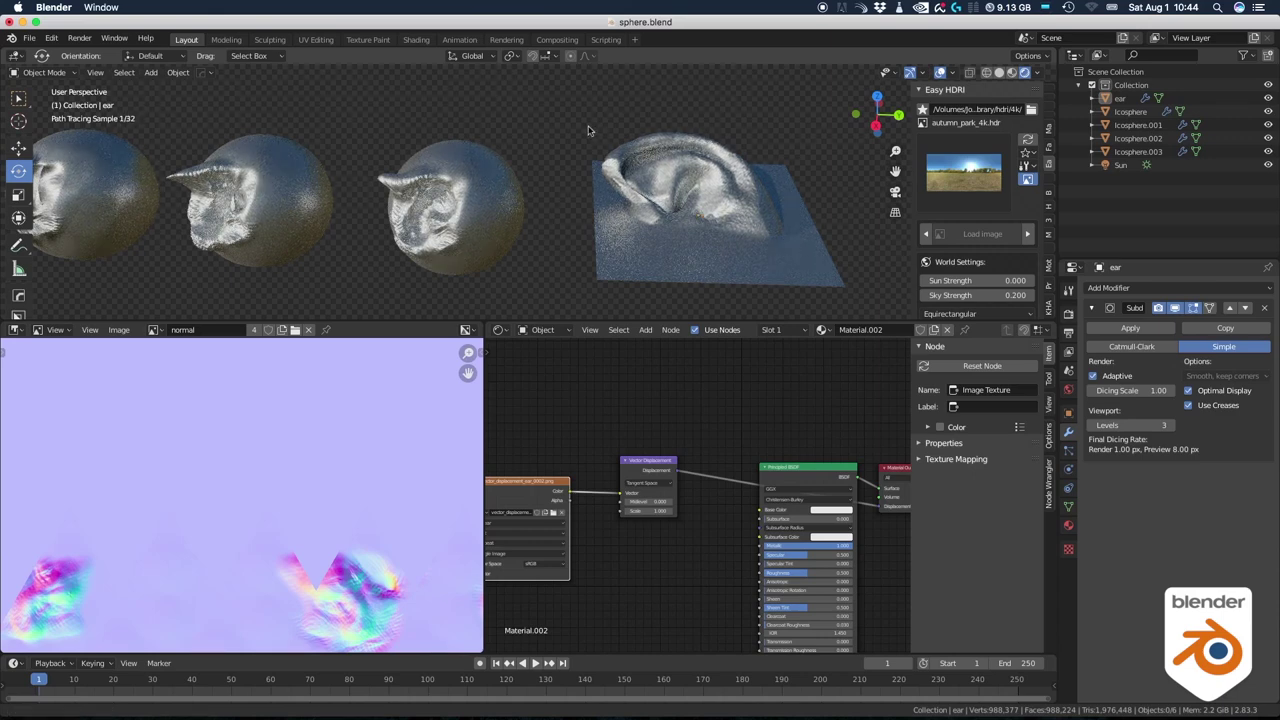
mouse_move(597, 126)
middle_mouse_down("shift")
mouse_move(514, 134)
mouse_move(604, 133)
mouse_move(597, 95)
mouse_move(537, 130)
middle_mouse_up("shift")
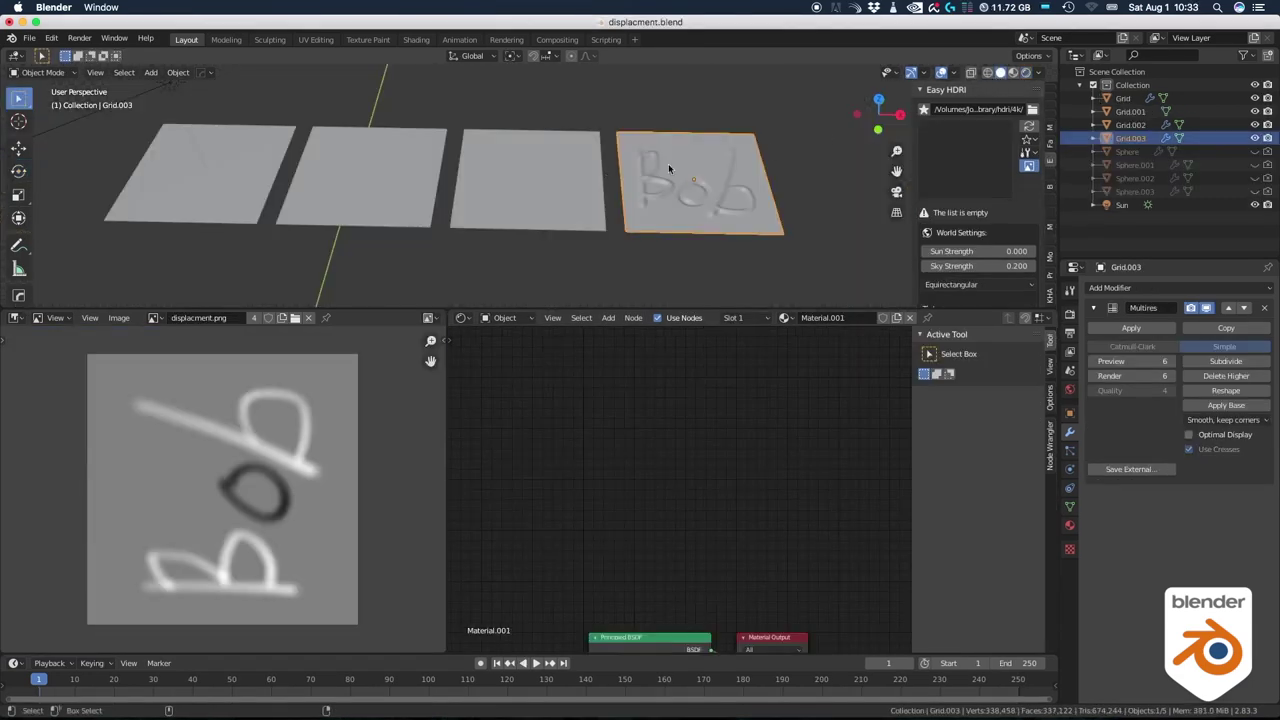
Sculpt two Draw brush strokes above and below the Bob lettering on the fourth plane, Grid.003, and return to Object Mode.
left_click(42, 72)
left_click(47, 117)
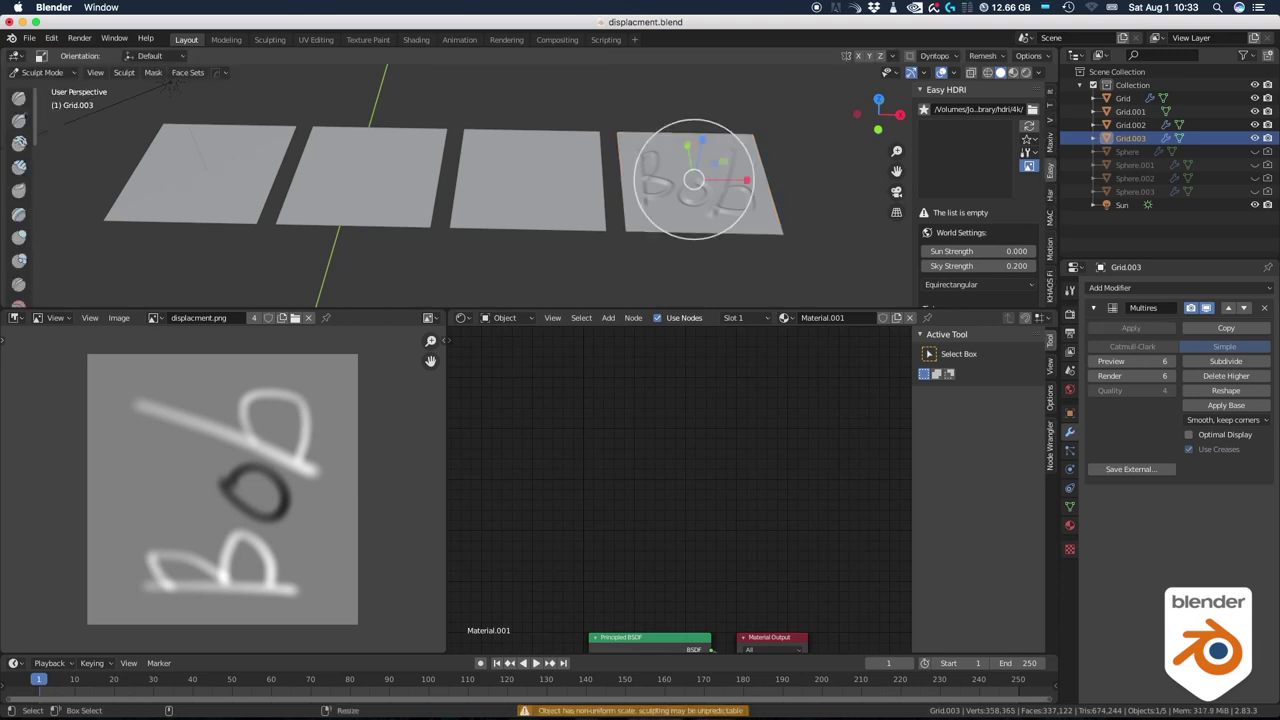
left_click(687, 150)
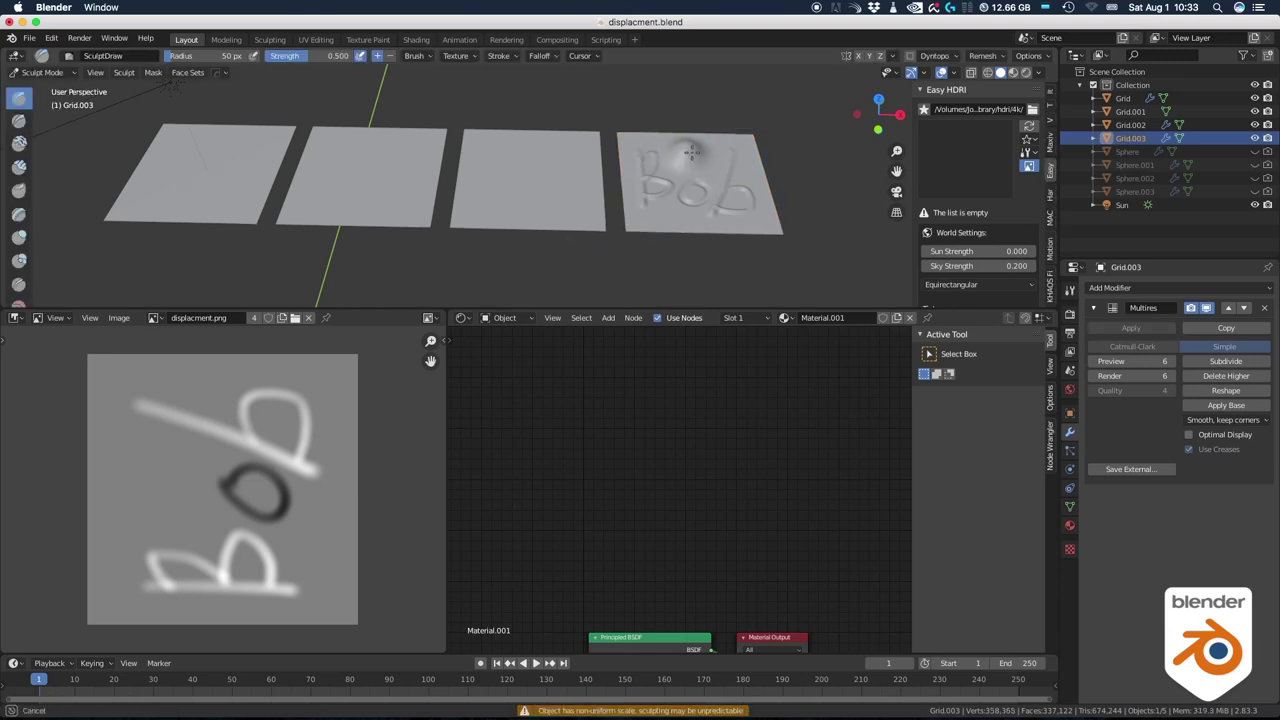
left_click(666, 213)
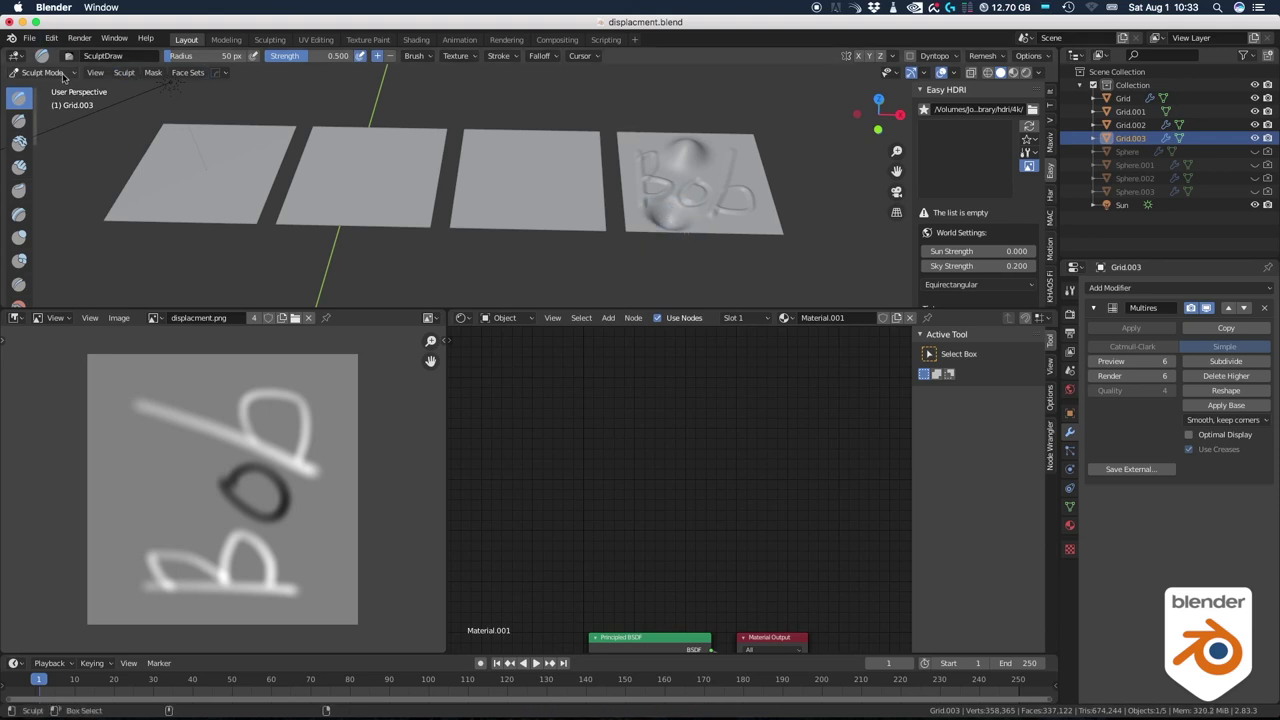
left_click(40, 72)
key("Return")
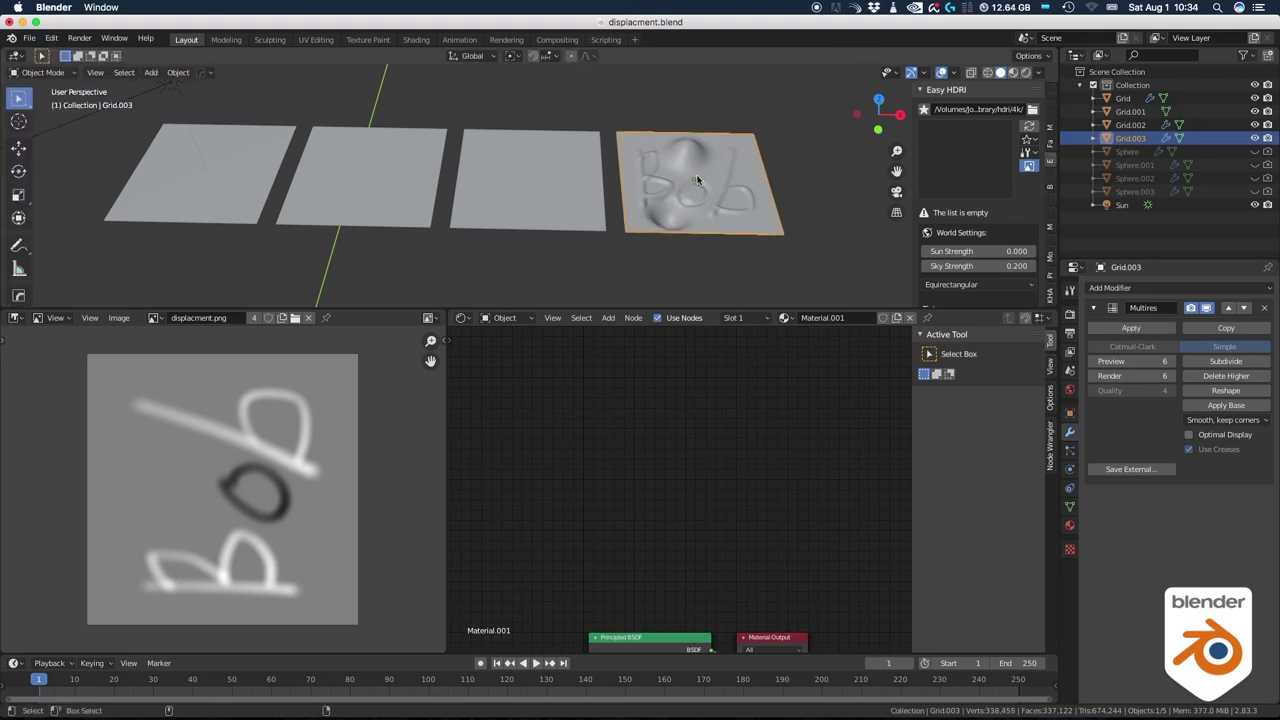
Set the fourth plane's Multires Preview level to 0 and bring up the Bake settings in the render properties.
left_click(1116, 361)
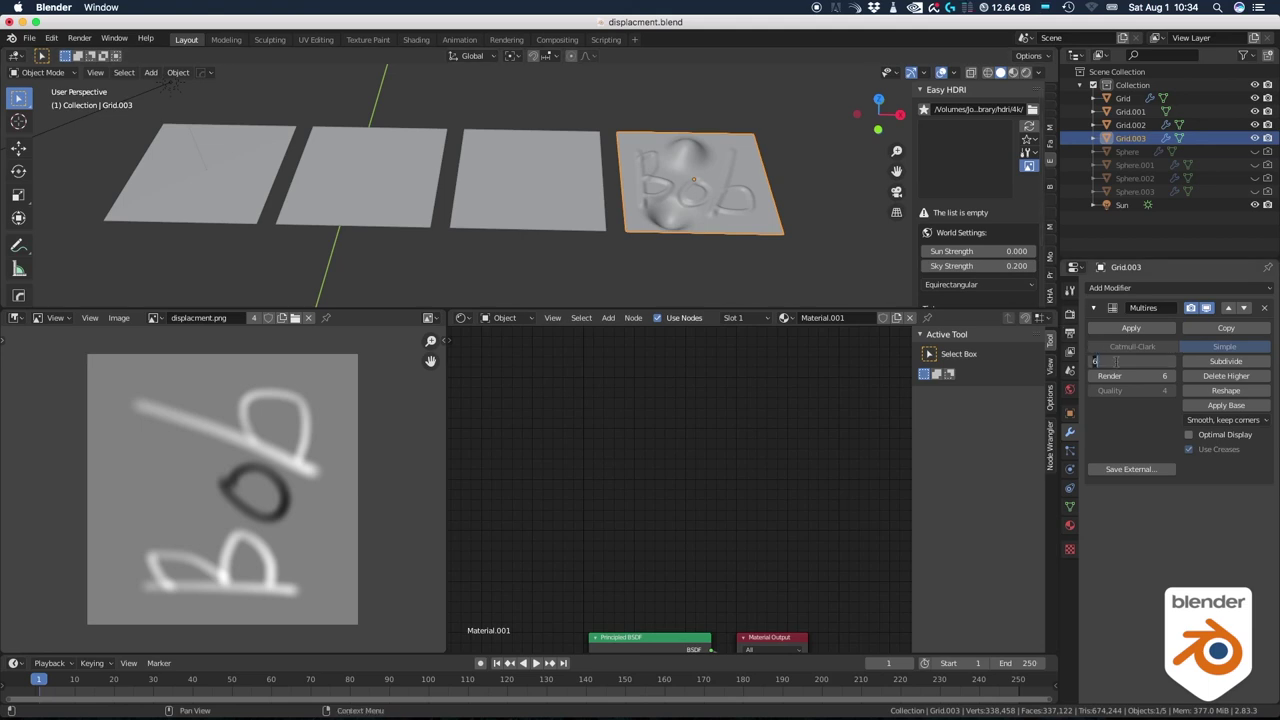
type("0")
key("Return")
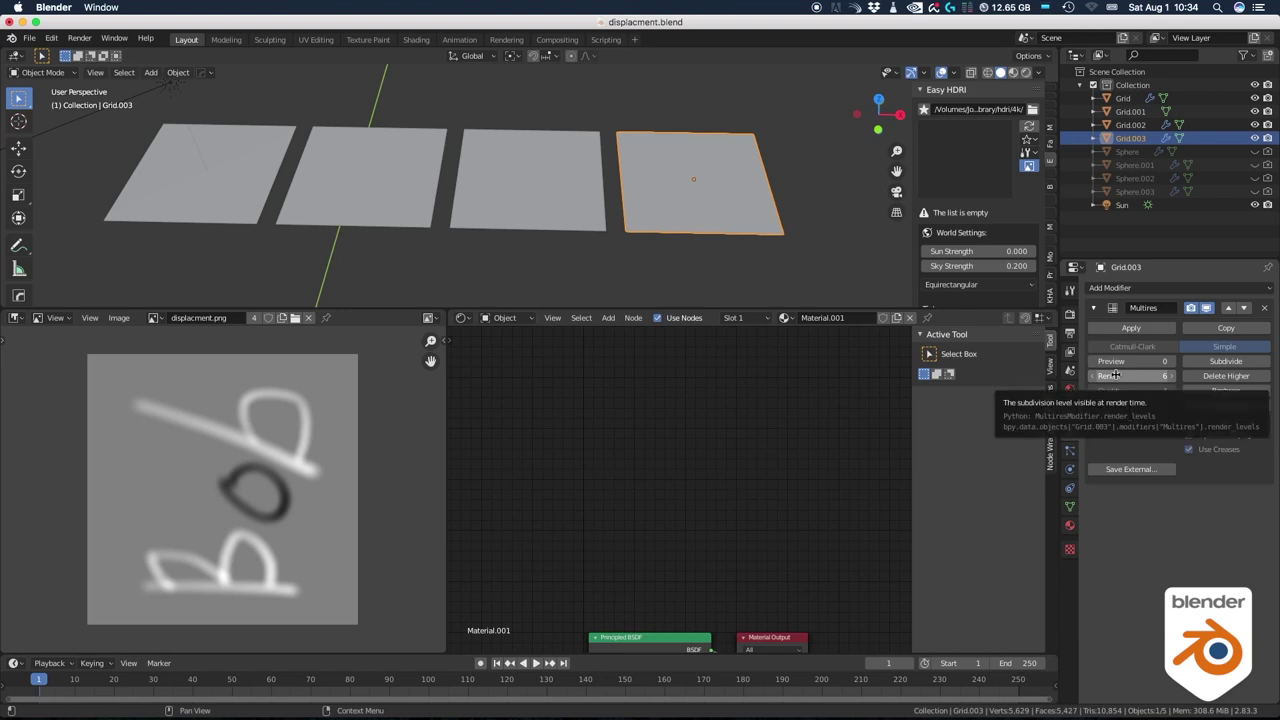
left_click(1070, 313)
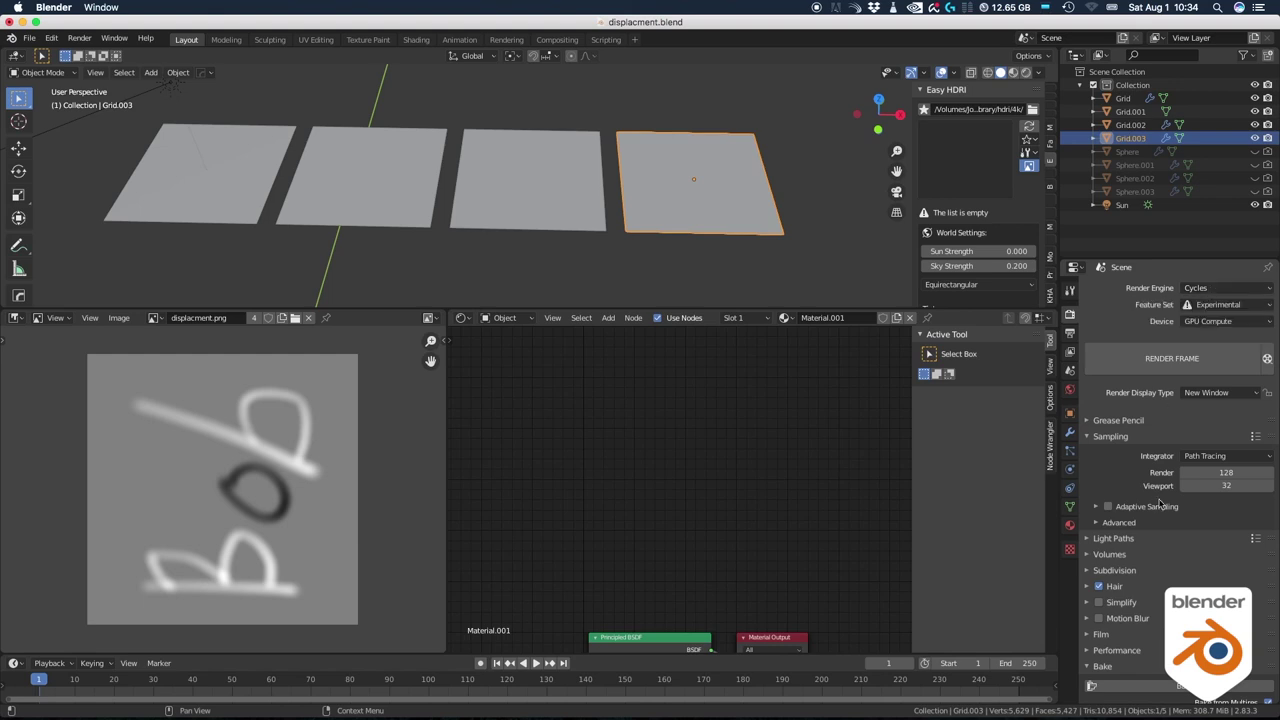
scroll(1094, 510, "down", 4)
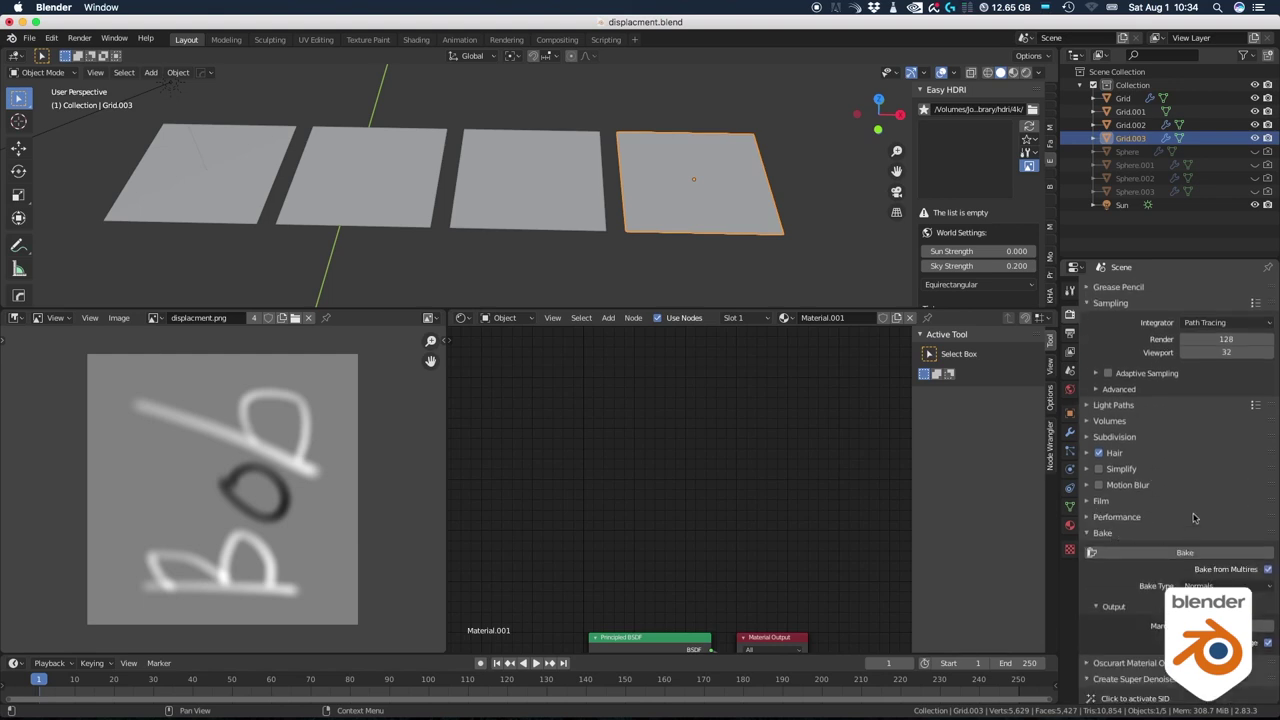
scroll(1193, 517, "down", 2)
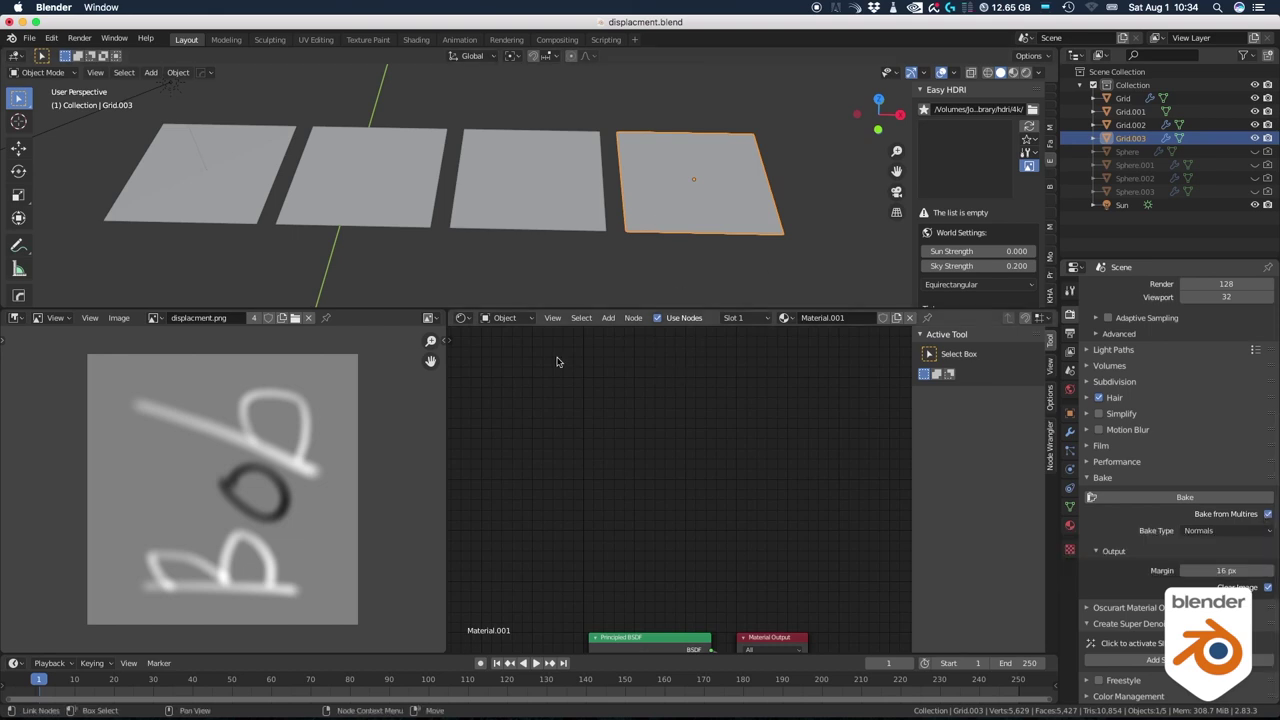
Add two Image Texture nodes side by side above the Principled BSDF in Material.001.
key("shift+a")
type("im")
key("Return")
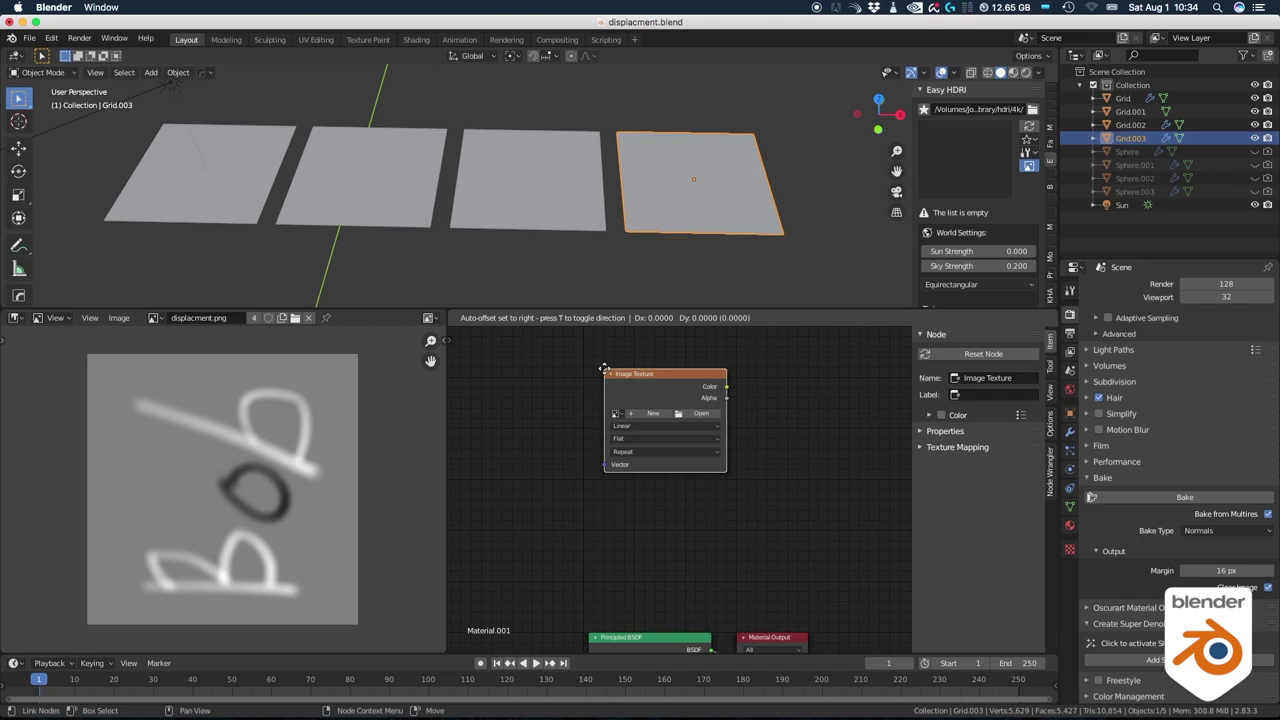
left_click(548, 368)
key("shift+a")
type("im")
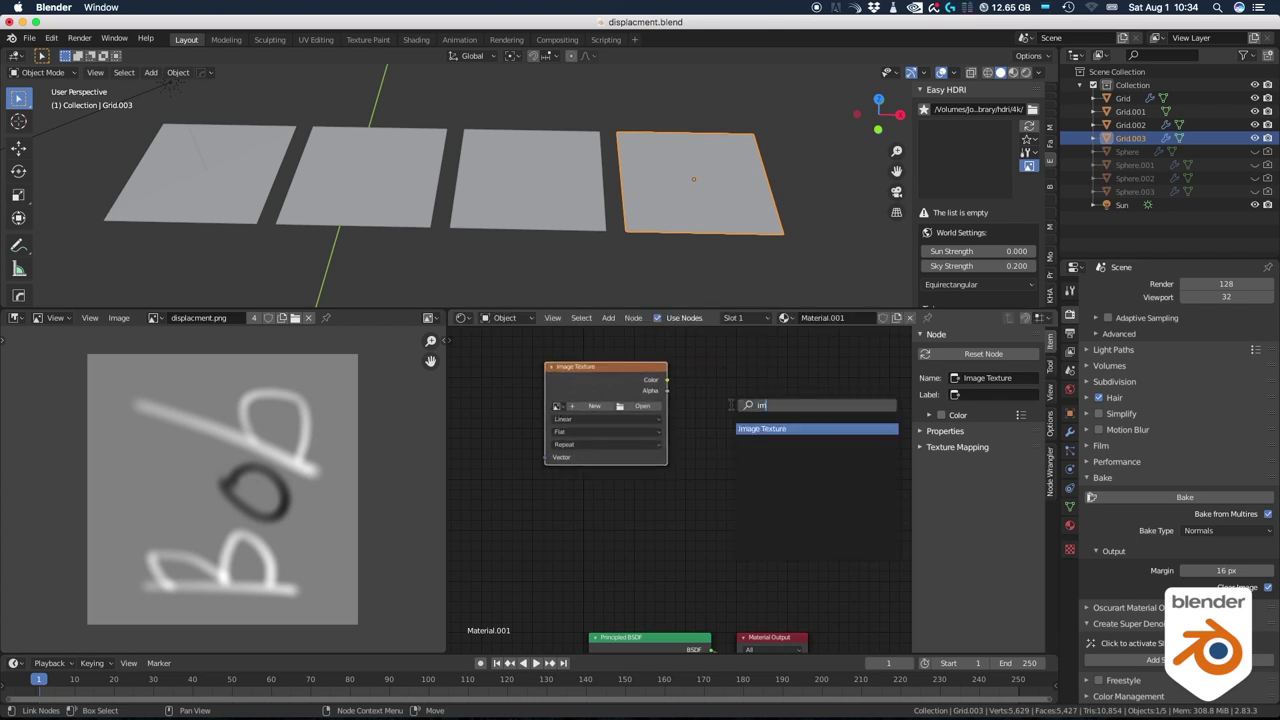
key("Return")
left_click(715, 368)
Create a 2048 by 2048 px image named newDisp in the first Image Texture node, with Alpha off and 32 bit Float on.
left_click(594, 405)
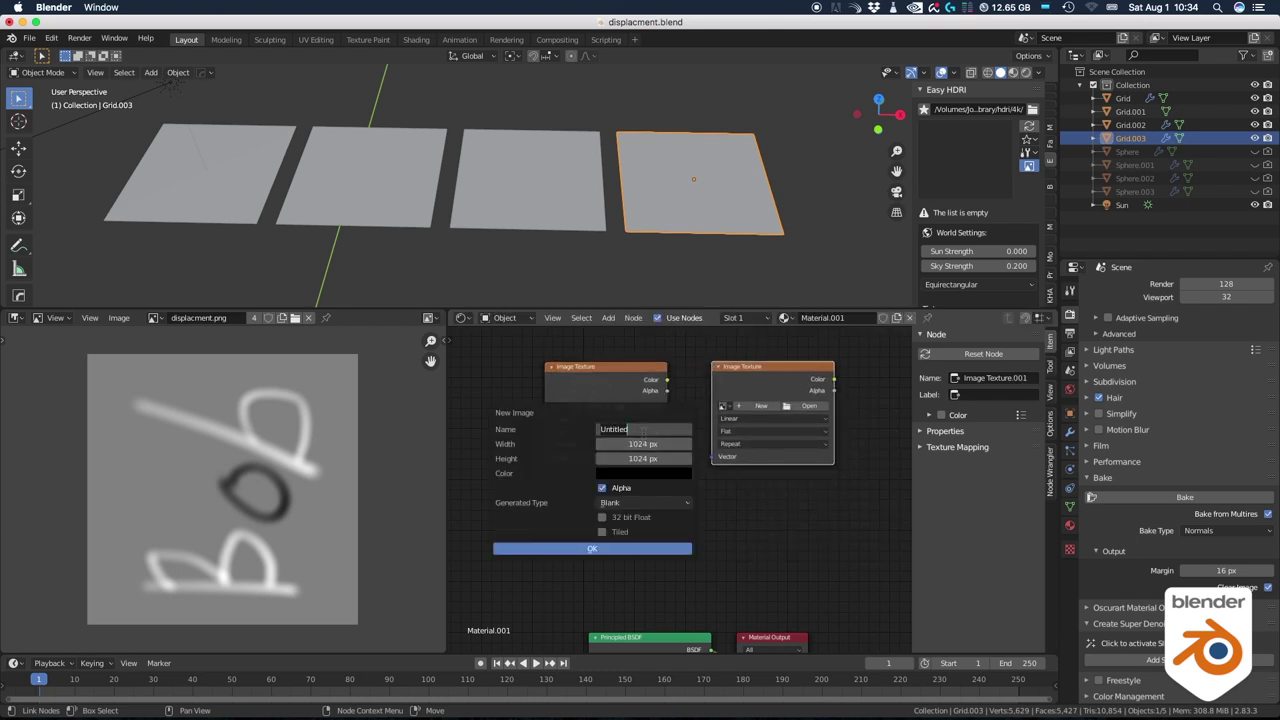
type("newDisp")
key("Tab")
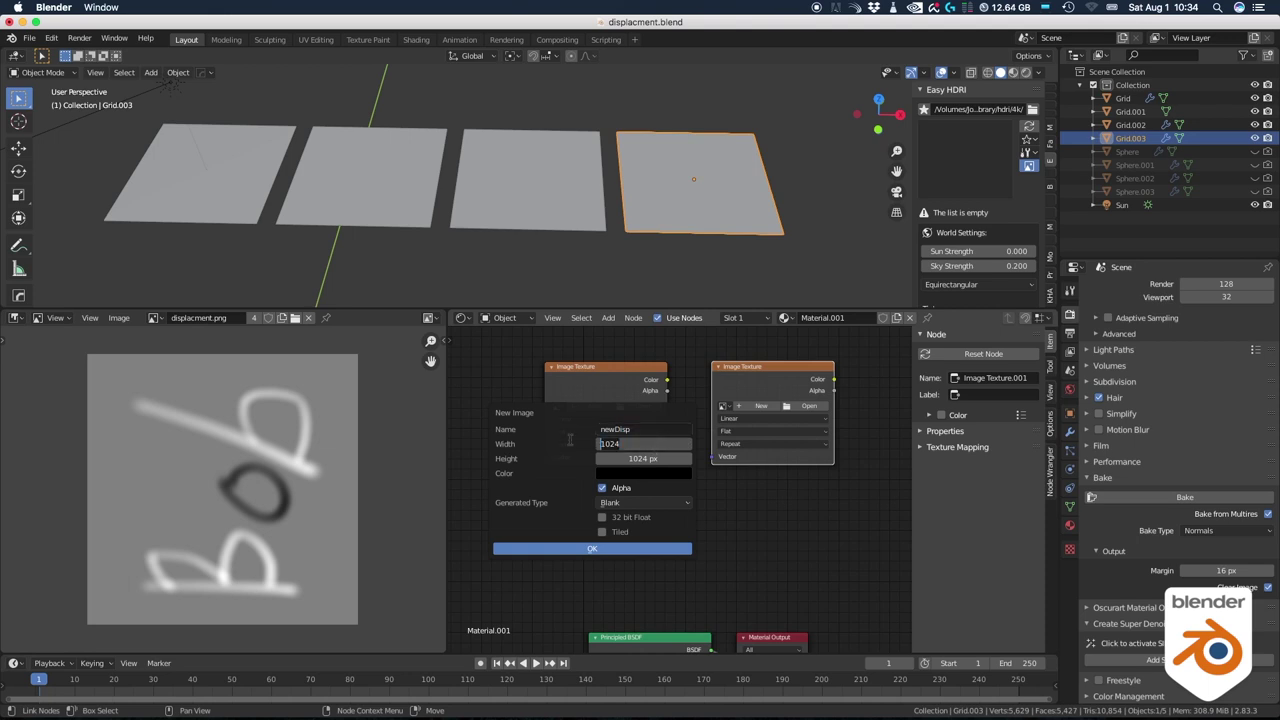
type("2048")
key("Tab")
type("2048")
key("Tab")
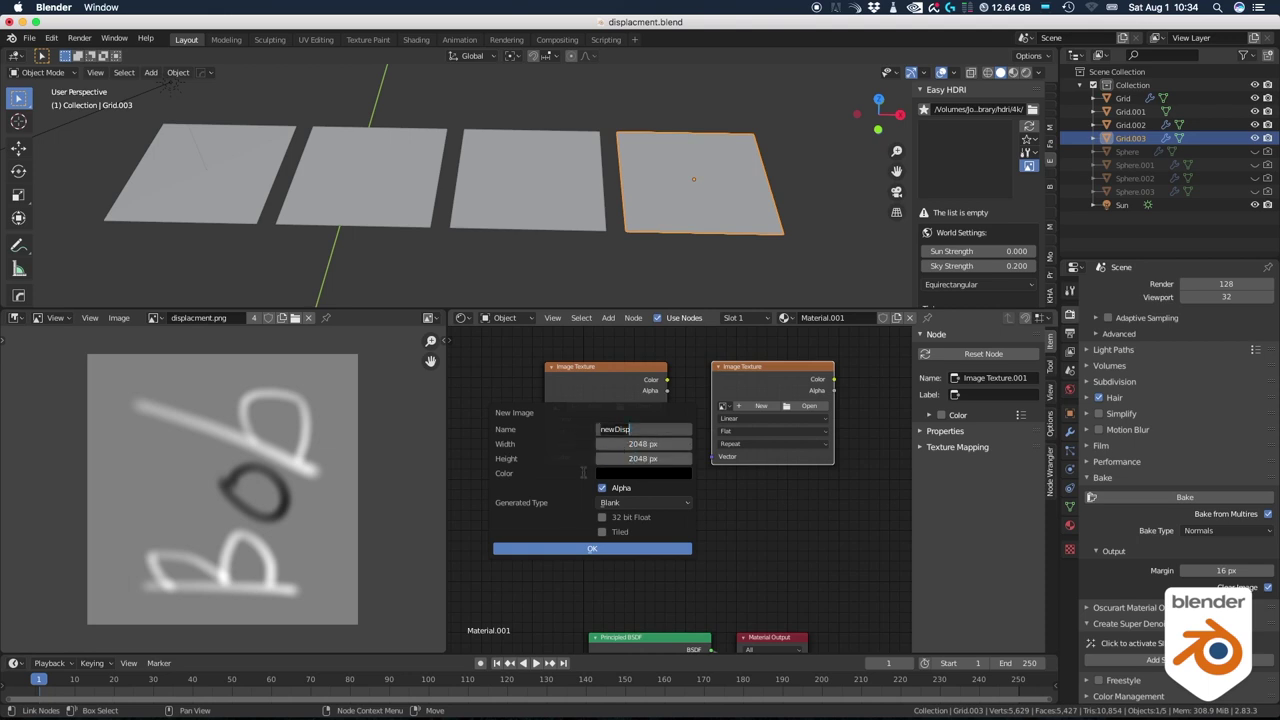
left_click(603, 488)
left_click(603, 517)
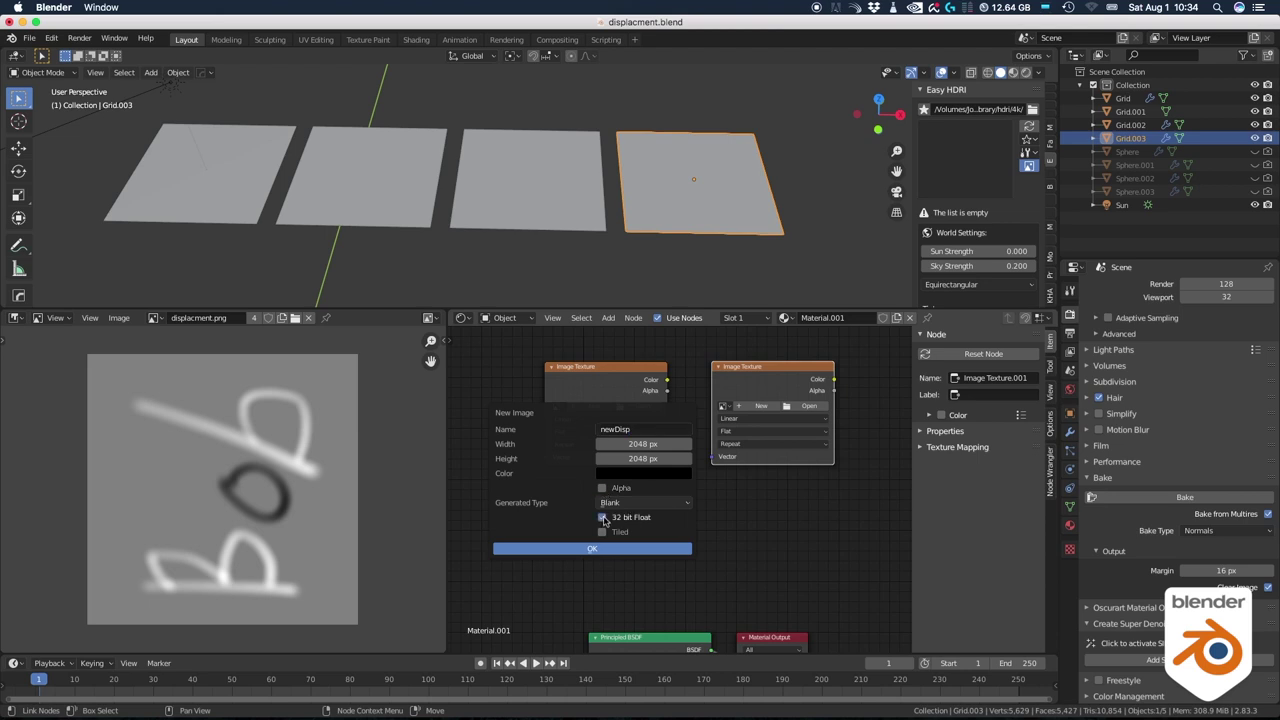
left_click(618, 550)
Create a new image named newNormal in the second Image Texture node, keeping the 2048 px size and 32 bit Float.
left_click(762, 406)
left_click(811, 428)
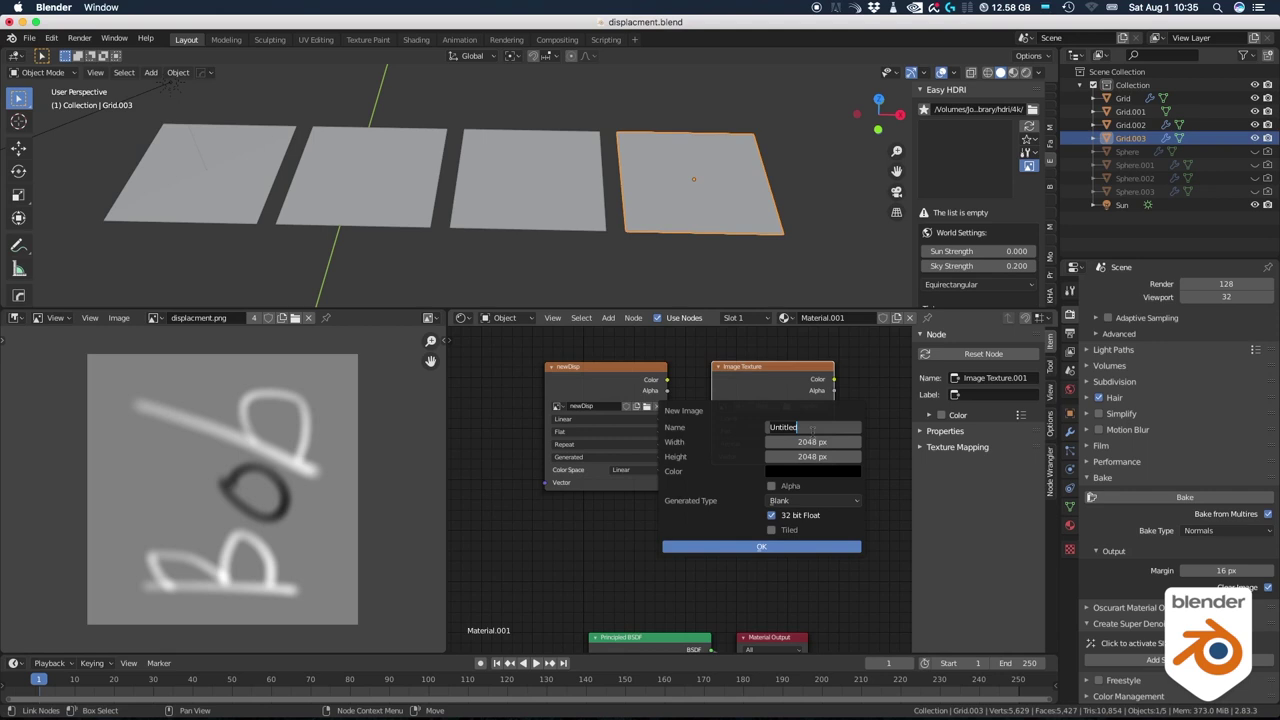
type("newNormal")
key("Tab")
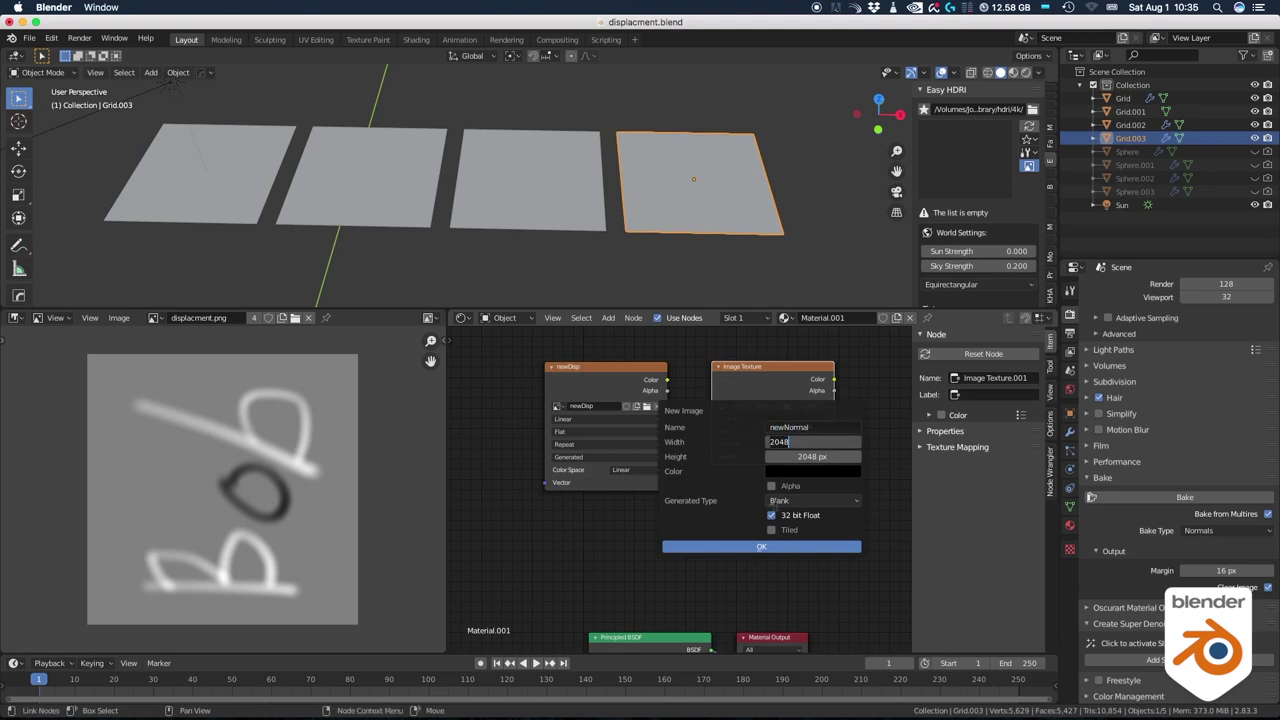
left_click(762, 546)
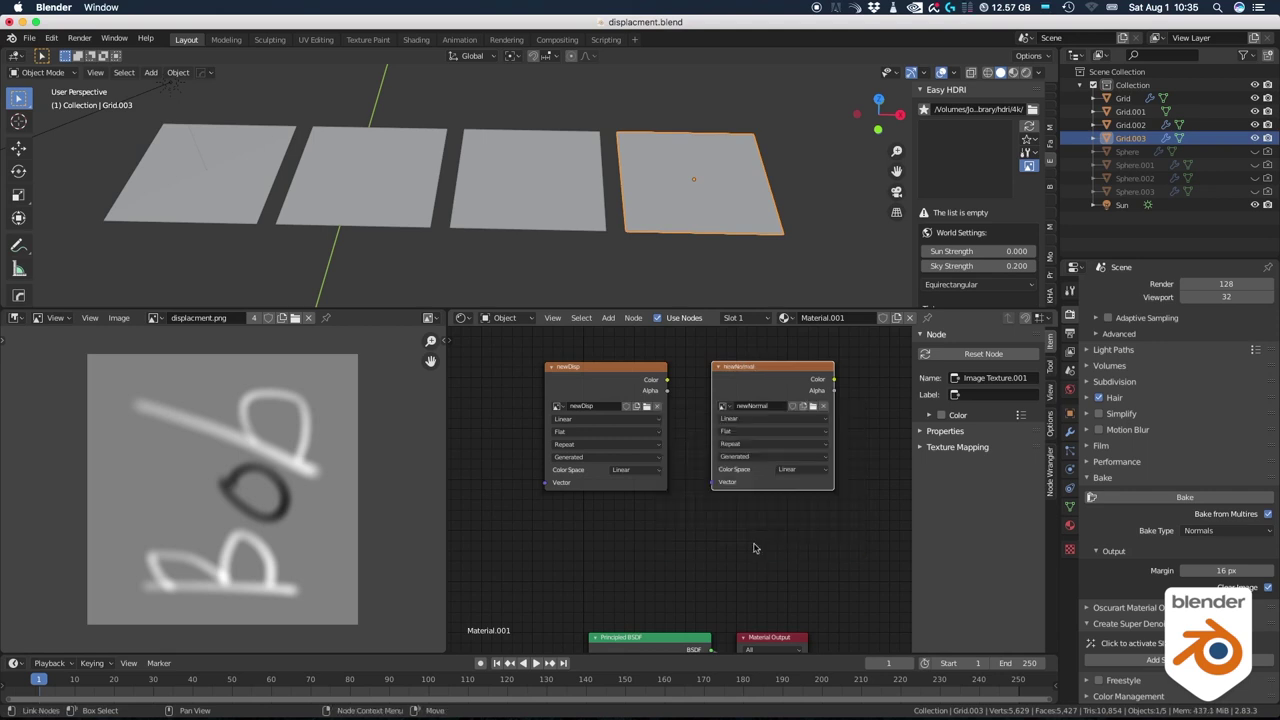
Make the newDisp node the active bake target, set the Bake Type to Displacement, and bake from Multires.
left_click(598, 375)
key("ctrl+z")
left_click(599, 374)
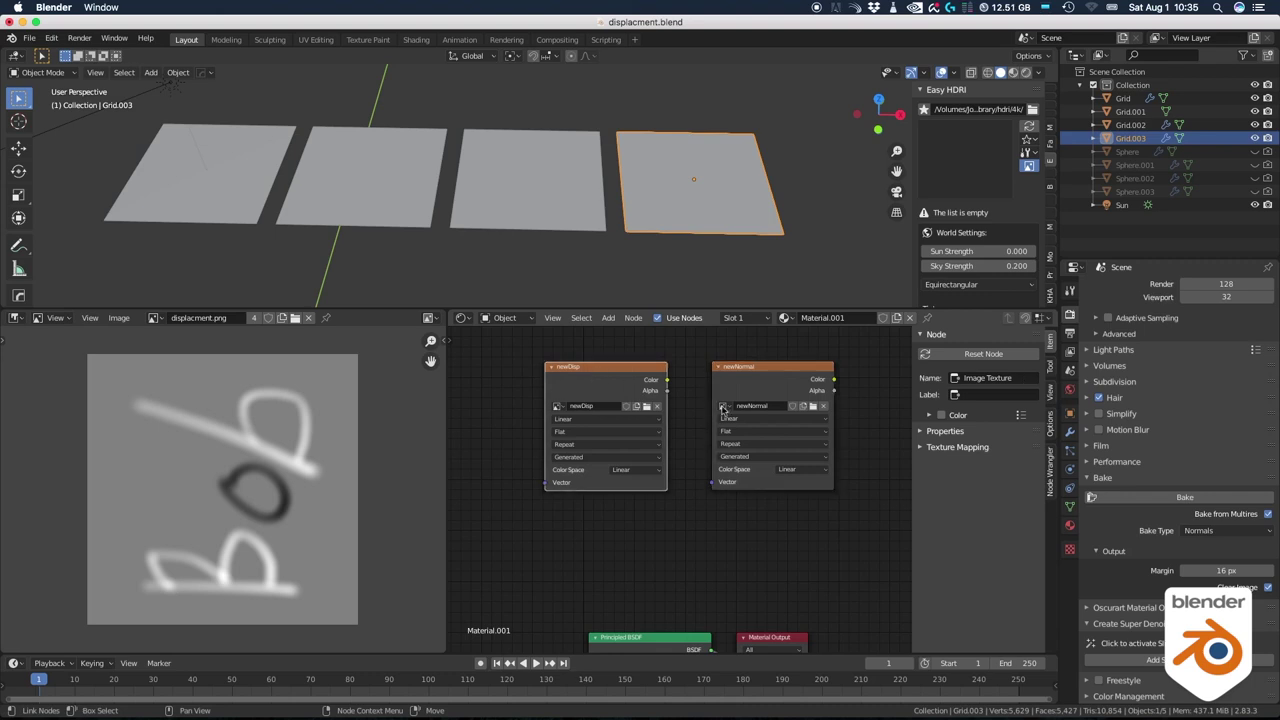
left_click(1210, 530)
left_click(1206, 561)
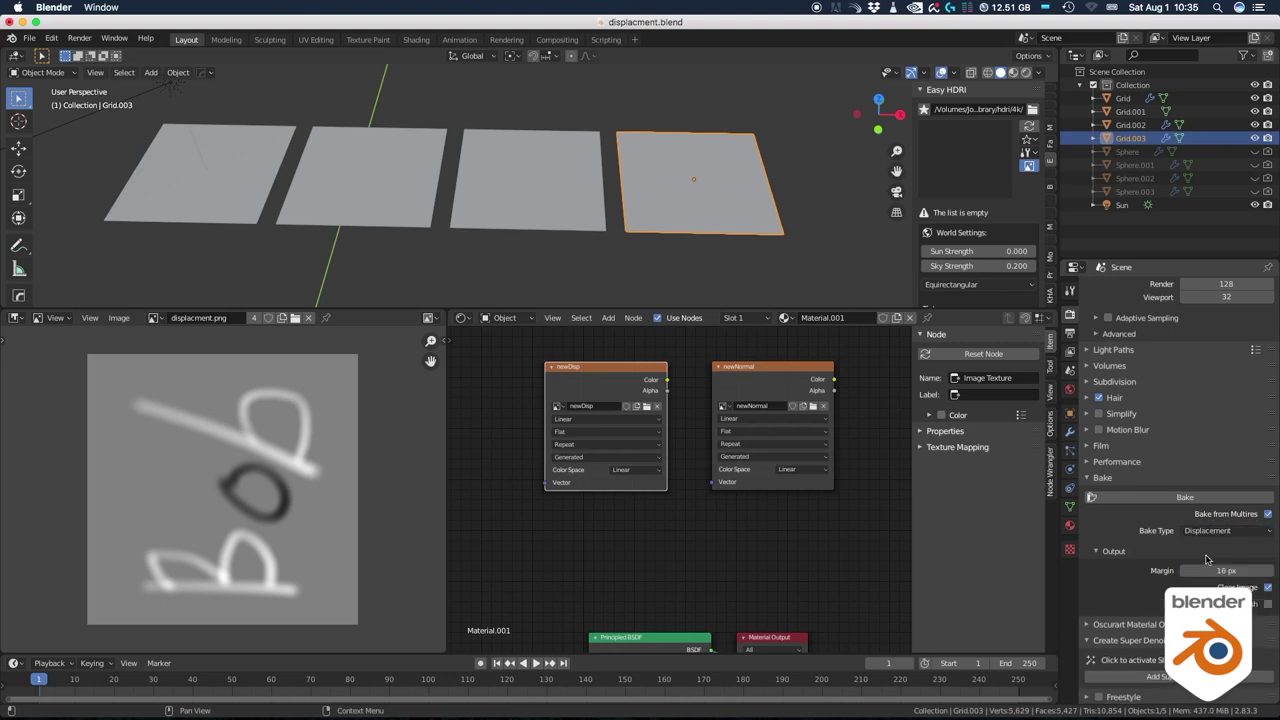
left_click(1157, 498)
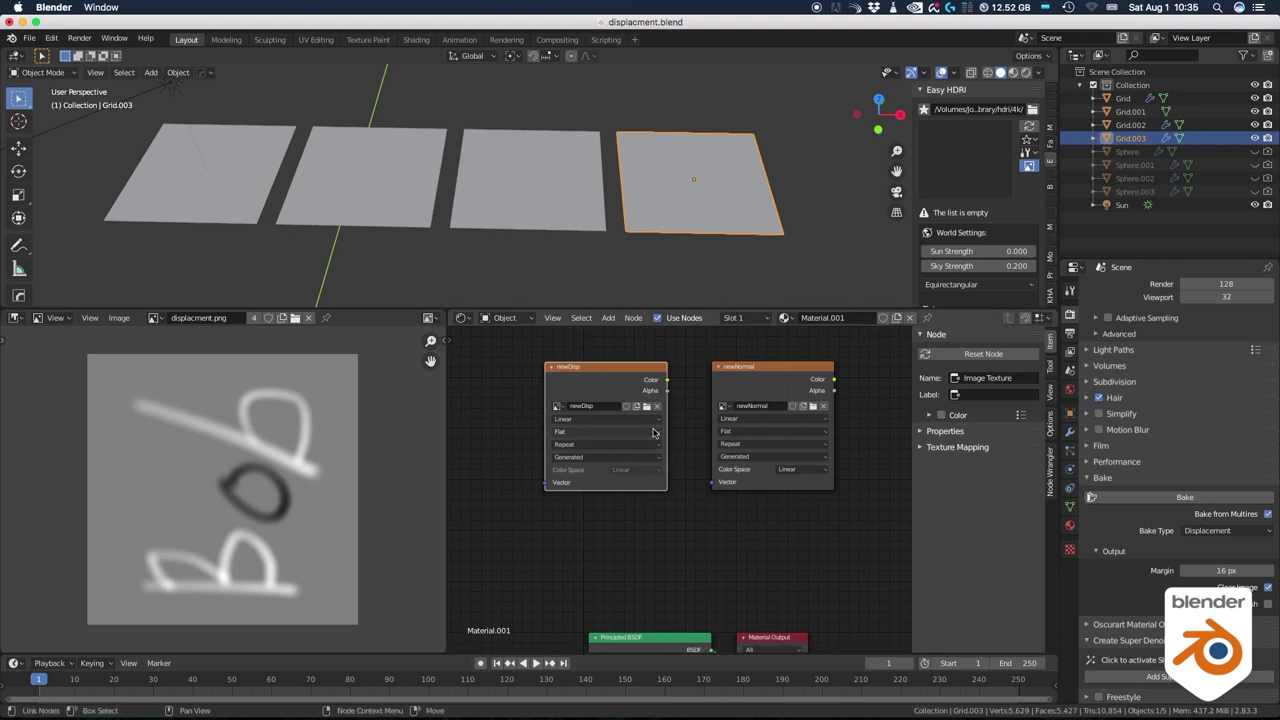
Display the baked newDisp image in the image editor and save it to disk in OpenEXR format.
left_click(155, 317)
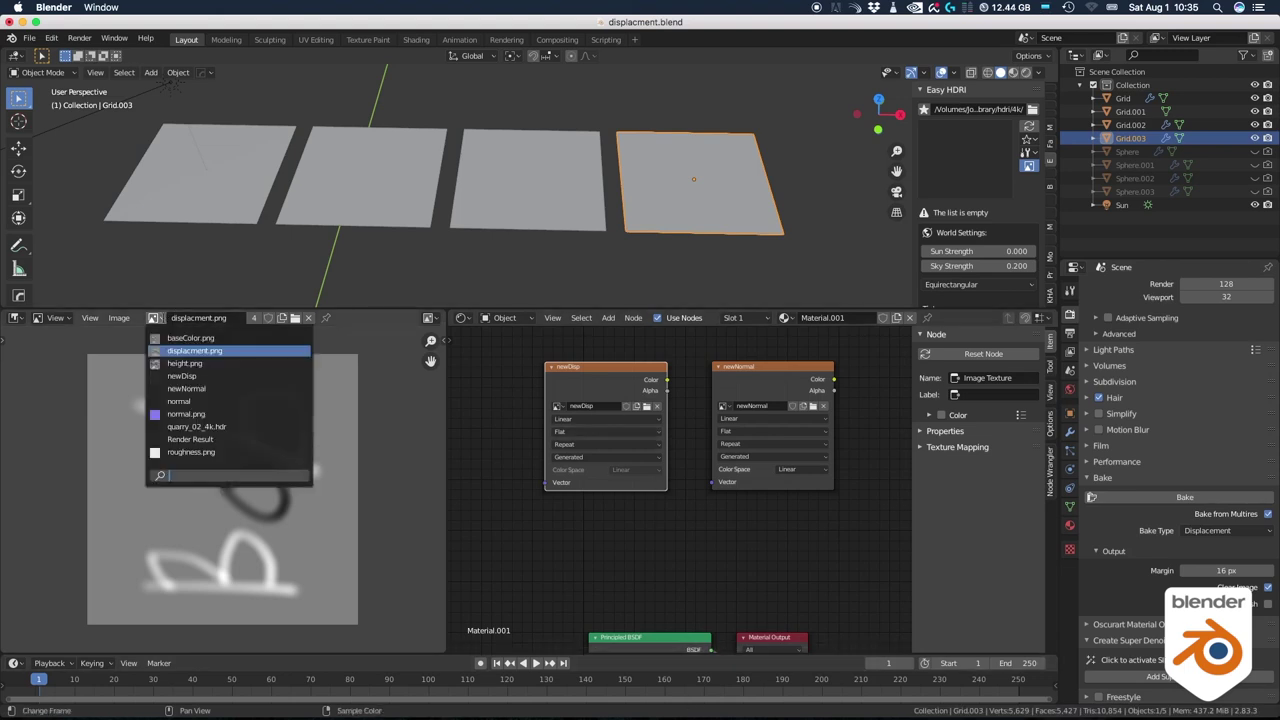
left_click(199, 376)
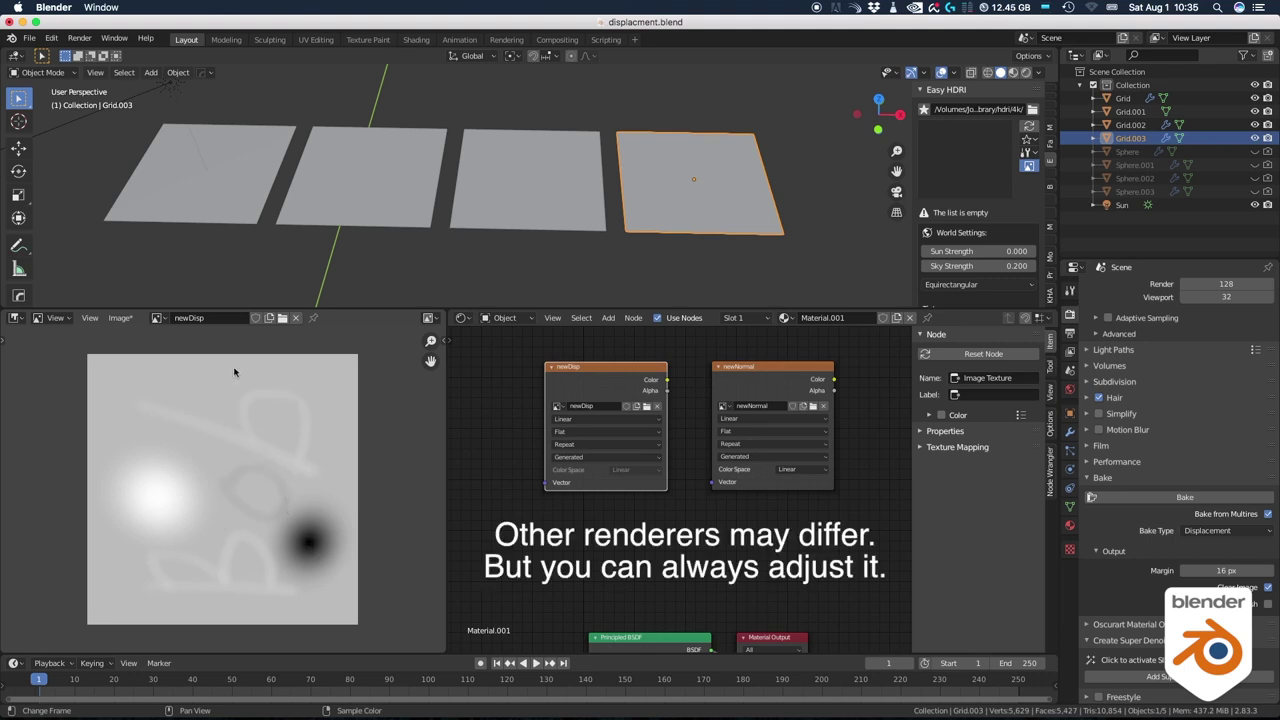
left_click(120, 318)
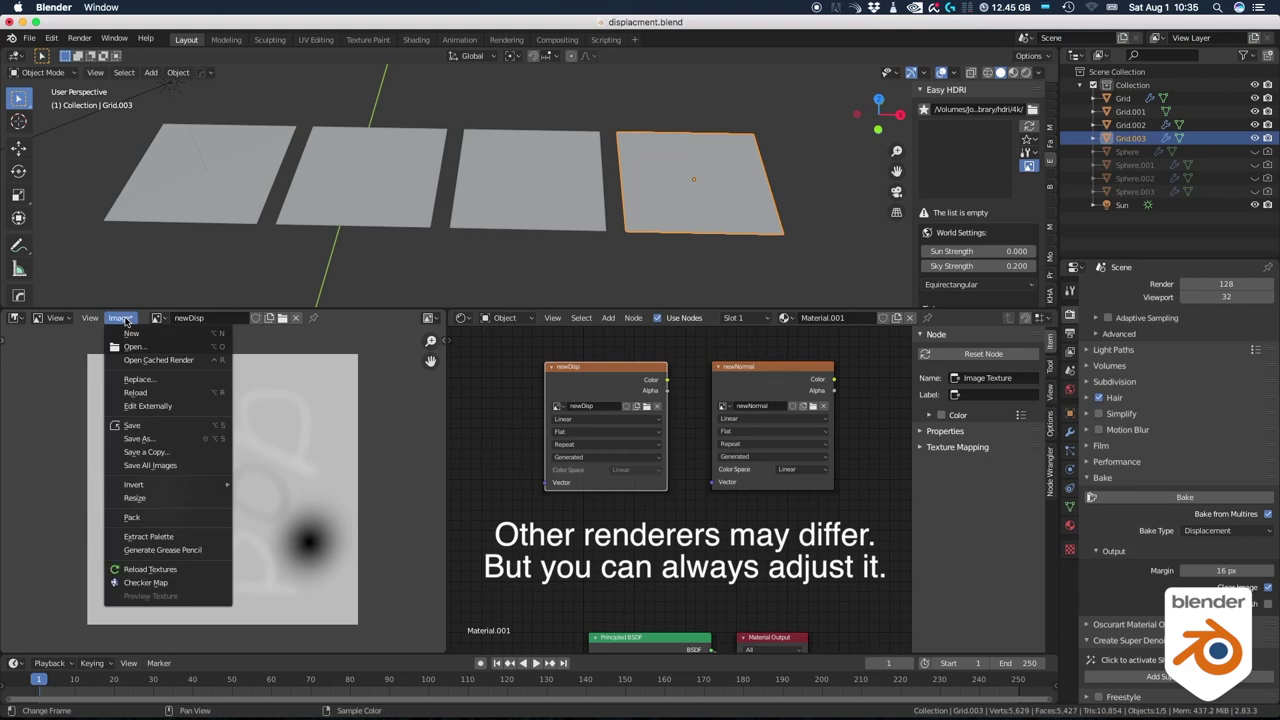
left_click(134, 441)
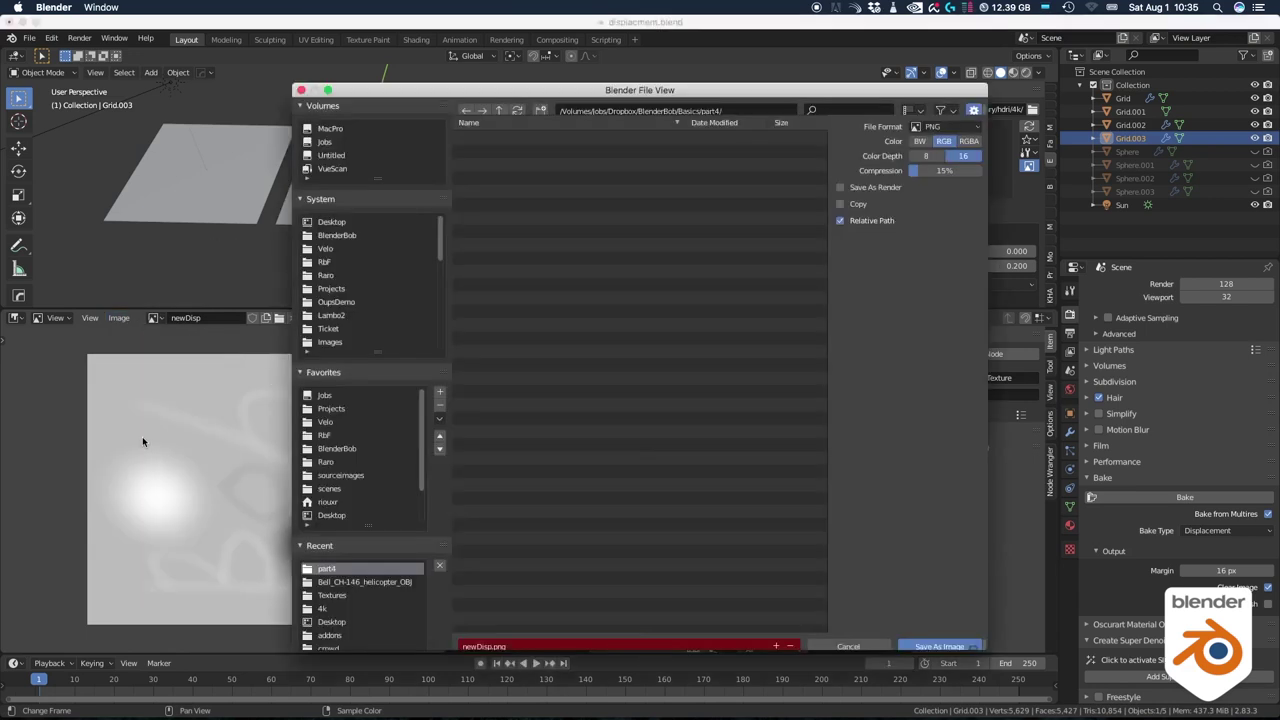
left_click(946, 138)
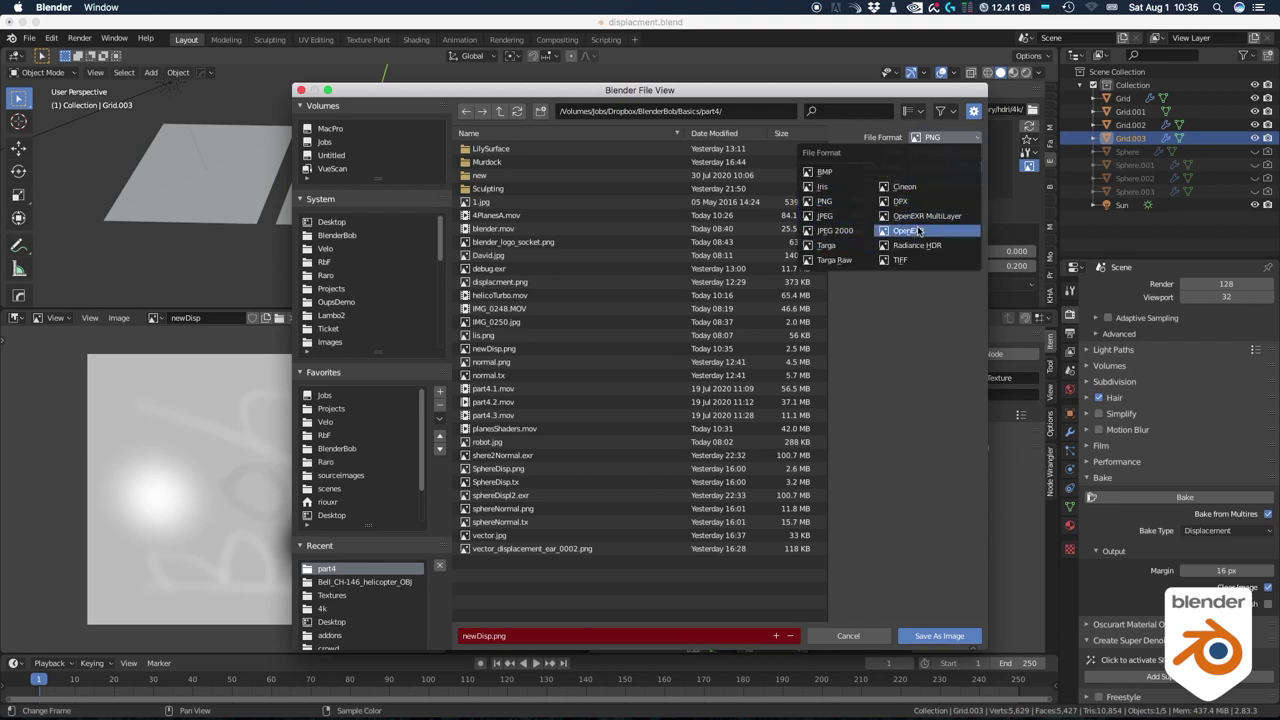
left_click(908, 230)
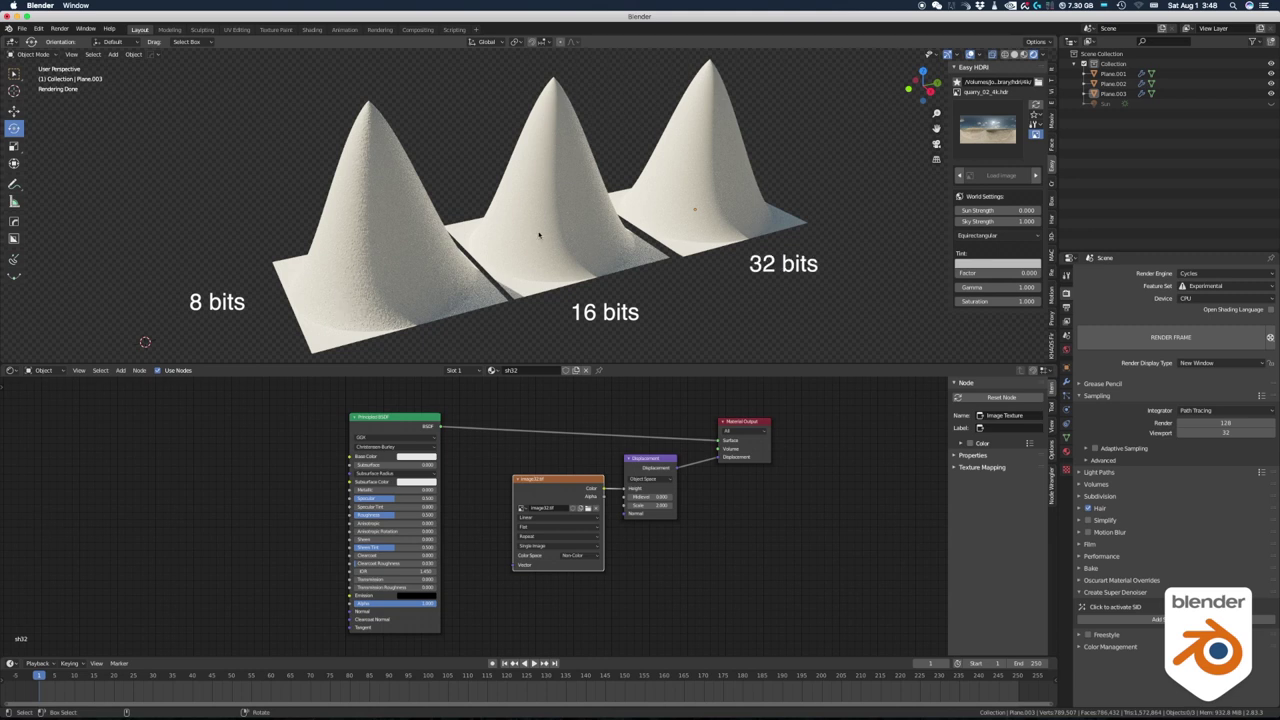
Set the displacement image's Color Space to sRGB on the 32-bit plane and on the 8-bit plane.
left_click(578, 556)
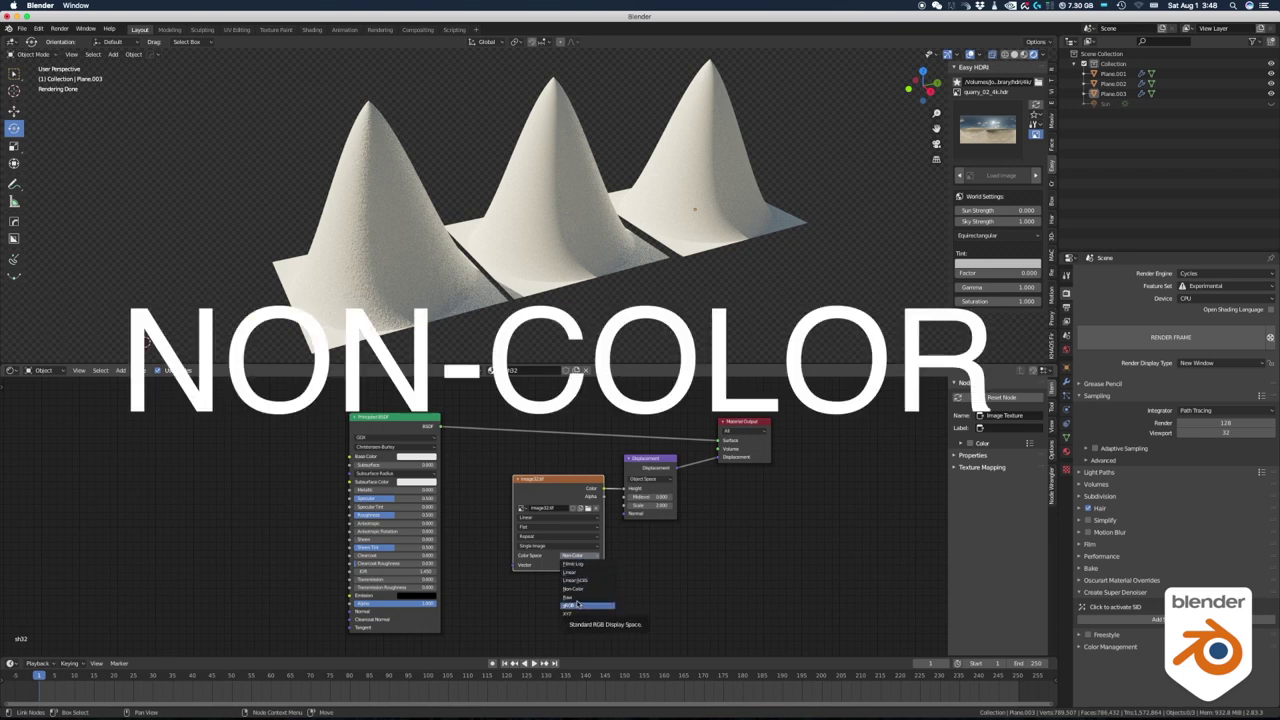
left_click(576, 606)
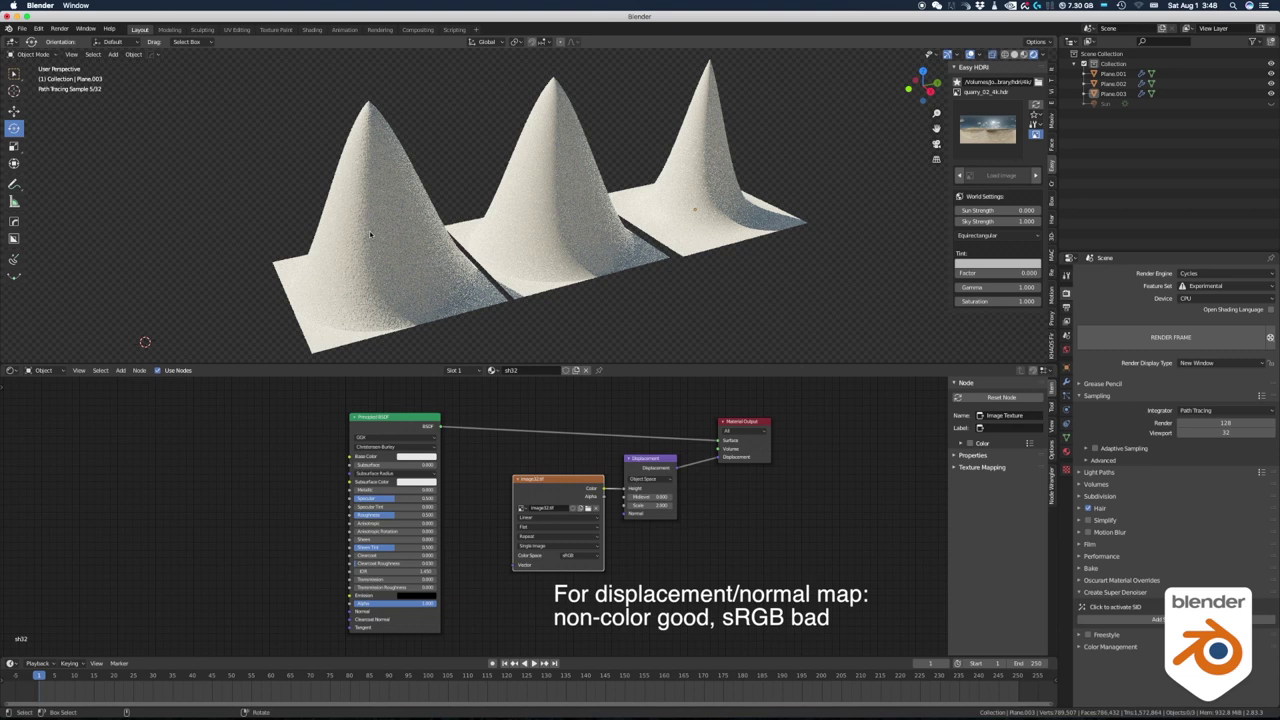
left_click(375, 338)
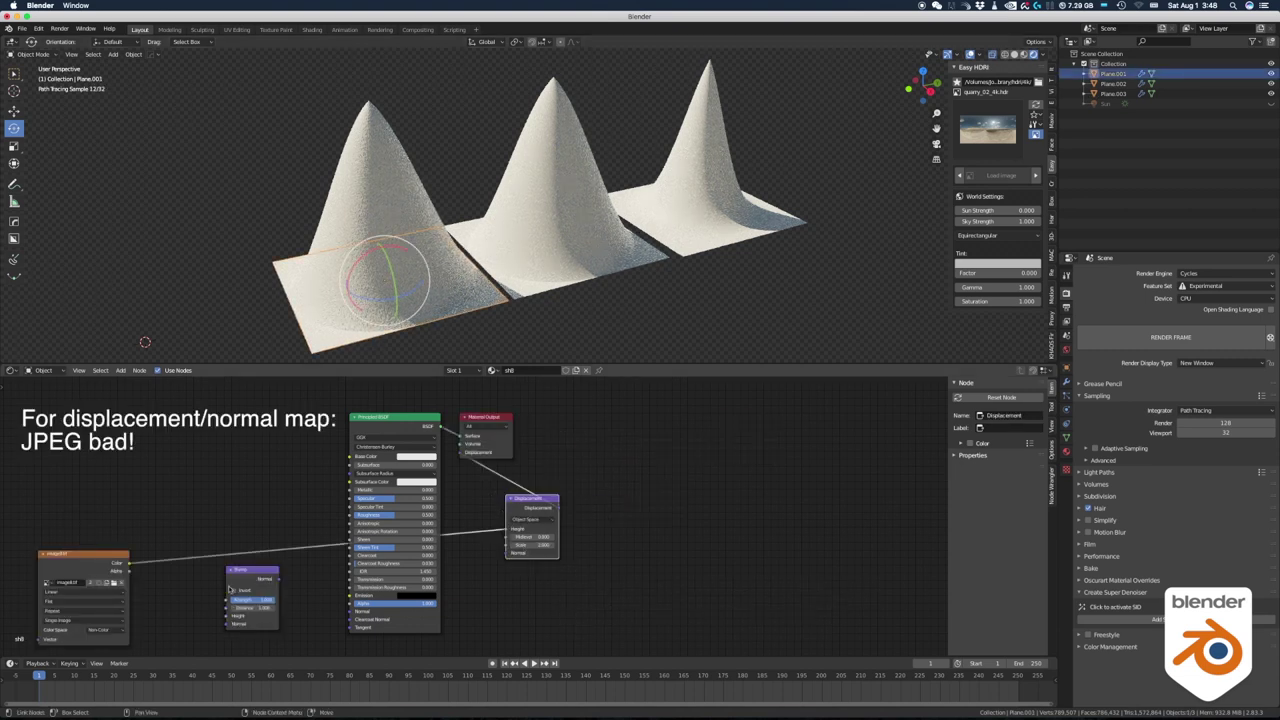
left_click(99, 630)
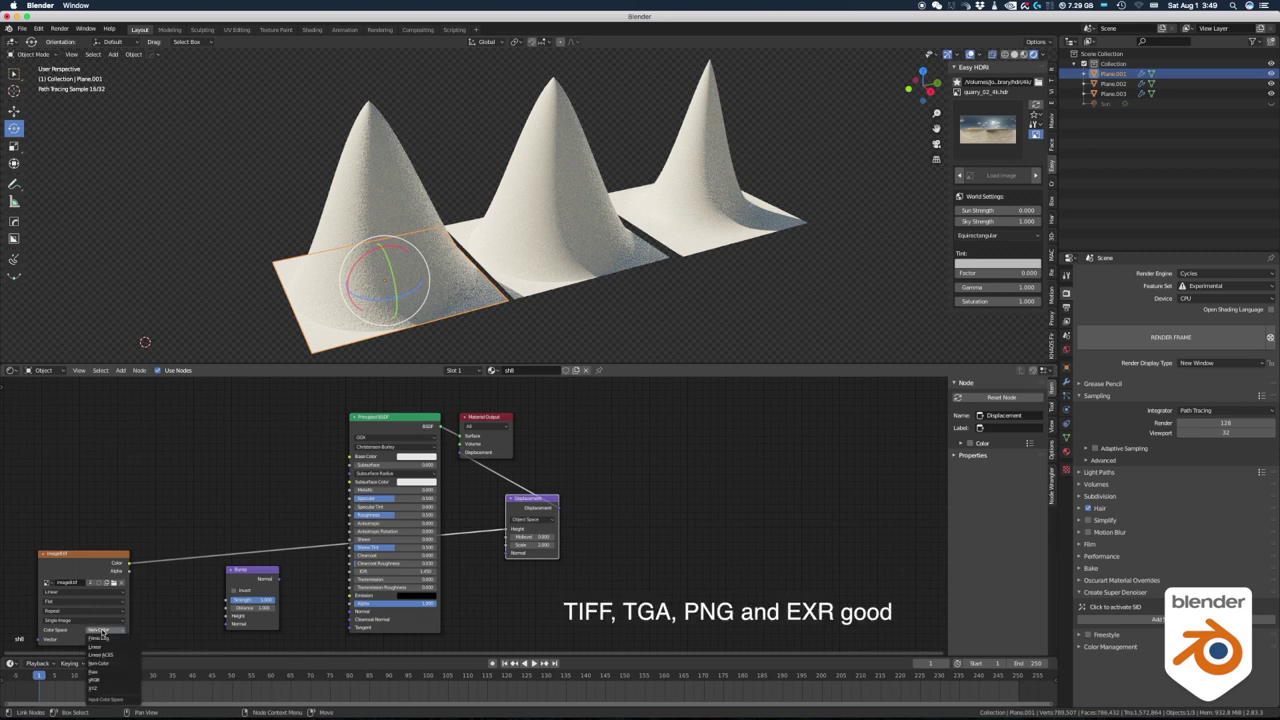
left_click(104, 681)
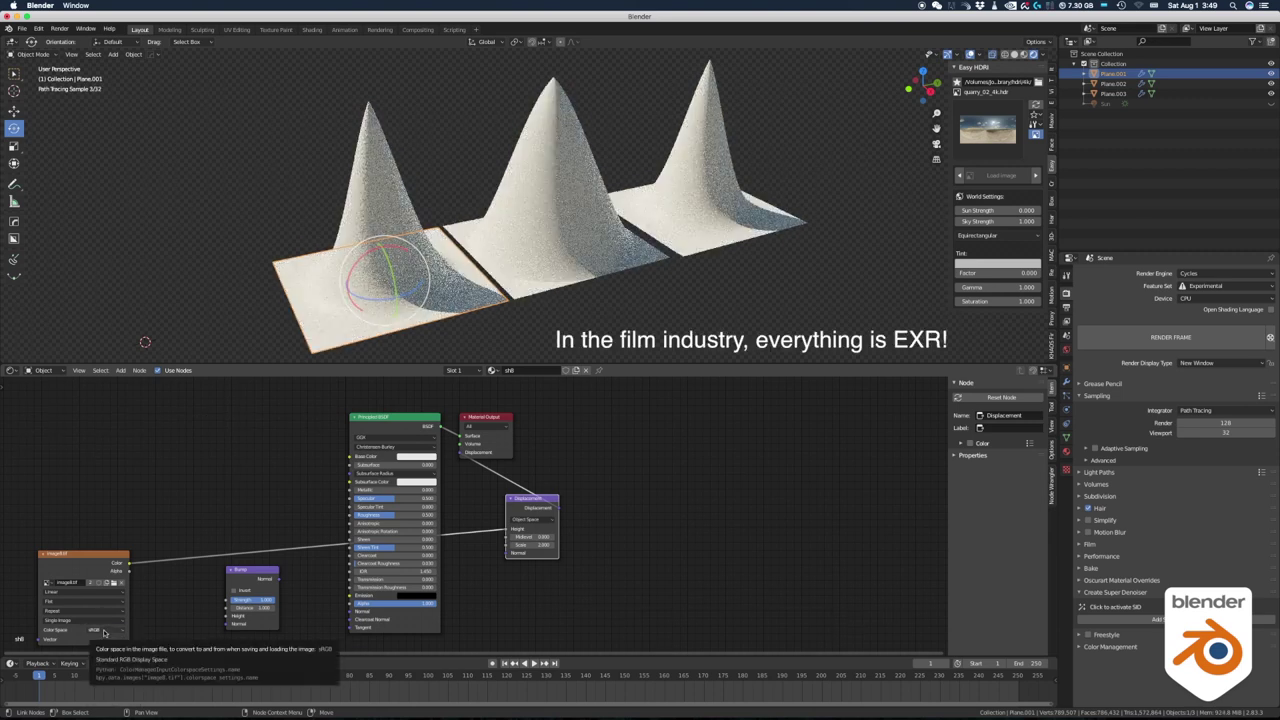
left_click(104, 632)
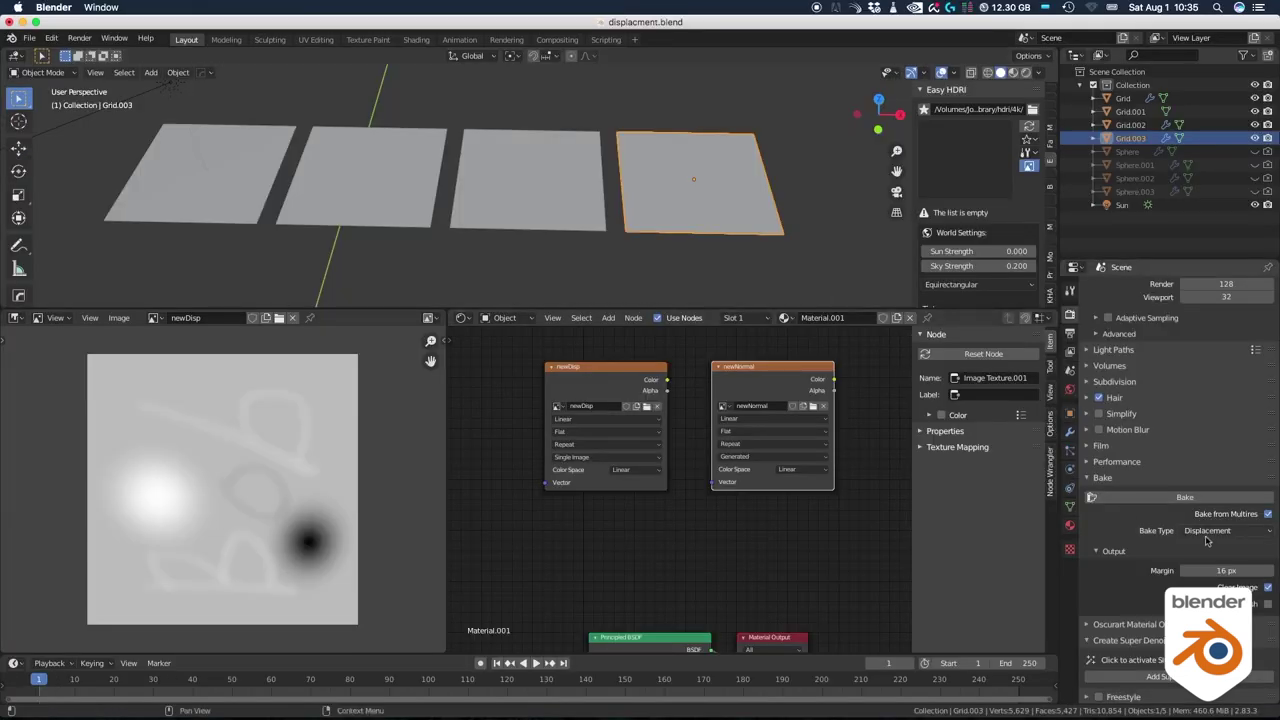
Set the Bake Type to Normals and bake the Multires detail into the newNormal image.
left_click(1207, 541)
left_click(1199, 555)
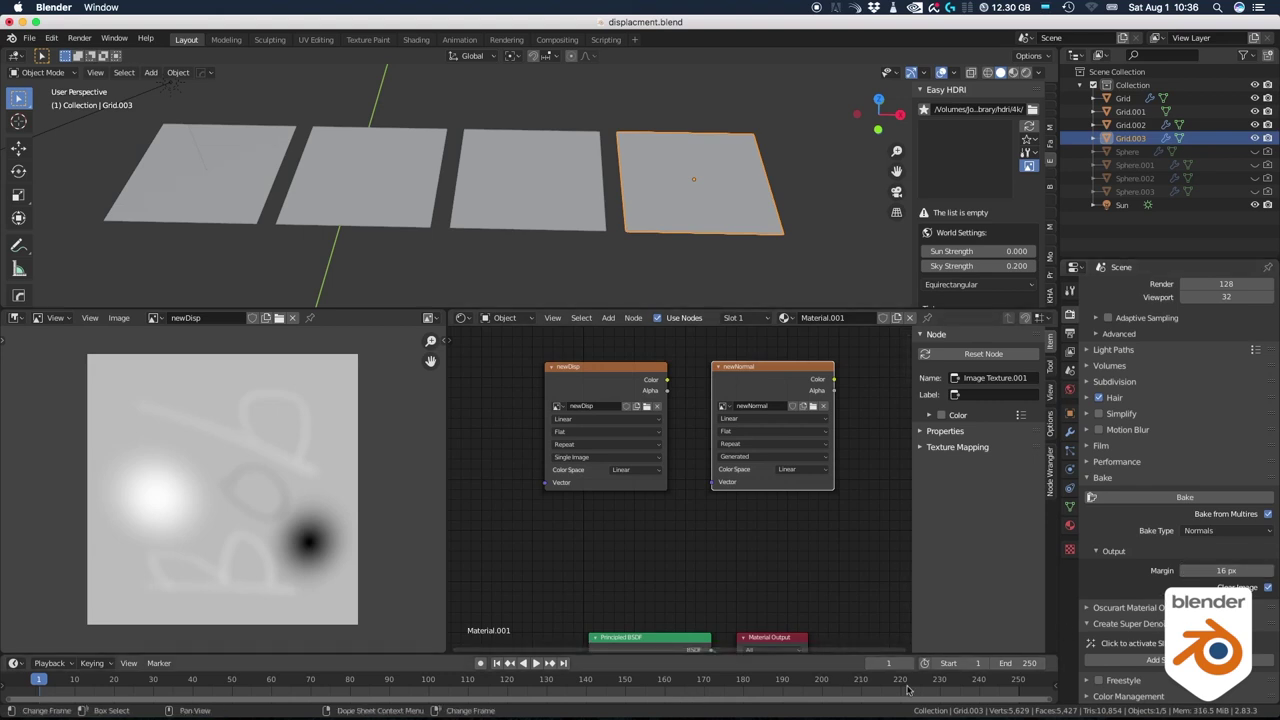
left_click(1199, 497)
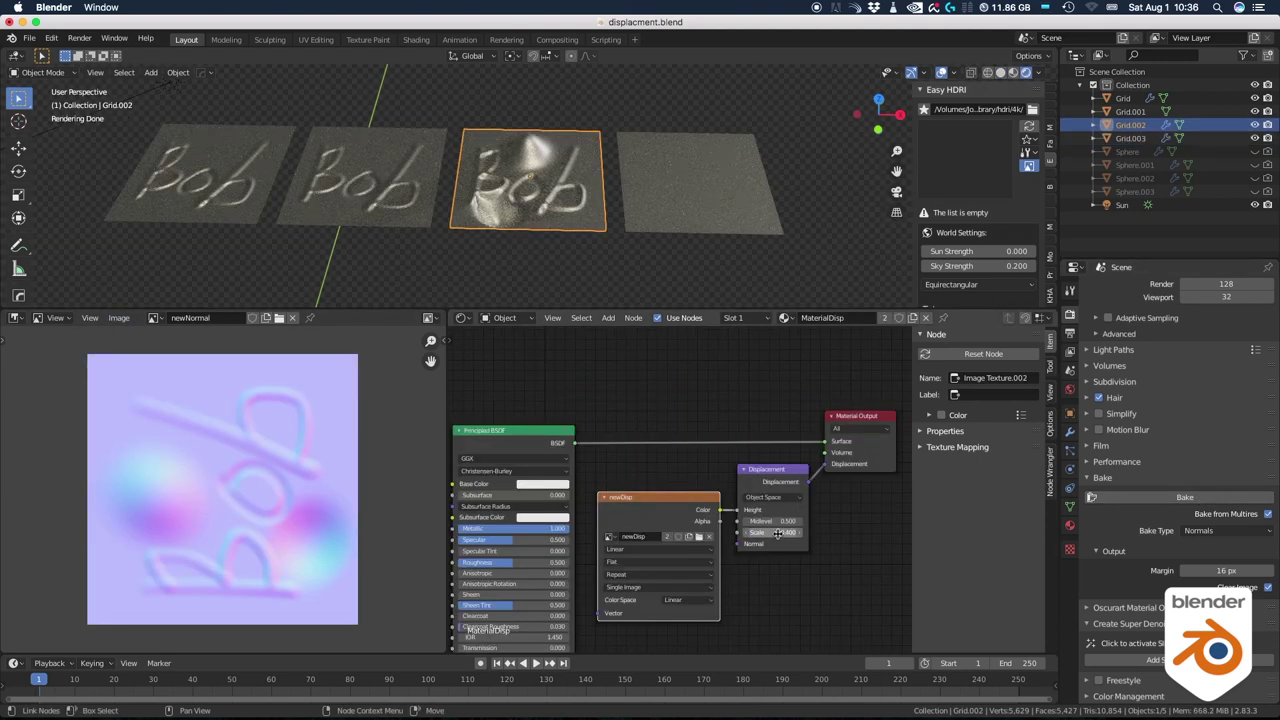
Raise the Multires modifier's Preview level to 6 on the sculpted plane Grid.003.
left_click(692, 195)
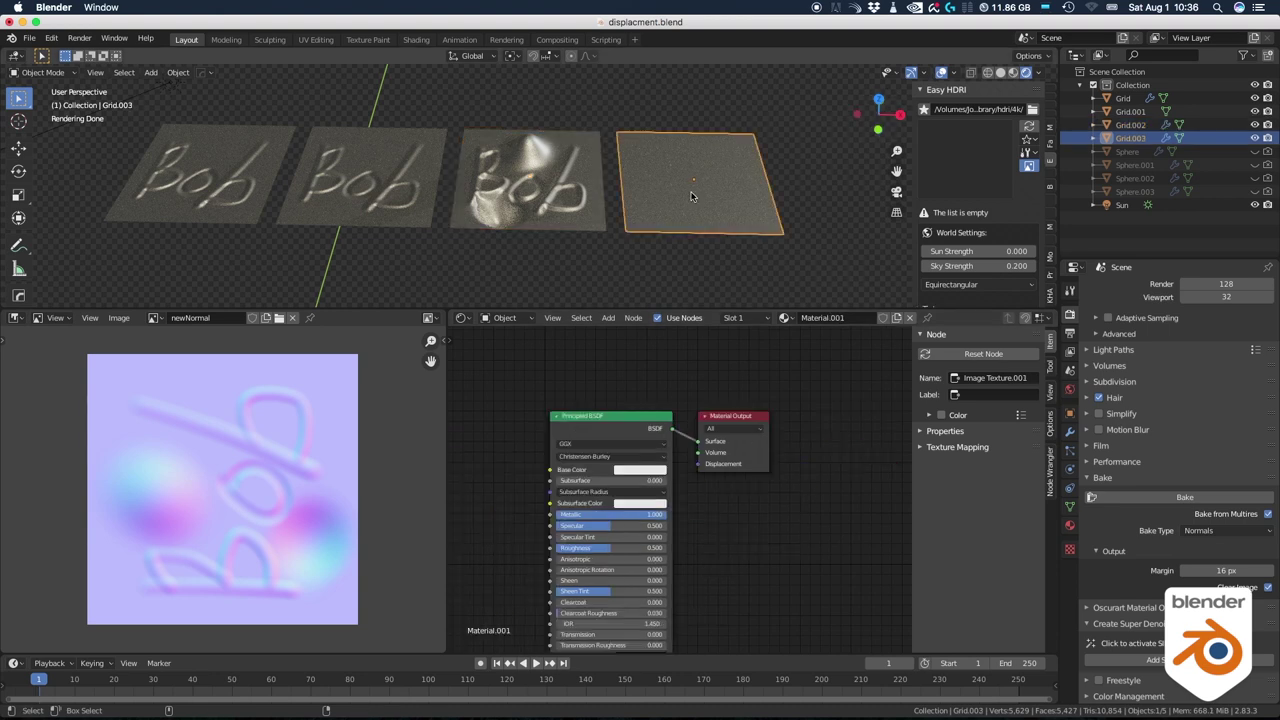
left_click(1071, 432)
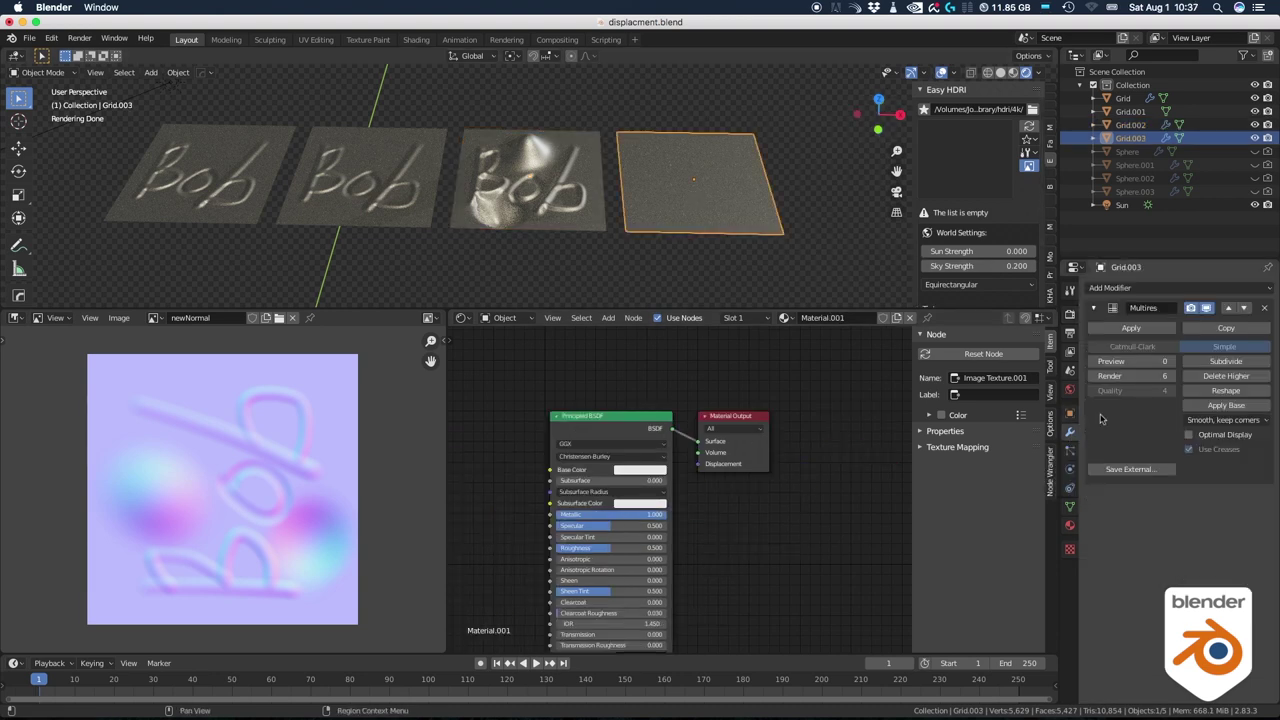
left_click(1150, 361)
key("Return")
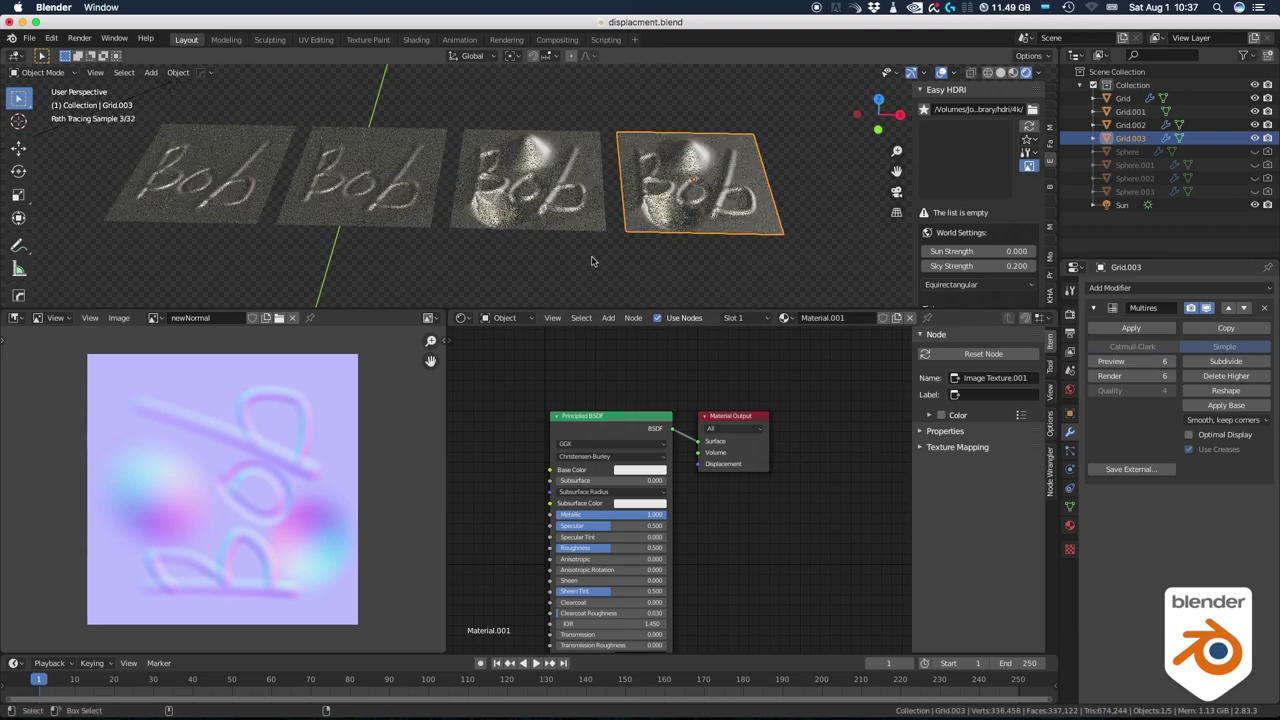
Set the Displacement node's Scale to 0.3 in the MaterialDisp material of Grid.002.
left_click(532, 146)
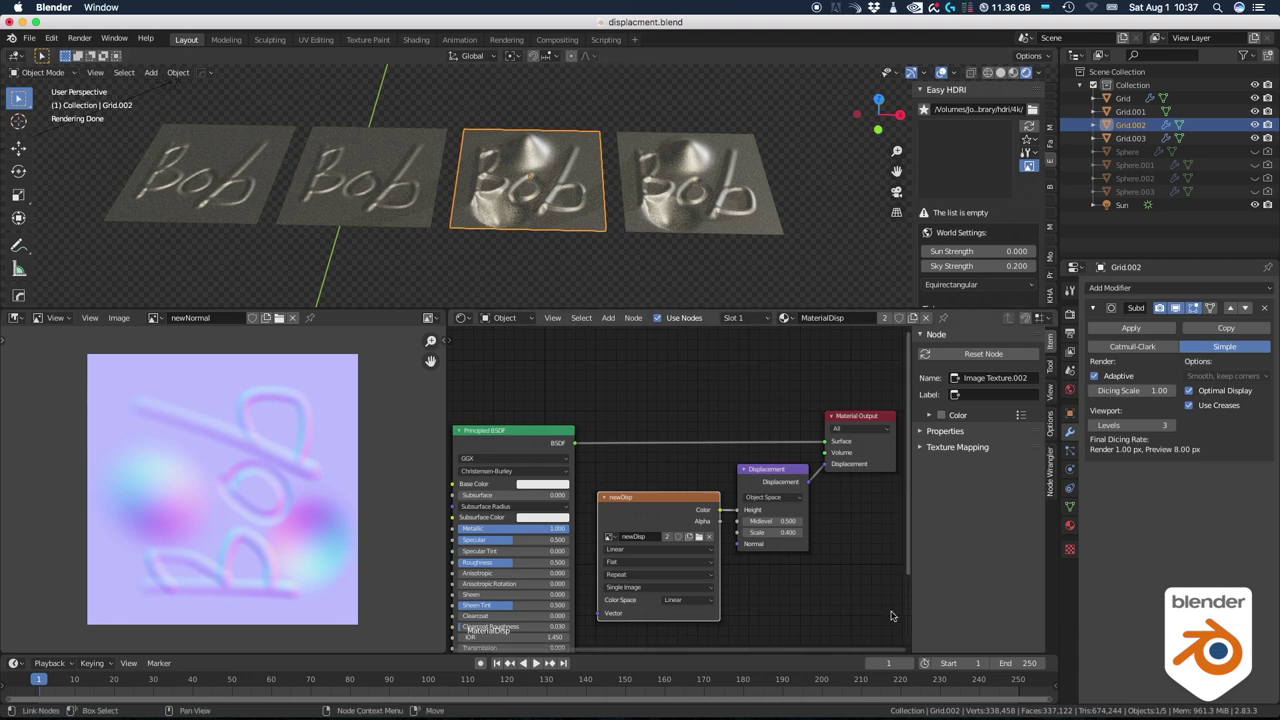
left_click(770, 532)
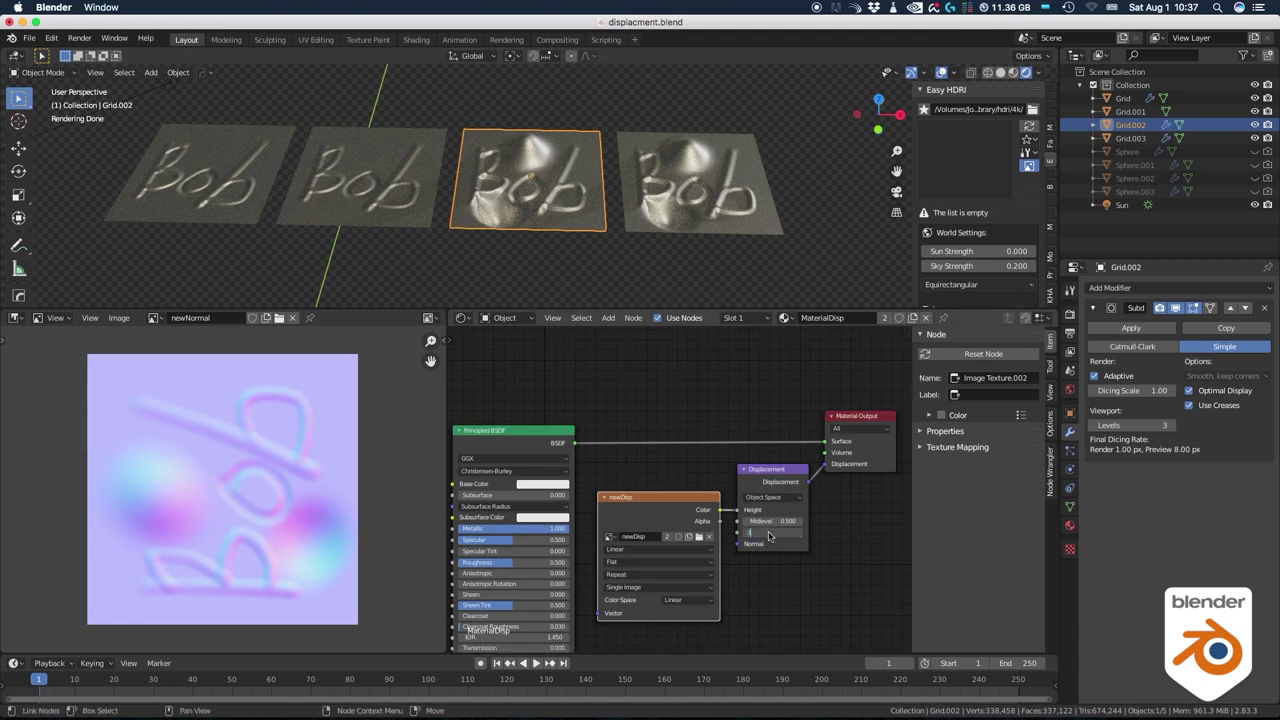
type(".3")
key("Return")
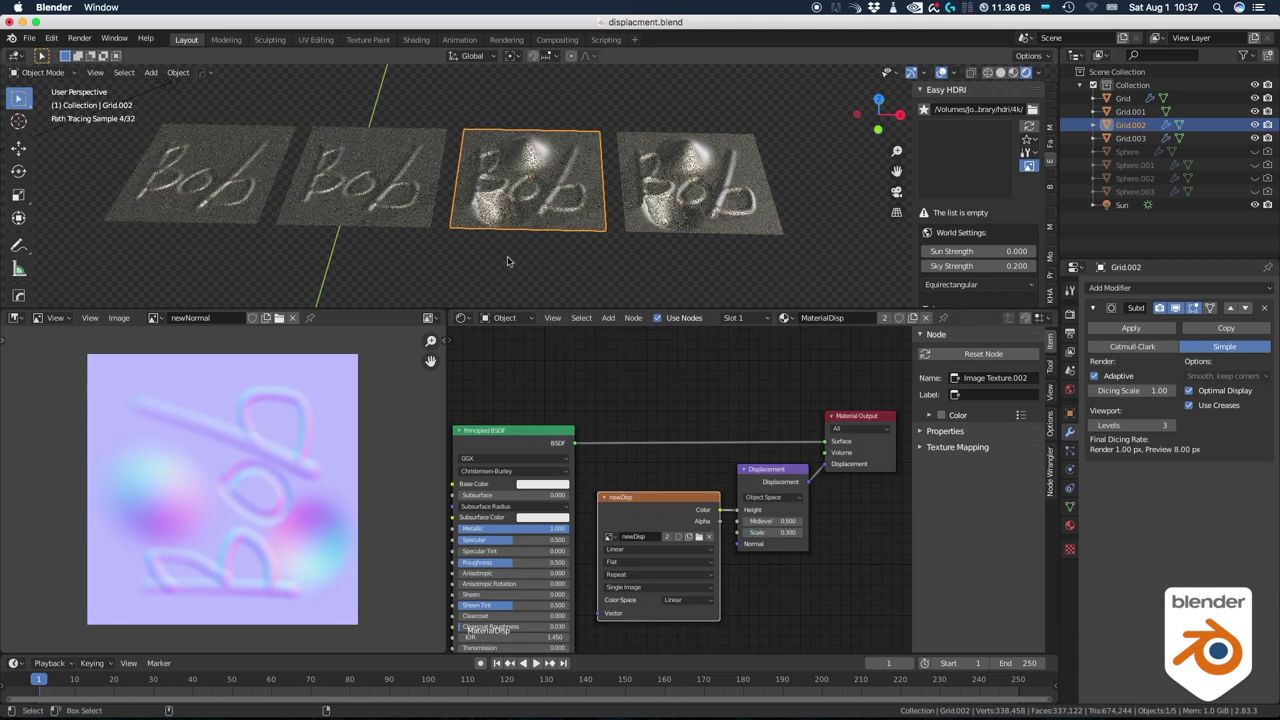
Assign the newNormal image to the Image Texture node feeding the Normal Map of Grid.001.
left_click(358, 181)
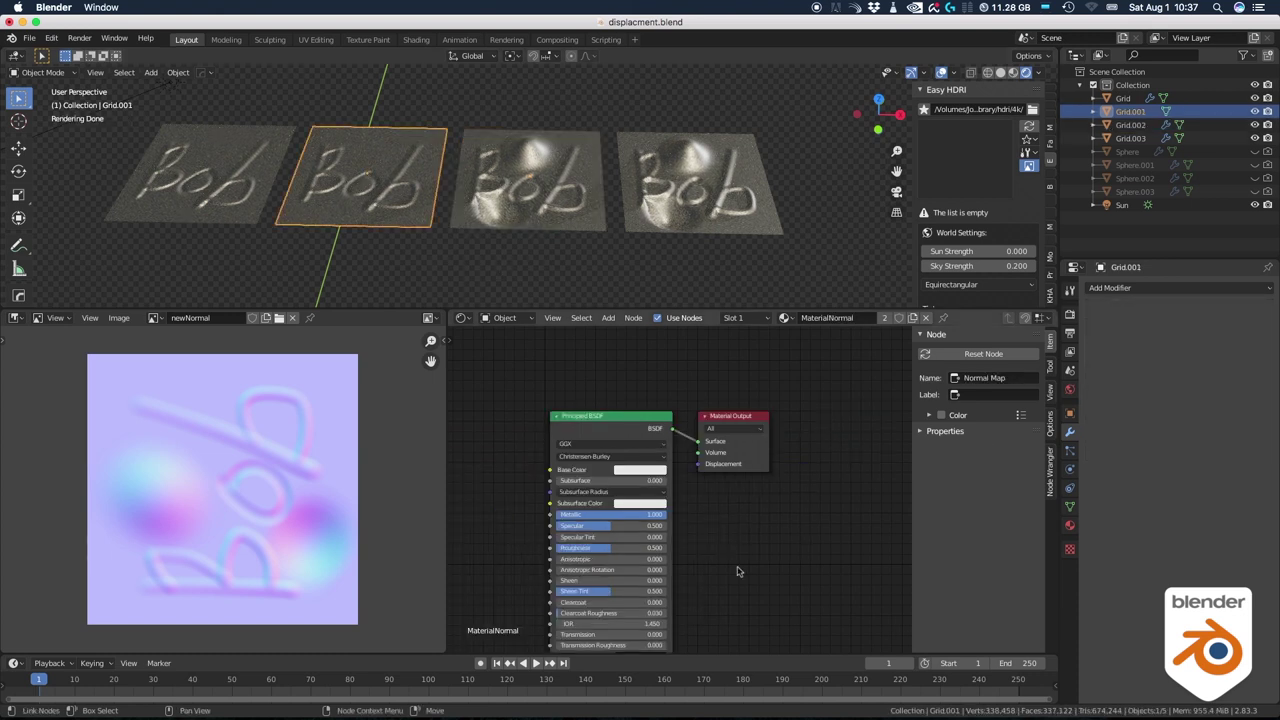
middle_click_drag(493, 499, 712, 628)
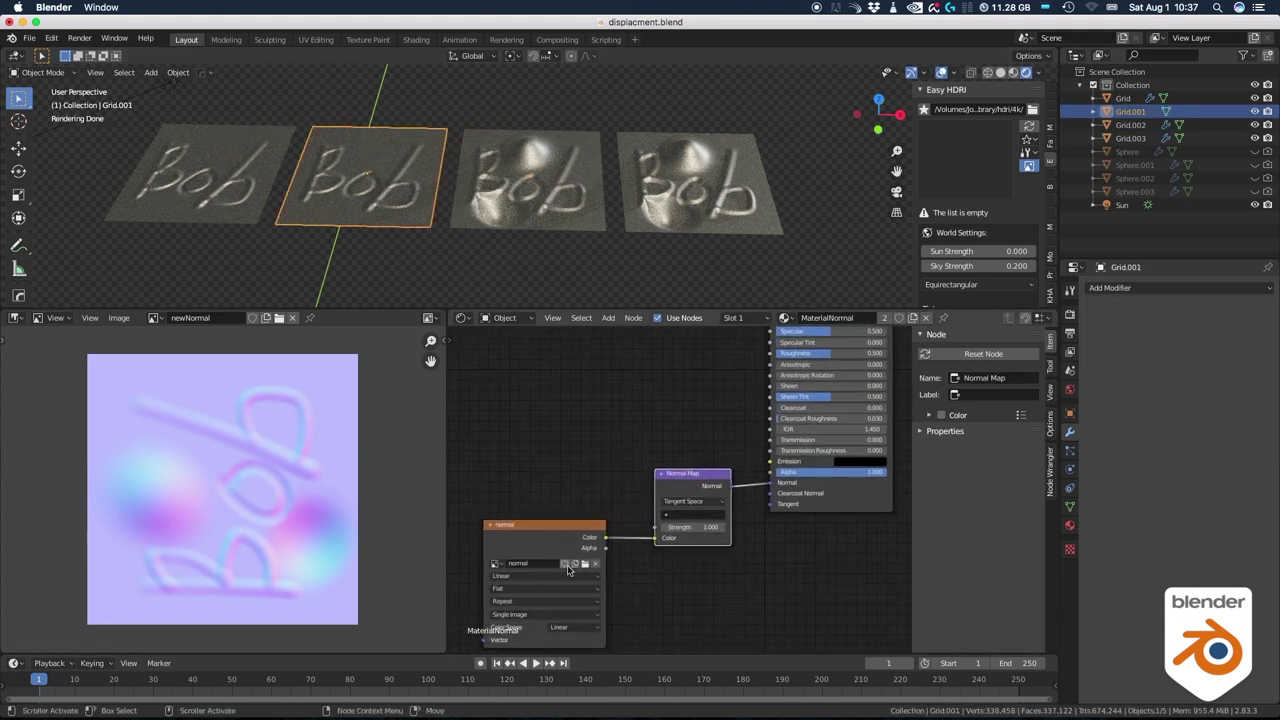
left_click(495, 563)
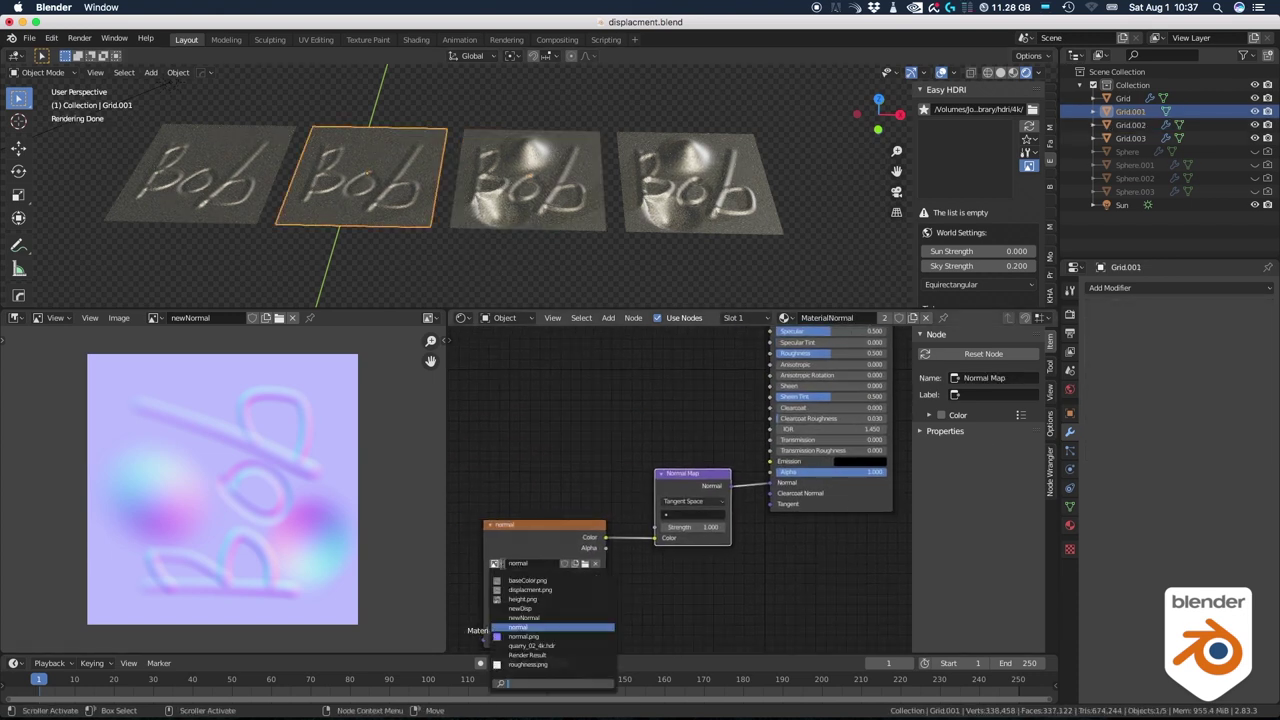
left_click(548, 620)
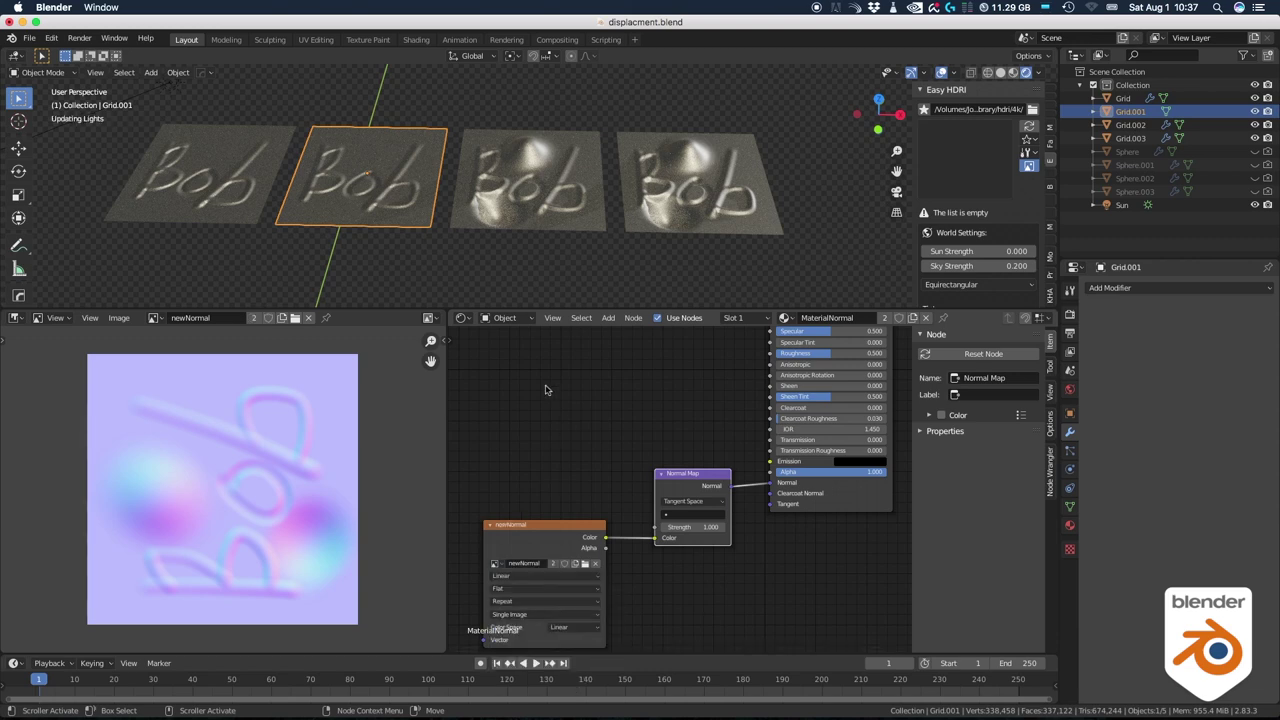
Assign the newDisp image to the Image Texture node feeding the Bump node of the plane Grid.
left_click(252, 180)
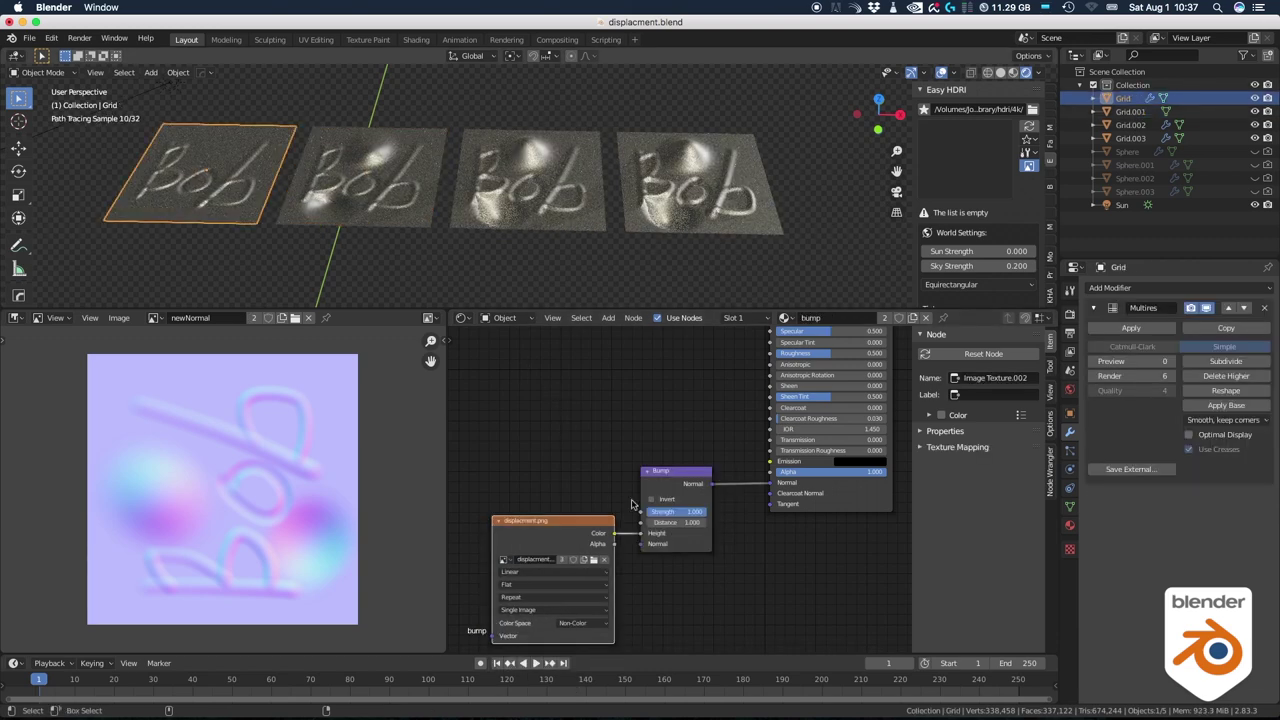
left_click(505, 559)
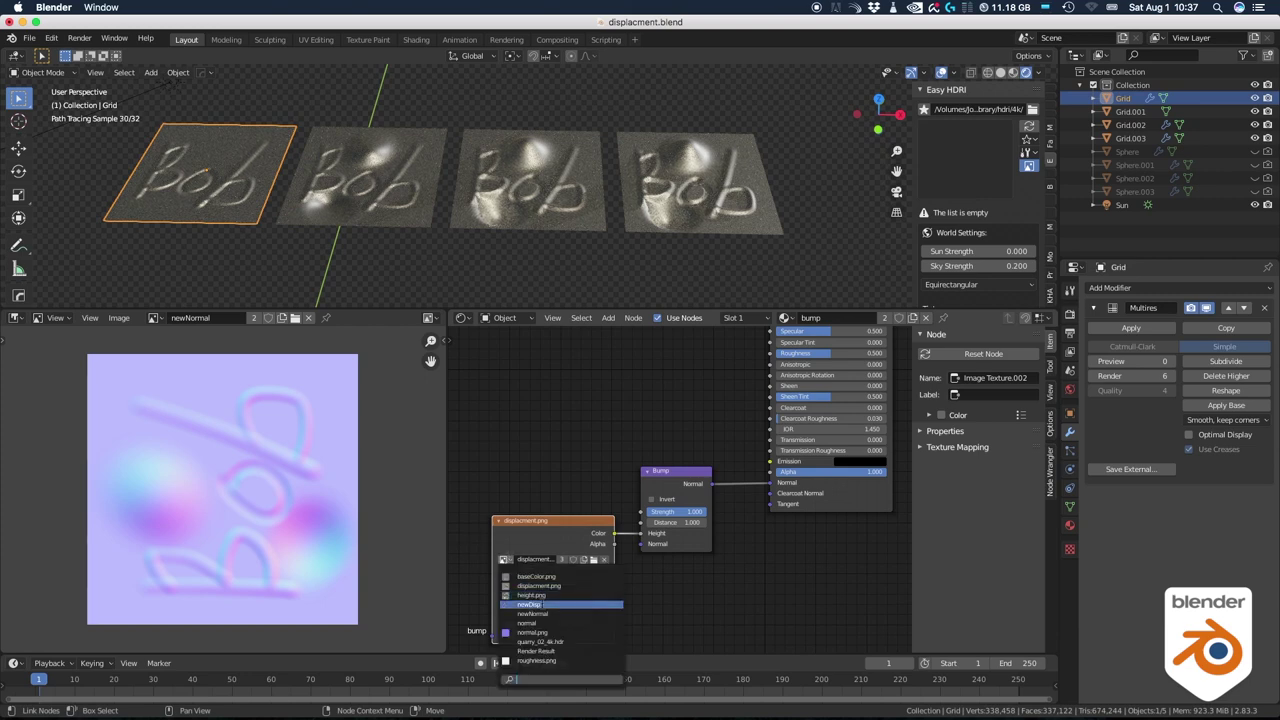
left_click(541, 606)
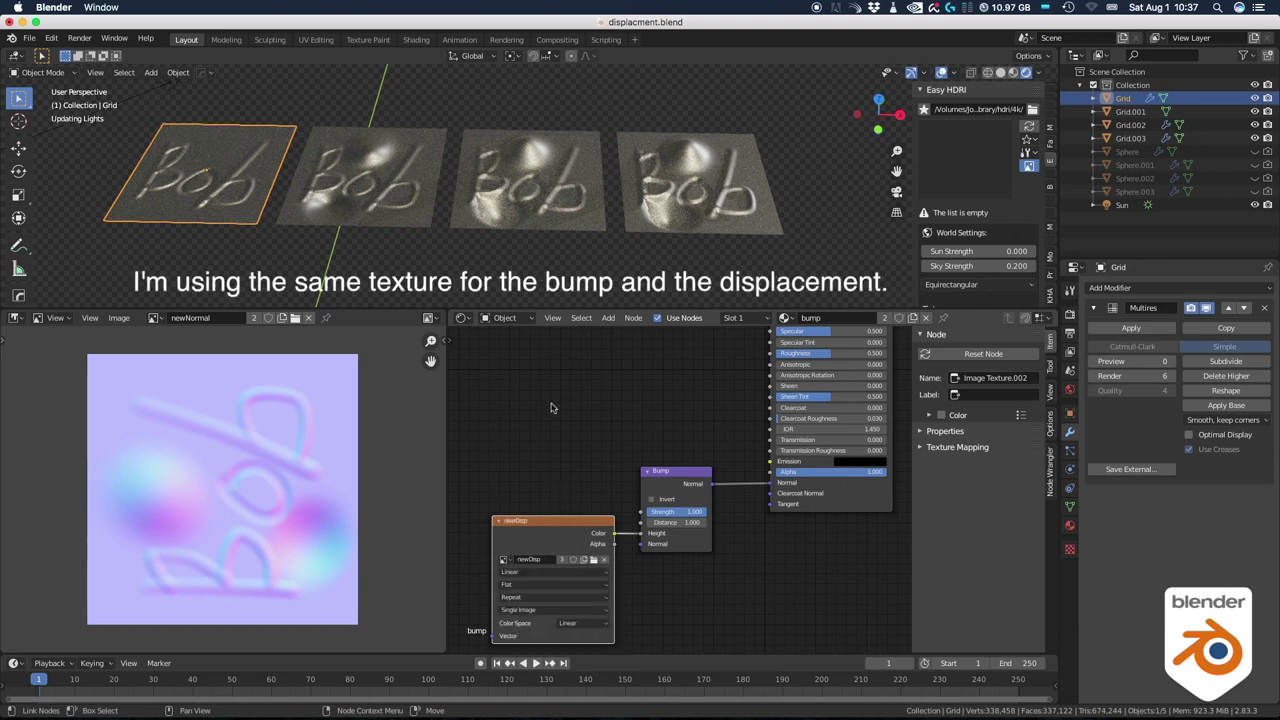
Increase the Bump node's Strength on the plane Grid, first to 3 and finally to 4.
left_click(661, 512)
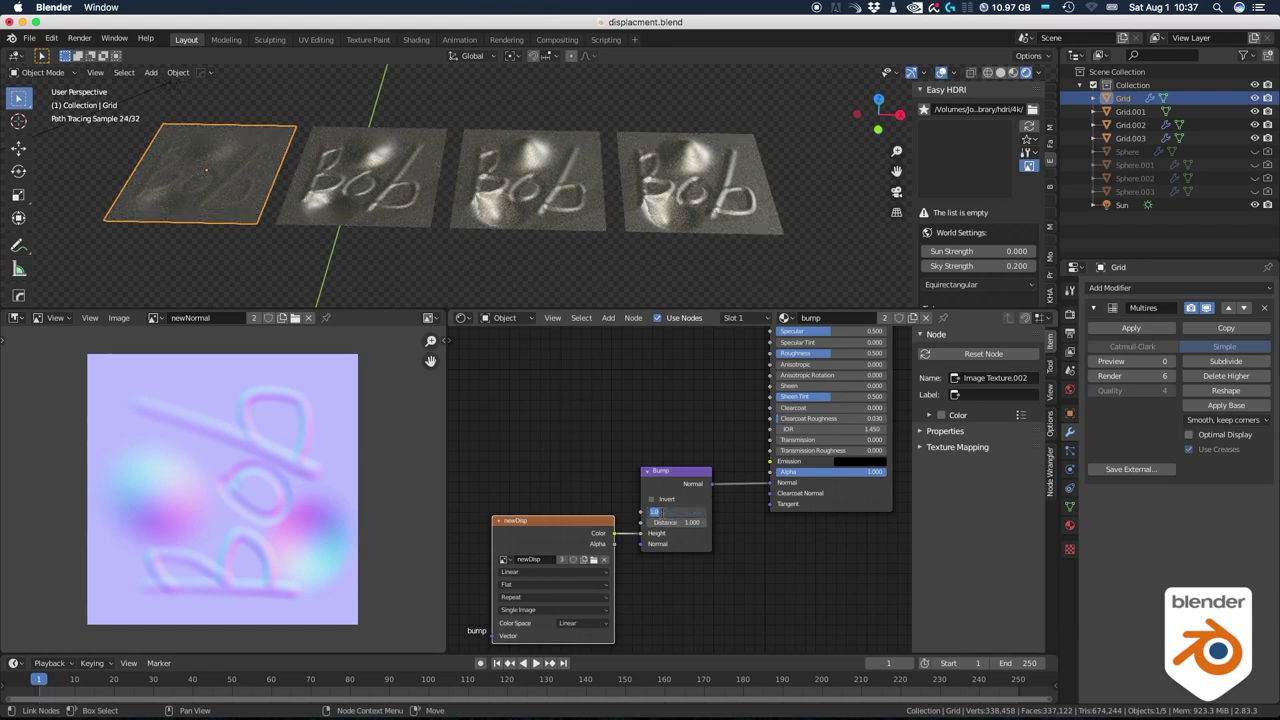
type("3")
key("Return")
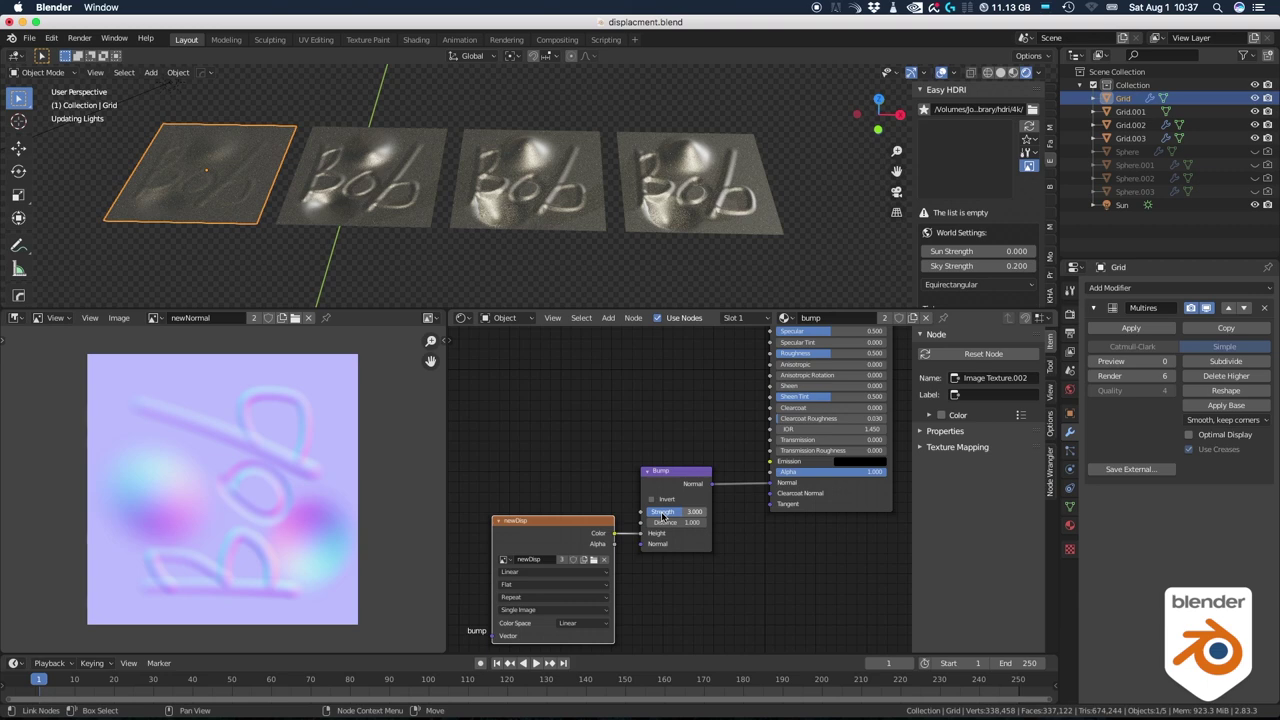
left_click(661, 512)
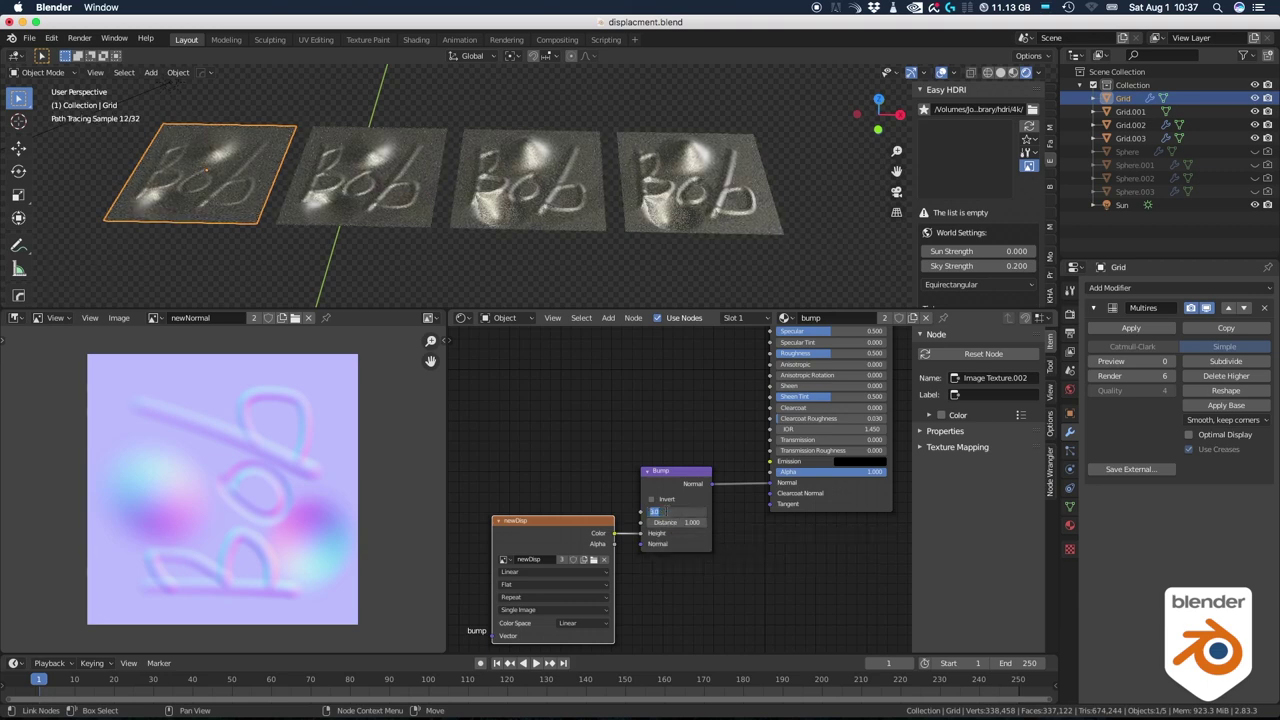
type("6")
key("Return")
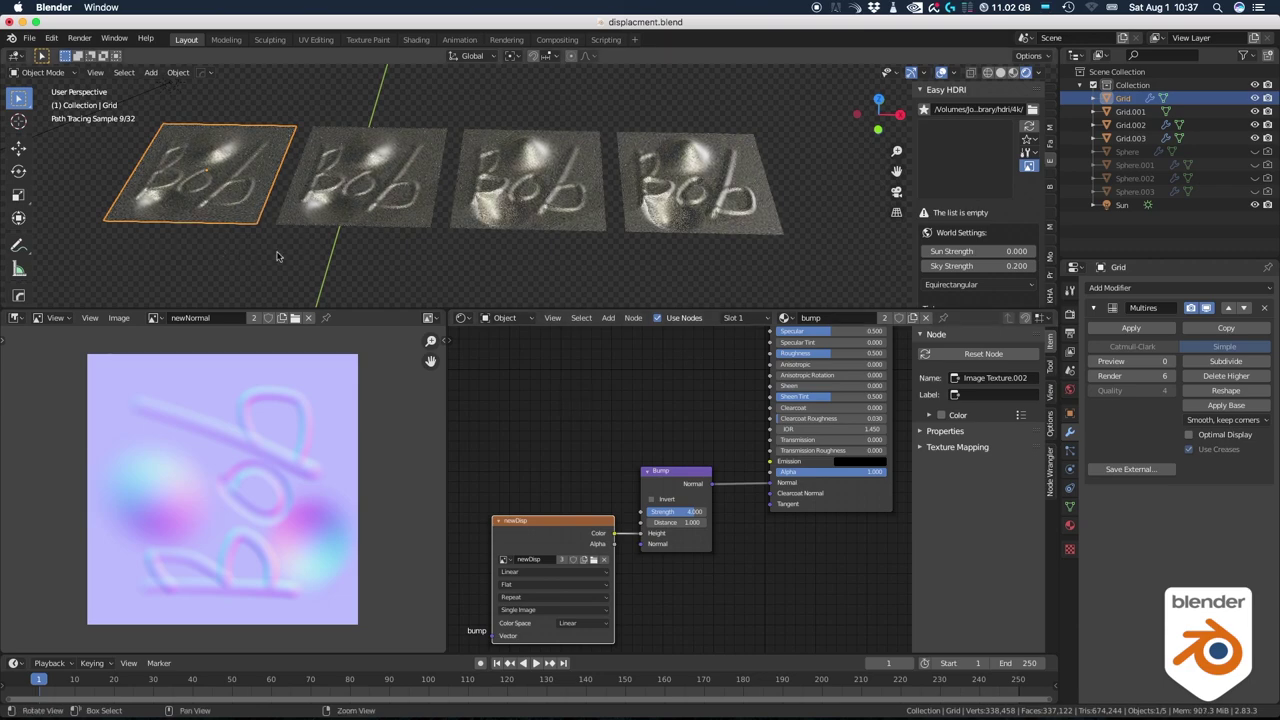
Compare the relief of the bump, normal, displacement and real-geometry planes from above and edge-on.
mouse_move(280, 258)
middle_mouse_down()
mouse_move(278, 270)
mouse_move(333, 285)
middle_mouse_up()
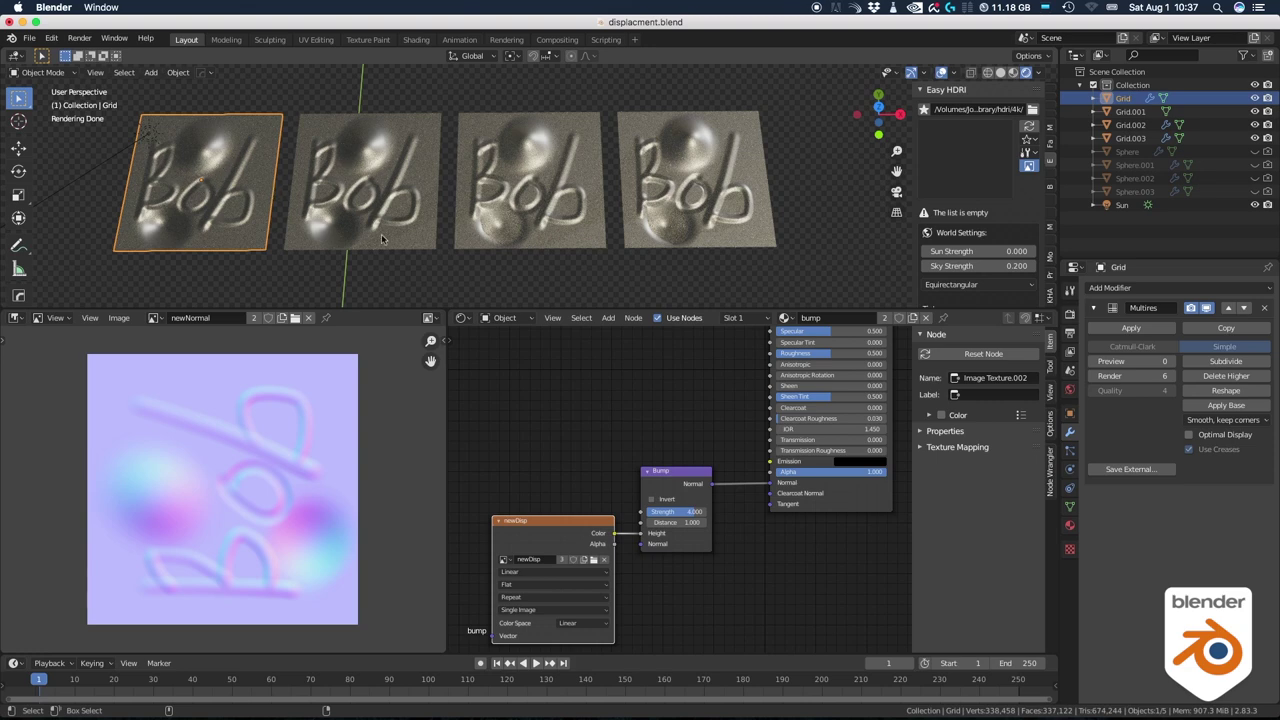
middle_click_drag(398, 280, 406, 166)
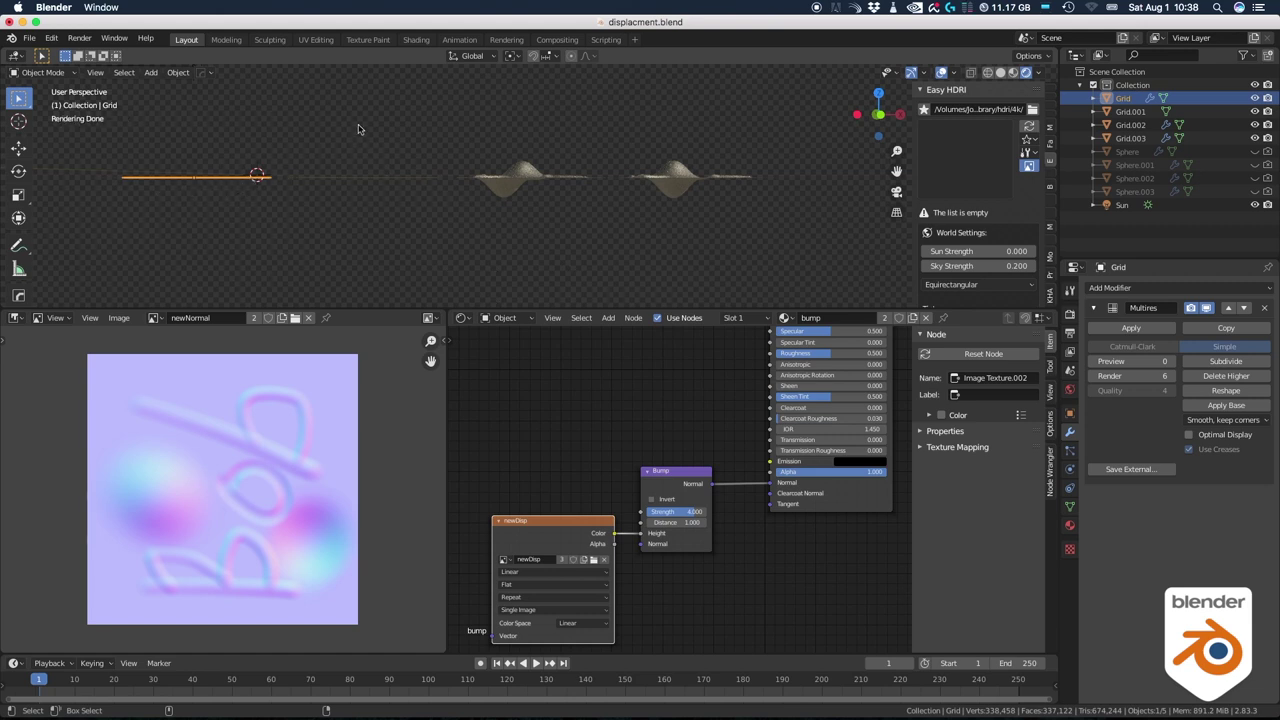
middle_click_drag(359, 129, 347, 249)
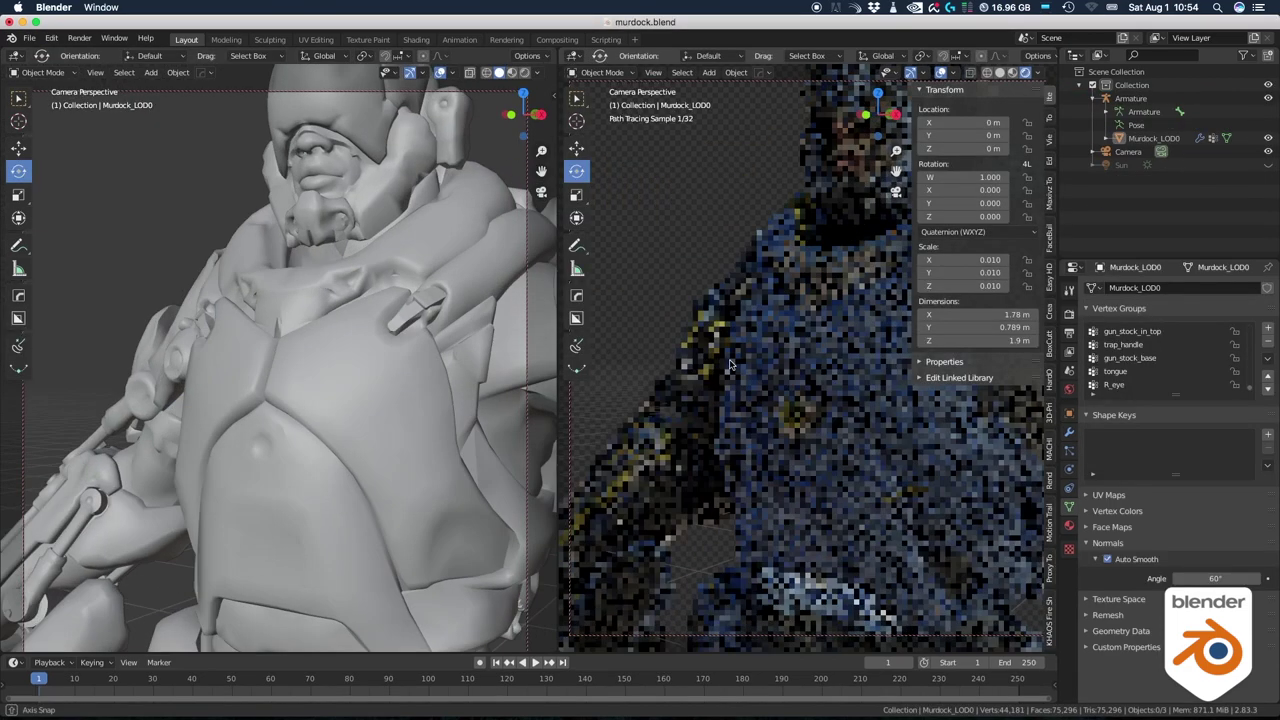
Examine the Murdock_LOD0 character's torso in murdock.blend, comparing the solid and rendered views.
middle_click_drag(735, 362, 744, 367)
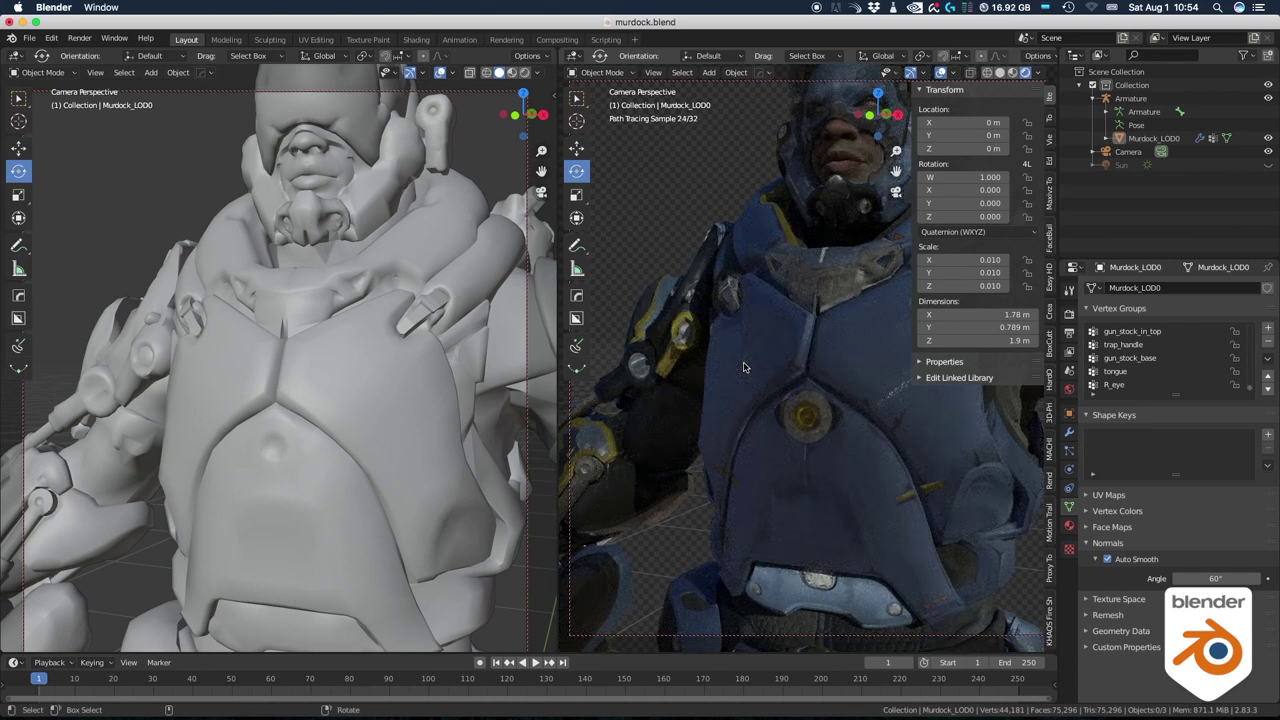
Examine the Murdock_LOD0 character's waist, padded thighs and lower legs, comparing the solid and rendered views.
middle_click_drag(744, 367, 790, 360)
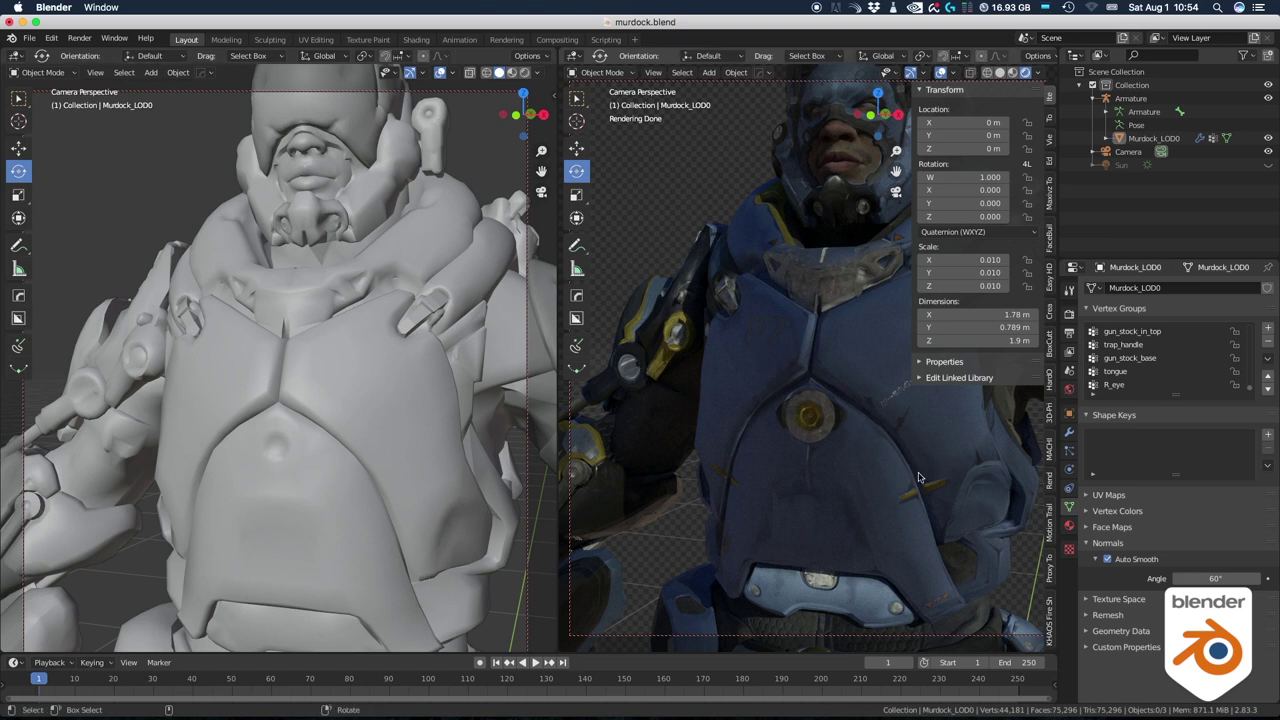
middle_click_drag(835, 494, 838, 416, "shift")
scroll(850, 437, "down", 3)
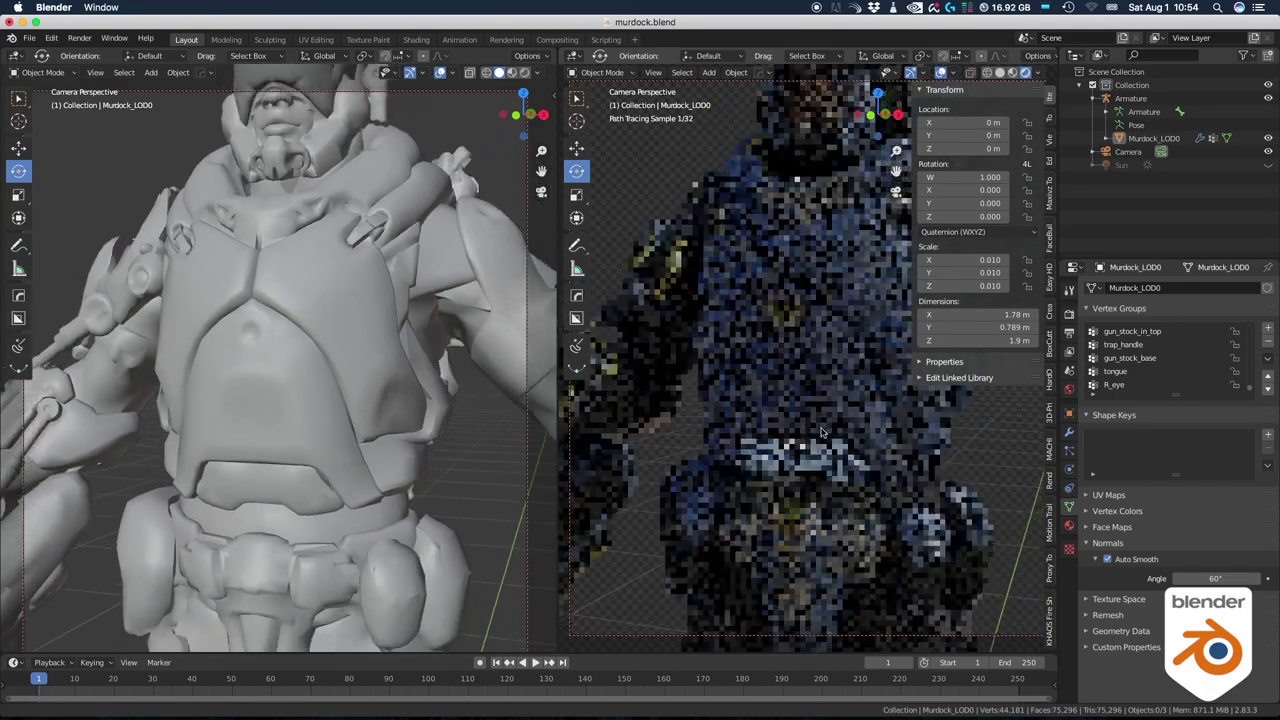
middle_click_drag(850, 437, 800, 448, "shift")
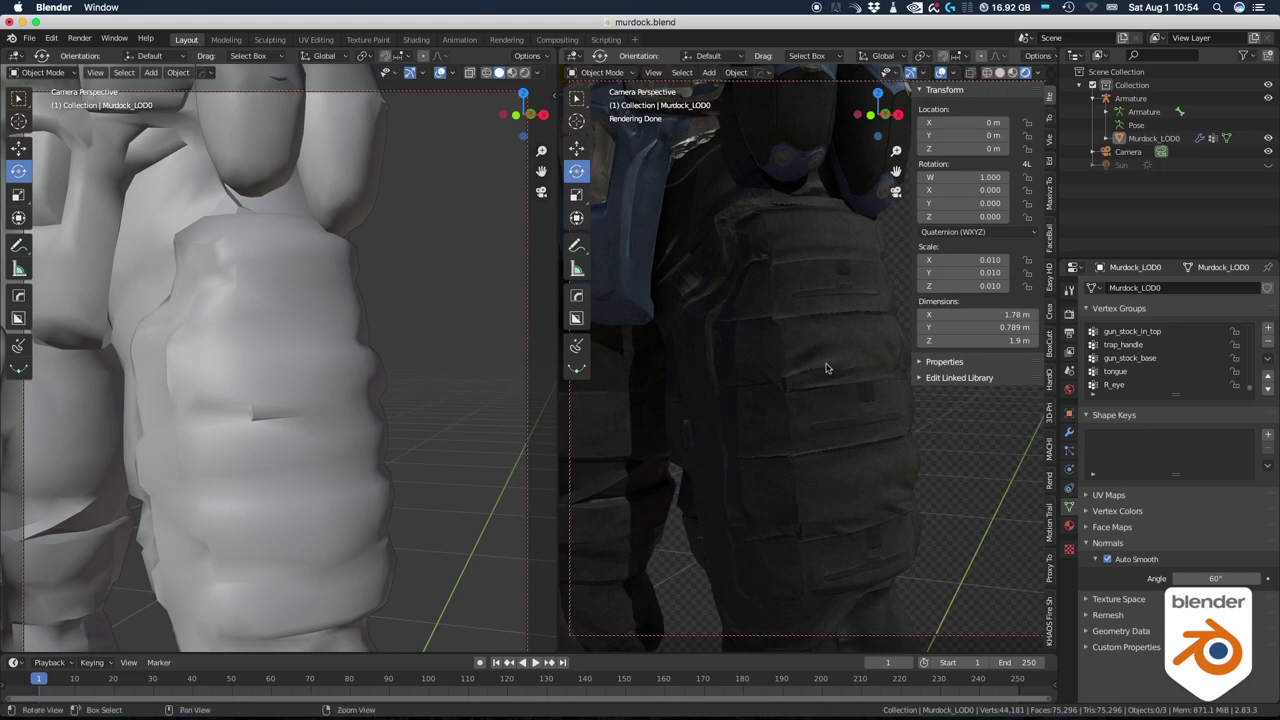
scroll(800, 370, "down", 4)
middle_click_drag(782, 365, 798, 290, "shift")
scroll(798, 290, "down", 3)
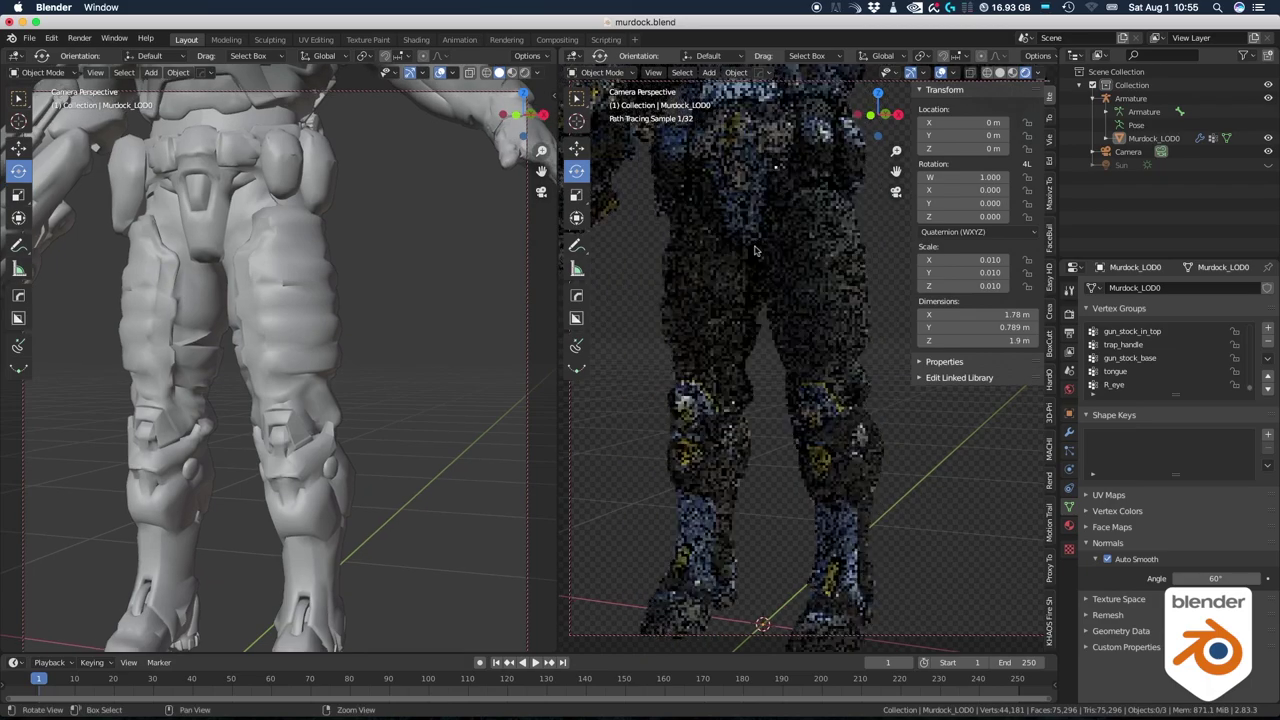
scroll(798, 290, "up", 5)
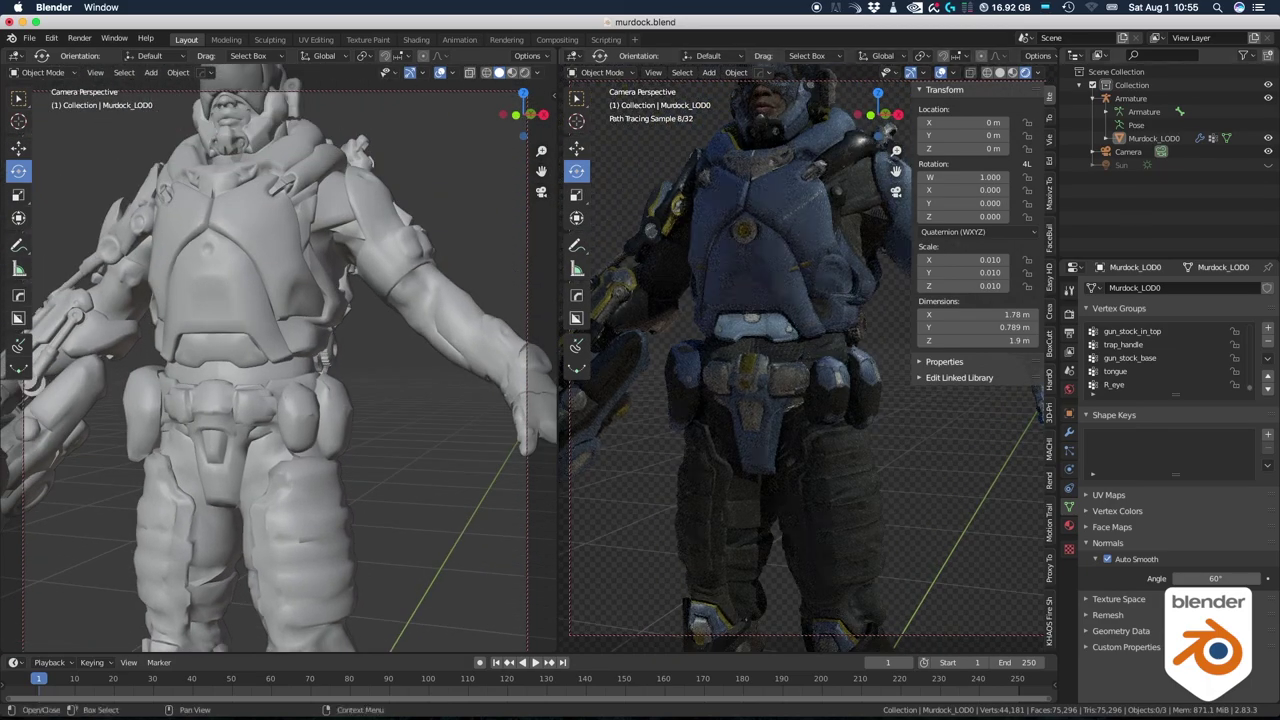
Unhide the Sun light so it illuminates the Murdock_LOD0 character, and inspect the lit armor from front and side.
left_click(1268, 165)
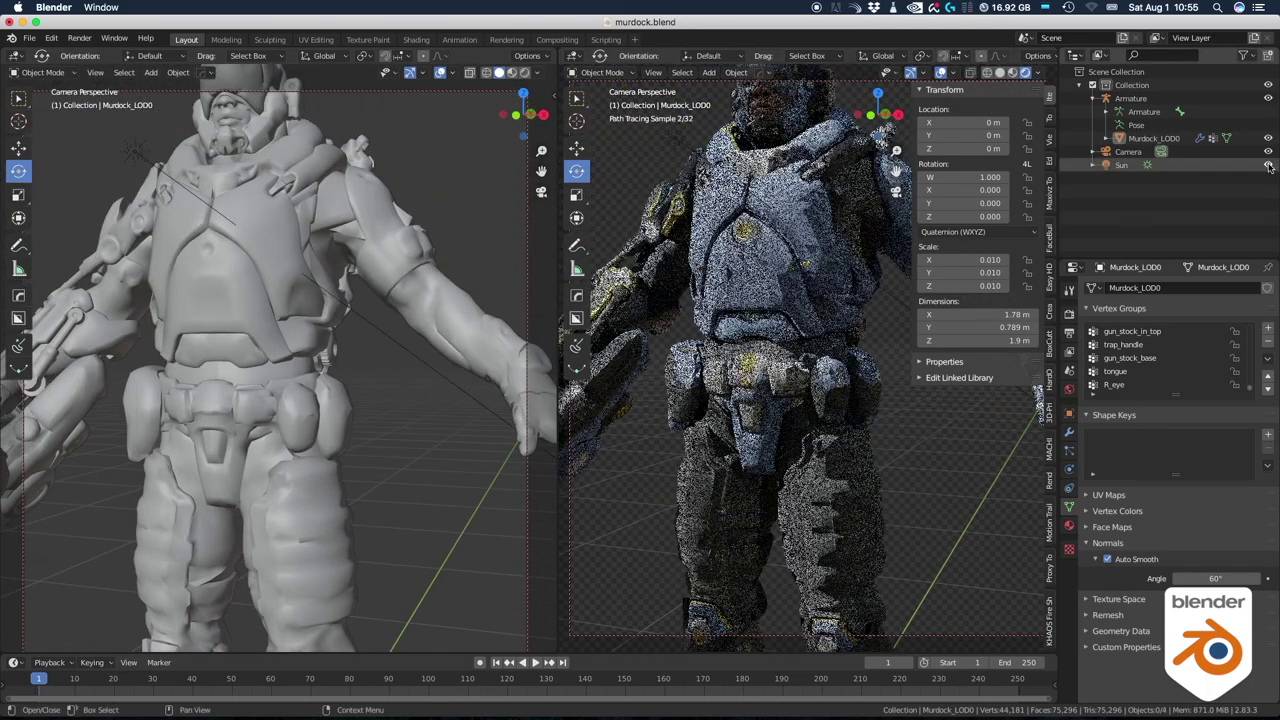
scroll(799, 462, "down", 5, "ctrl")
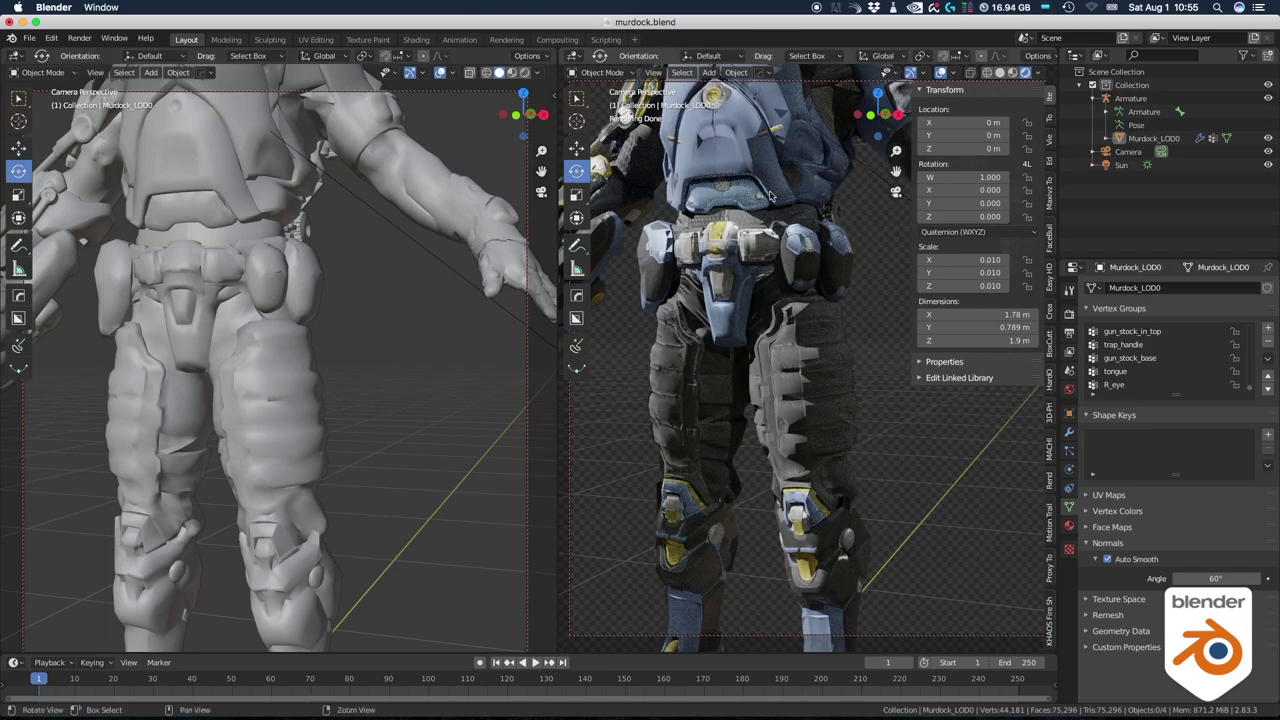
scroll(292, 405, "up", 2)
scroll(292, 405, "down", 2)
middle_click_drag(292, 405, 745, 303)
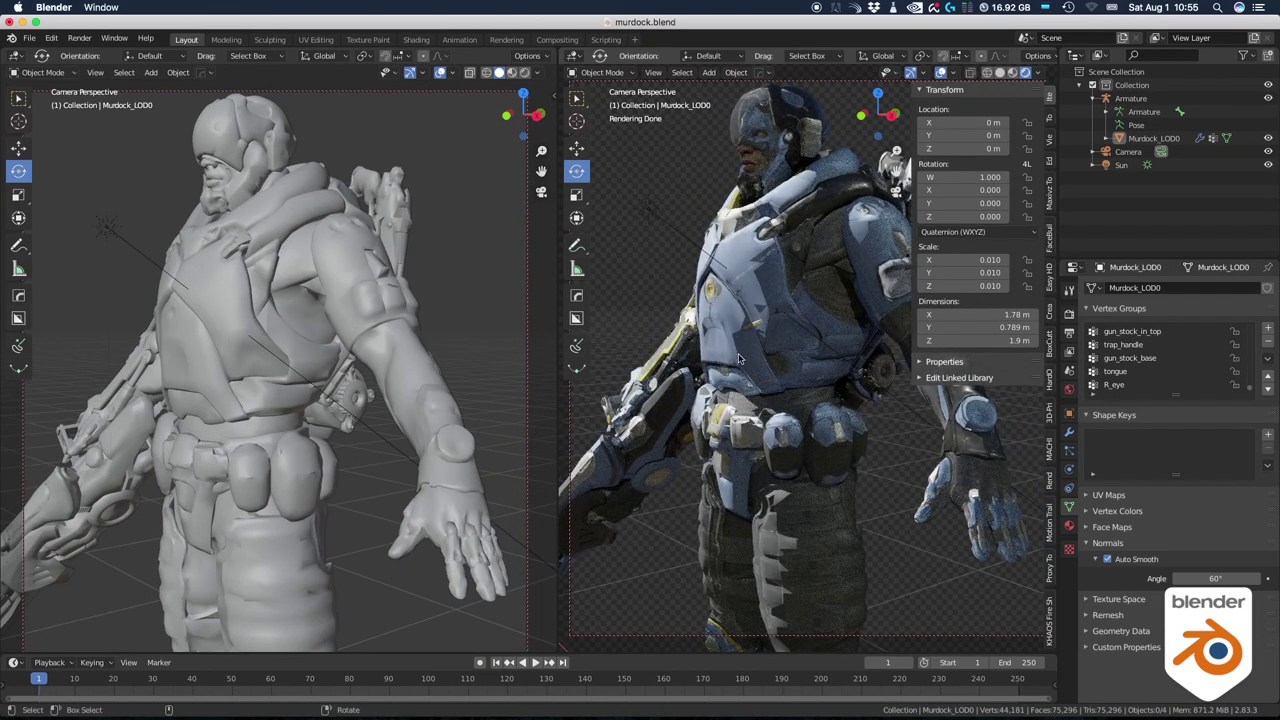
left_click(242, 320)
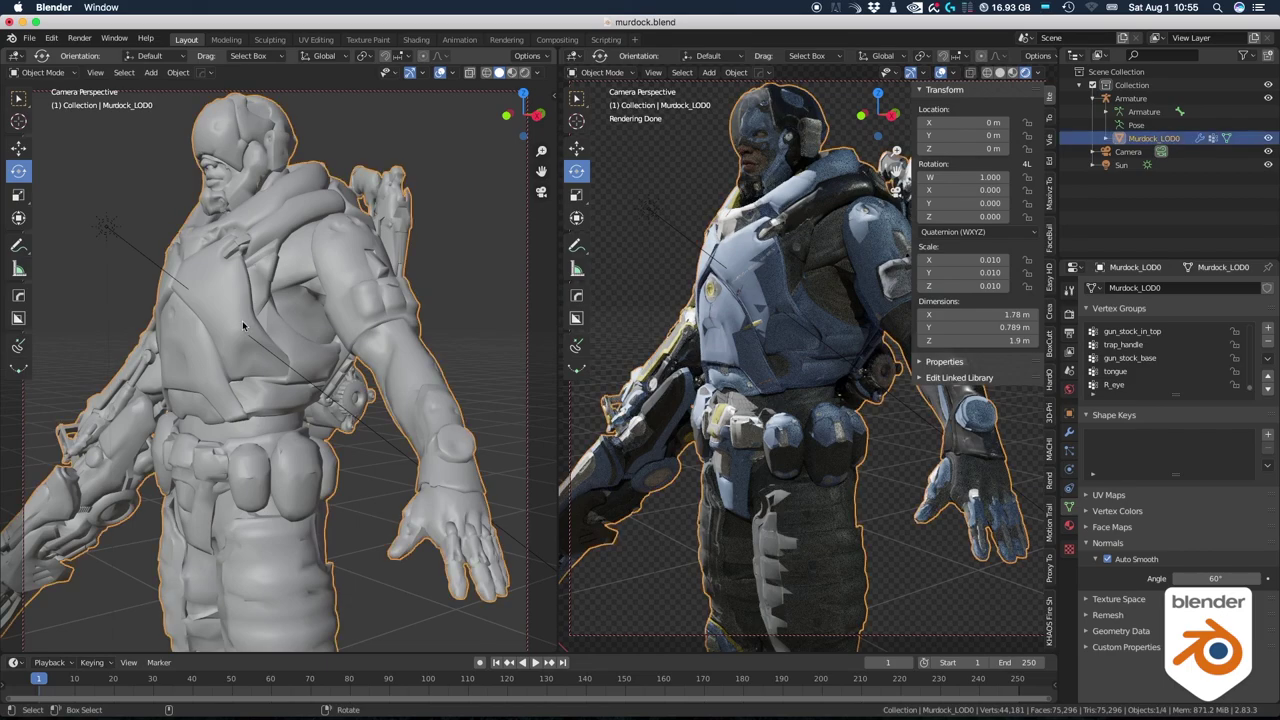
key("z")
left_click(256, 287)
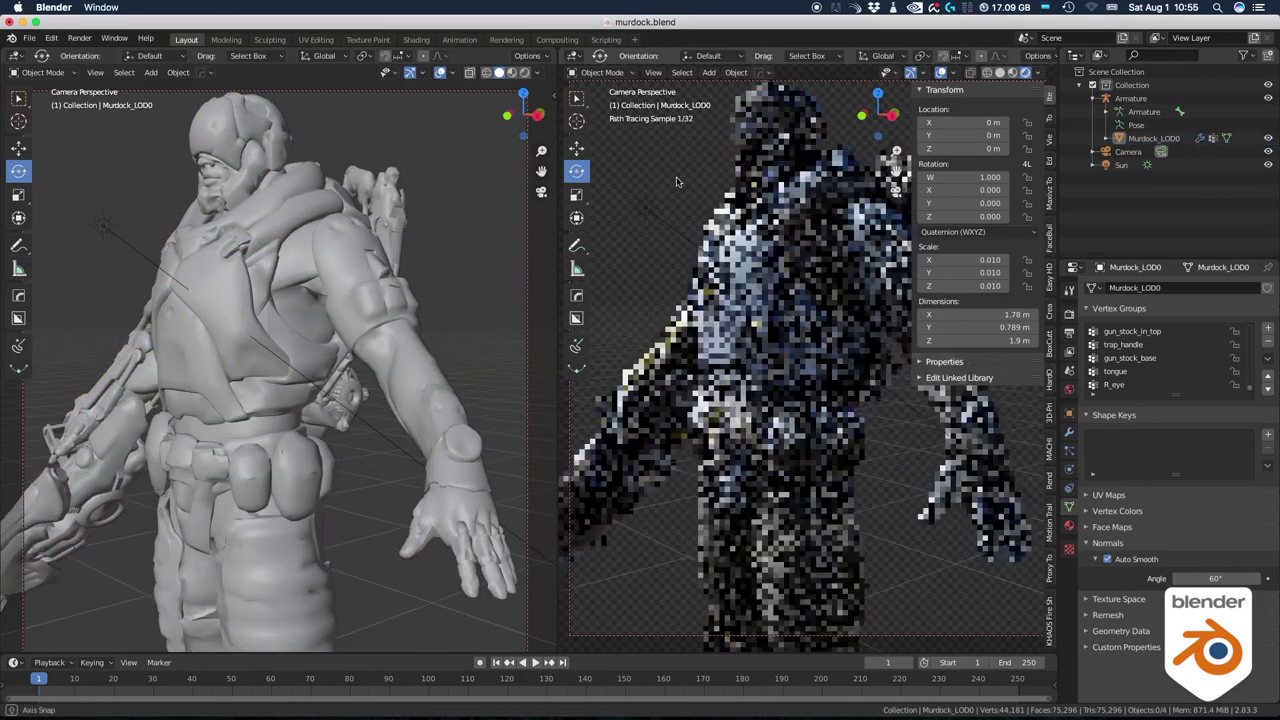
scroll(715, 183, "up", 3)
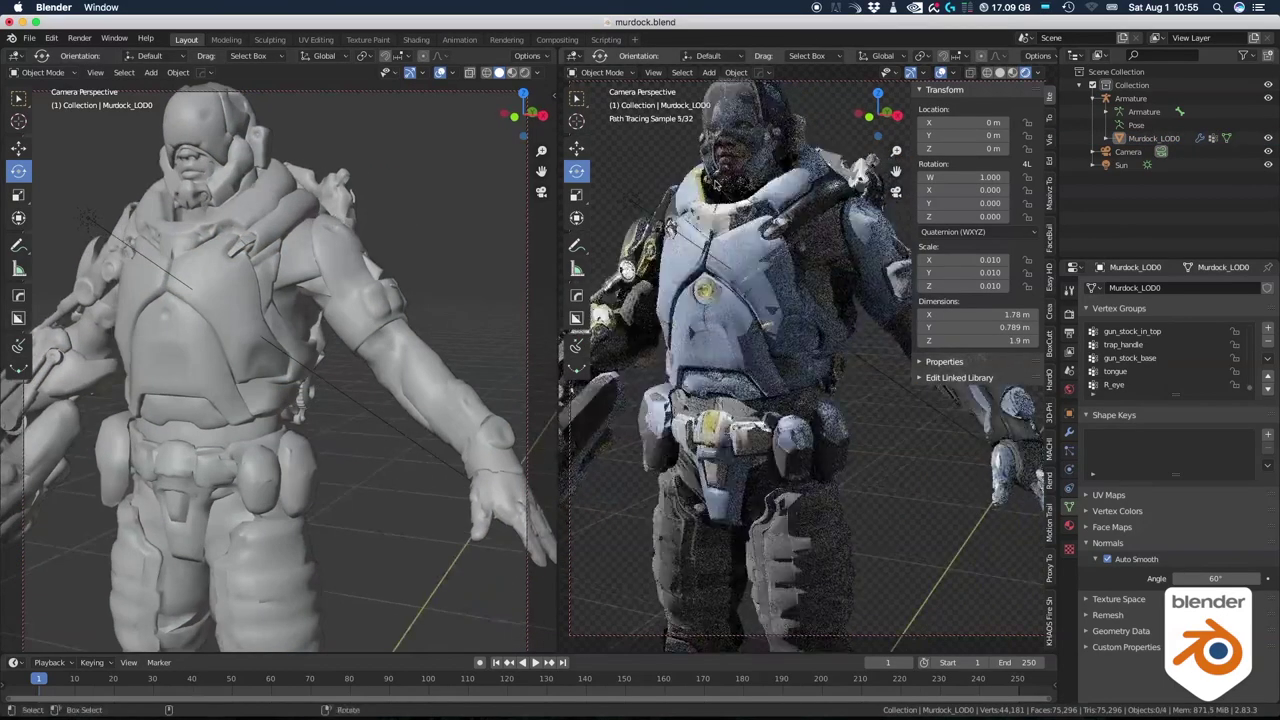